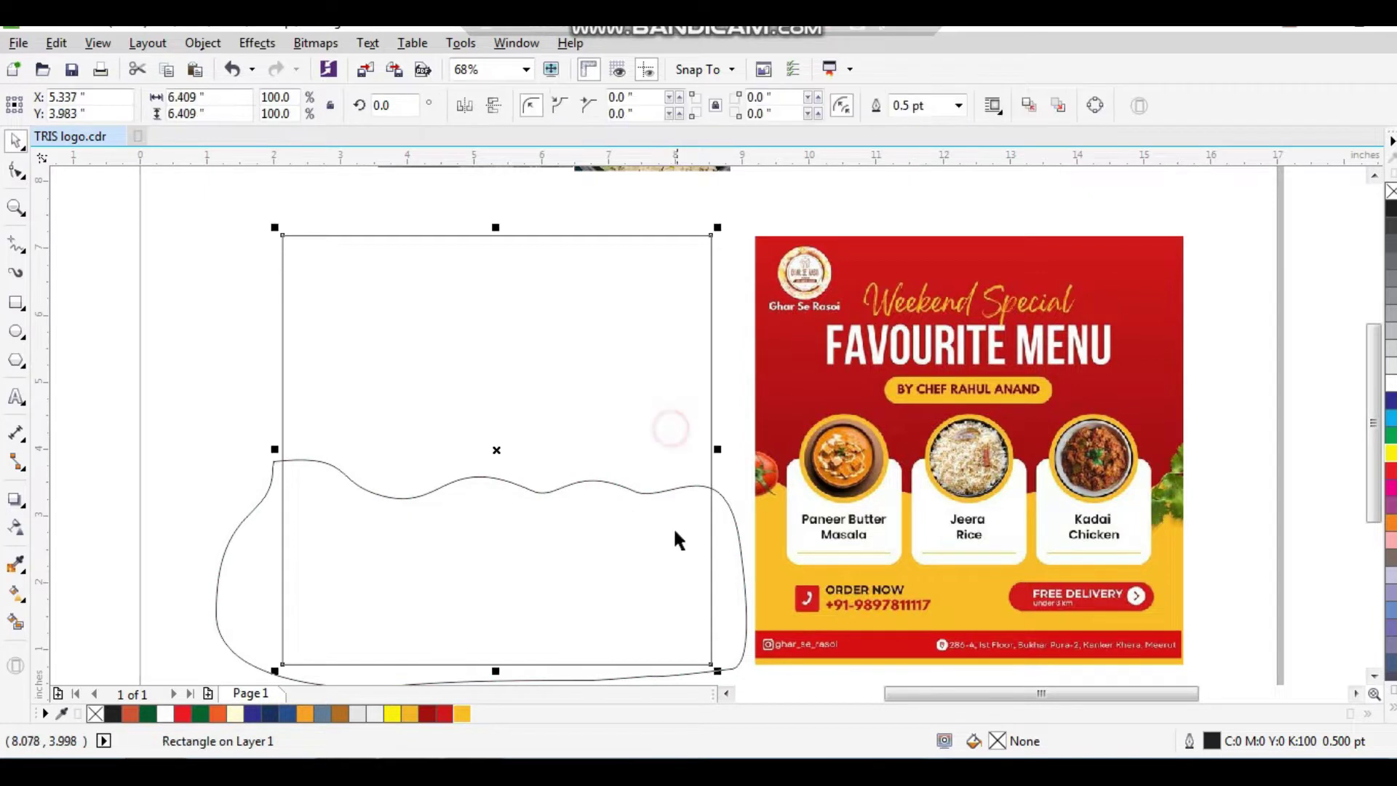
Step: Intersect the wavy curve with the square outline and delete the original oversized curve
click(626, 110)
click(727, 524)
key(Delete)
Step: Fill the trimmed wave shape with golden yellow (#FEBE20) and remove its outline
click(587, 553)
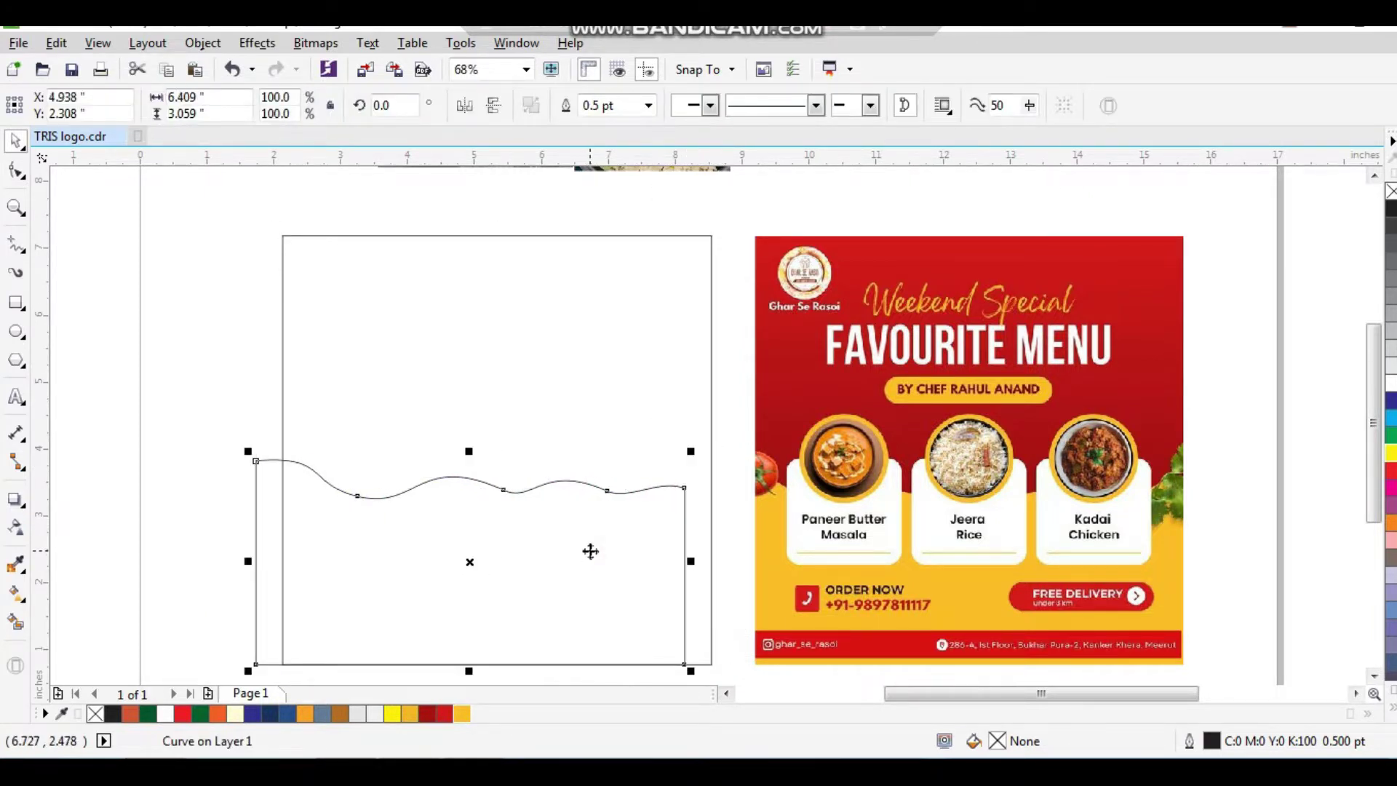
click(462, 714)
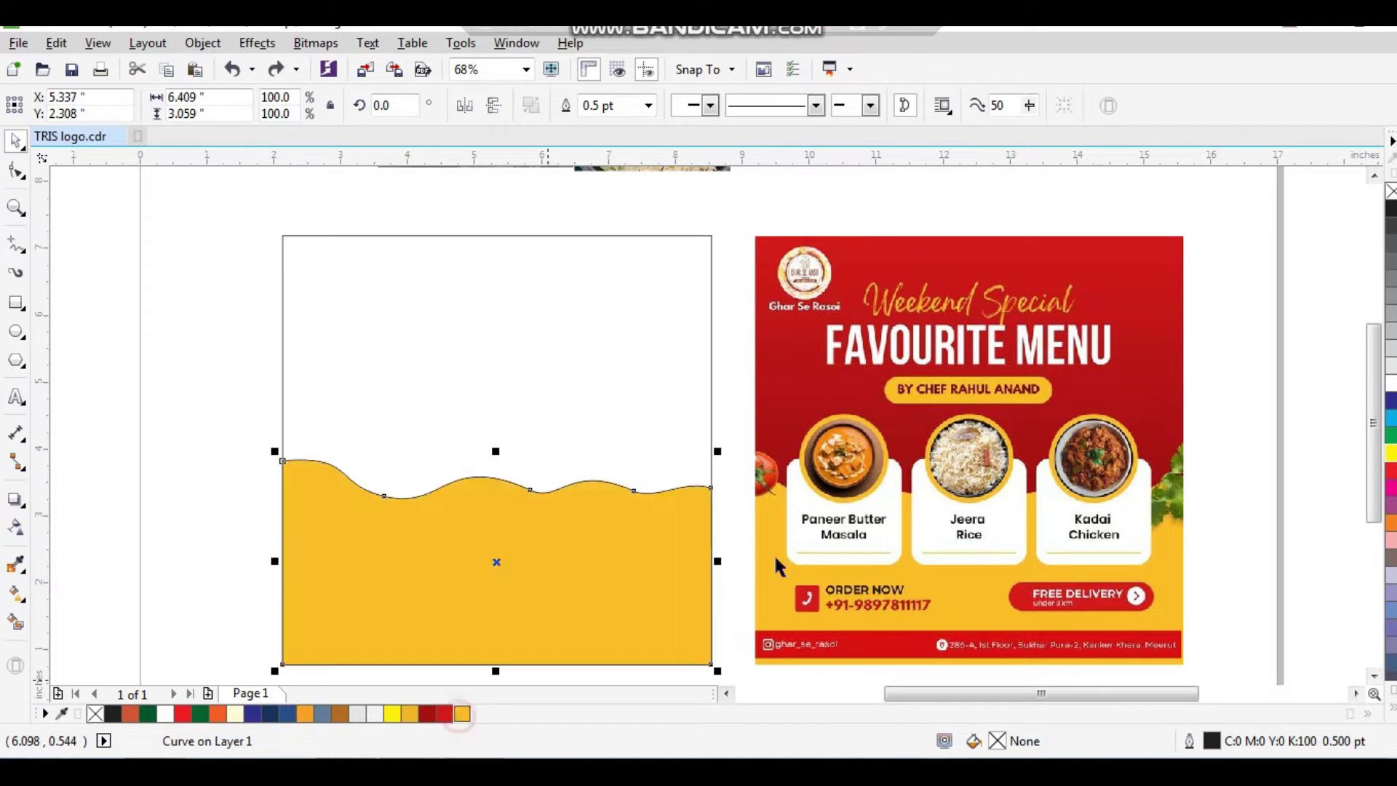
right_click(1392, 191)
Step: Fill the square background behind the wave with dark red (#A40F11)
click(659, 356)
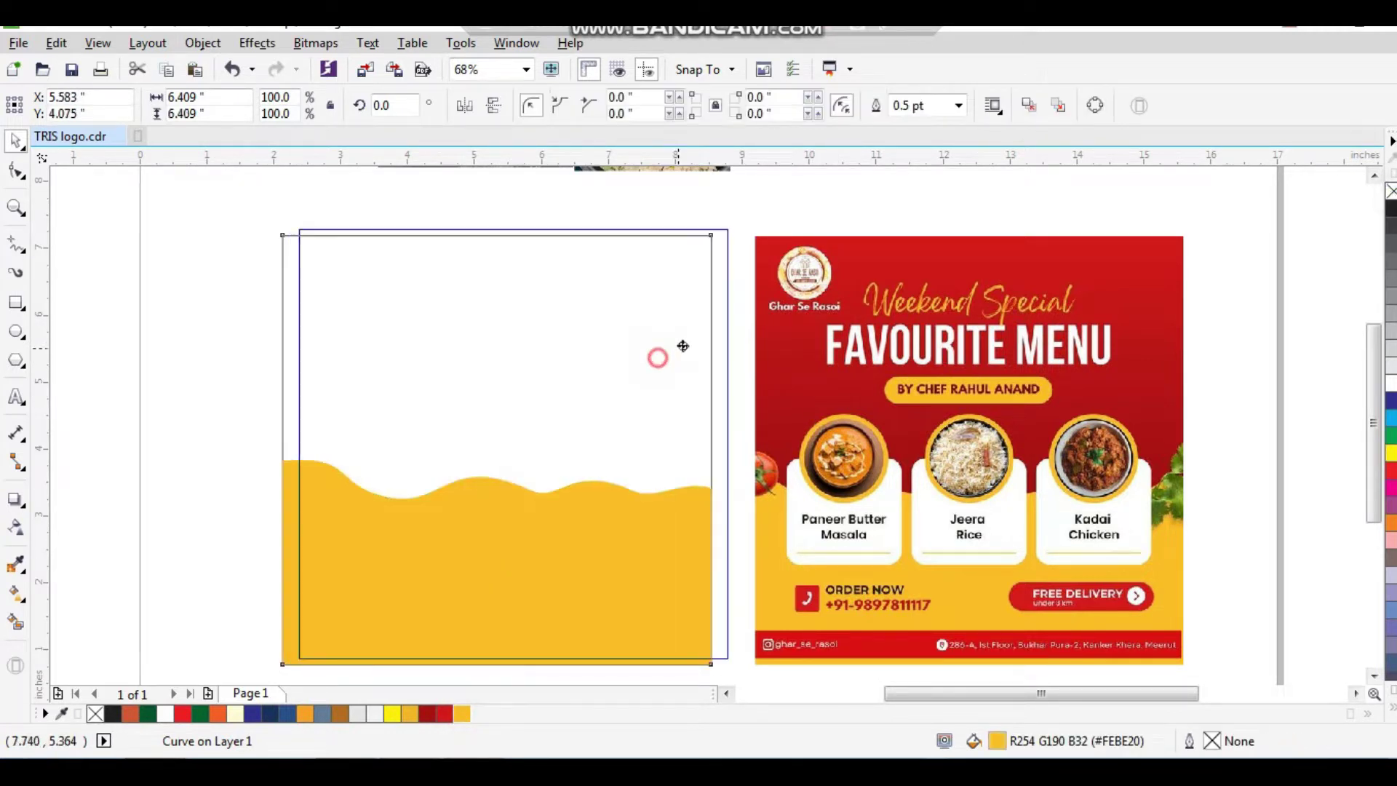
scroll(590, 414, down, 3)
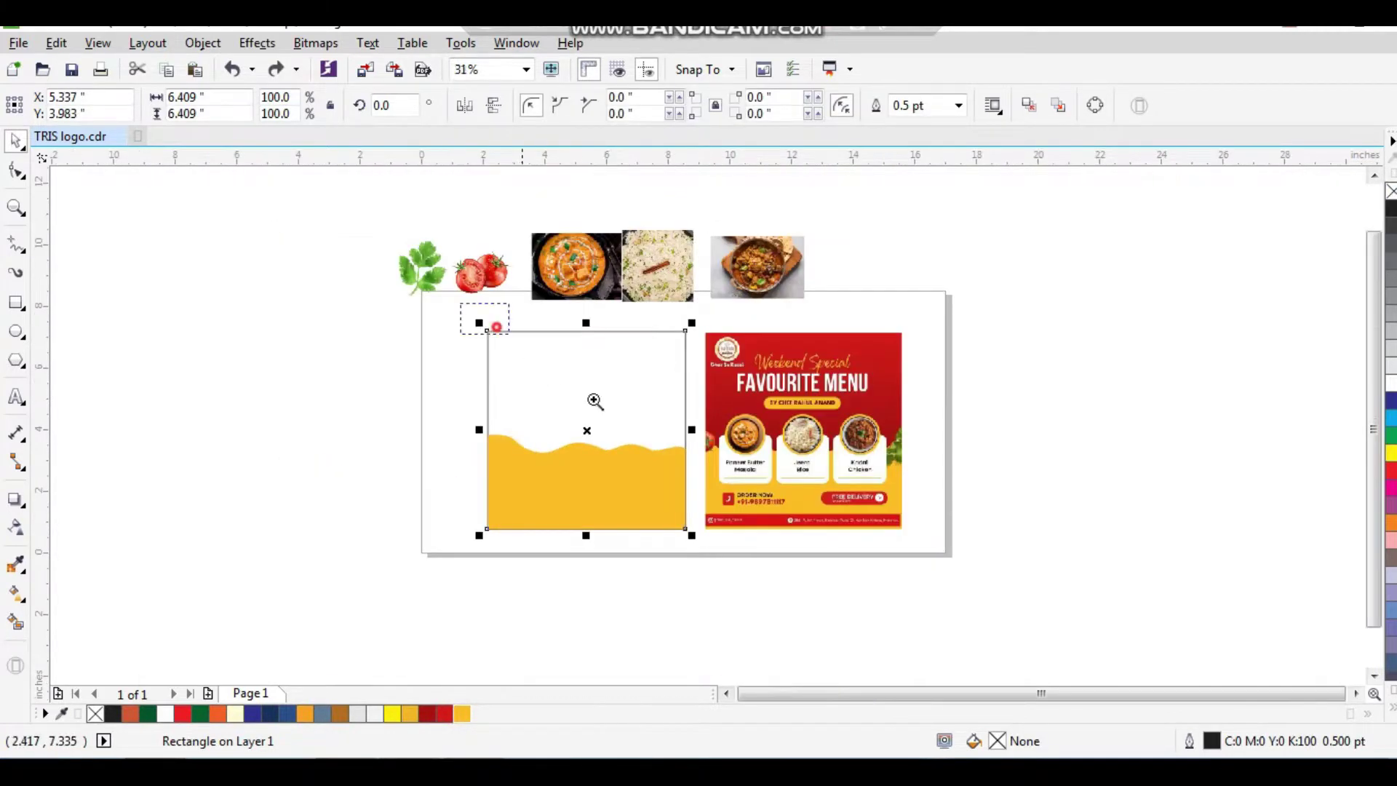
scroll(635, 504, up, 3)
drag(558, 378, 518, 359)
key(ctrl+z)
key(ctrl+z)
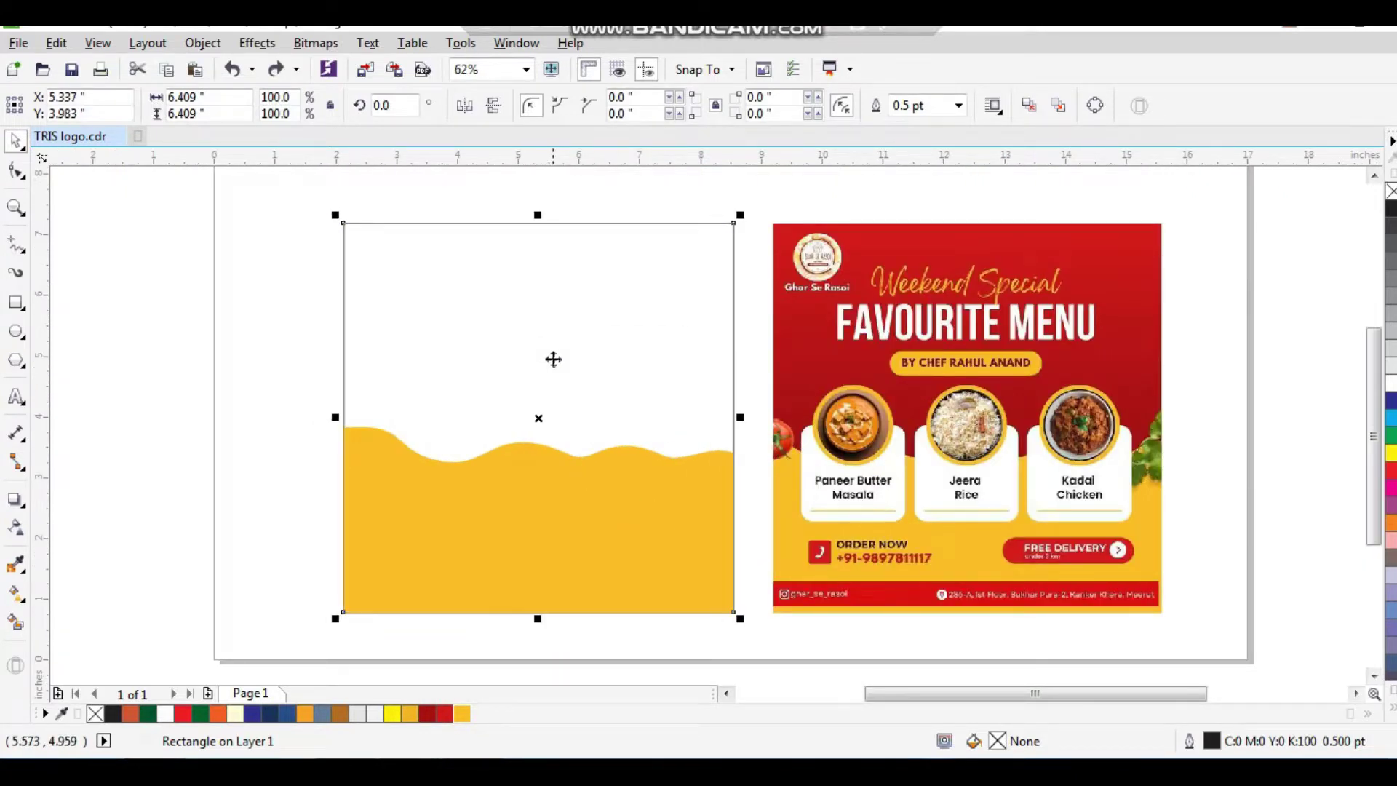
click(423, 715)
click(278, 380)
Step: Apply a diagonal fountain fill to the square, running from dark red at the lower left to brighter red at the upper right
click(490, 399)
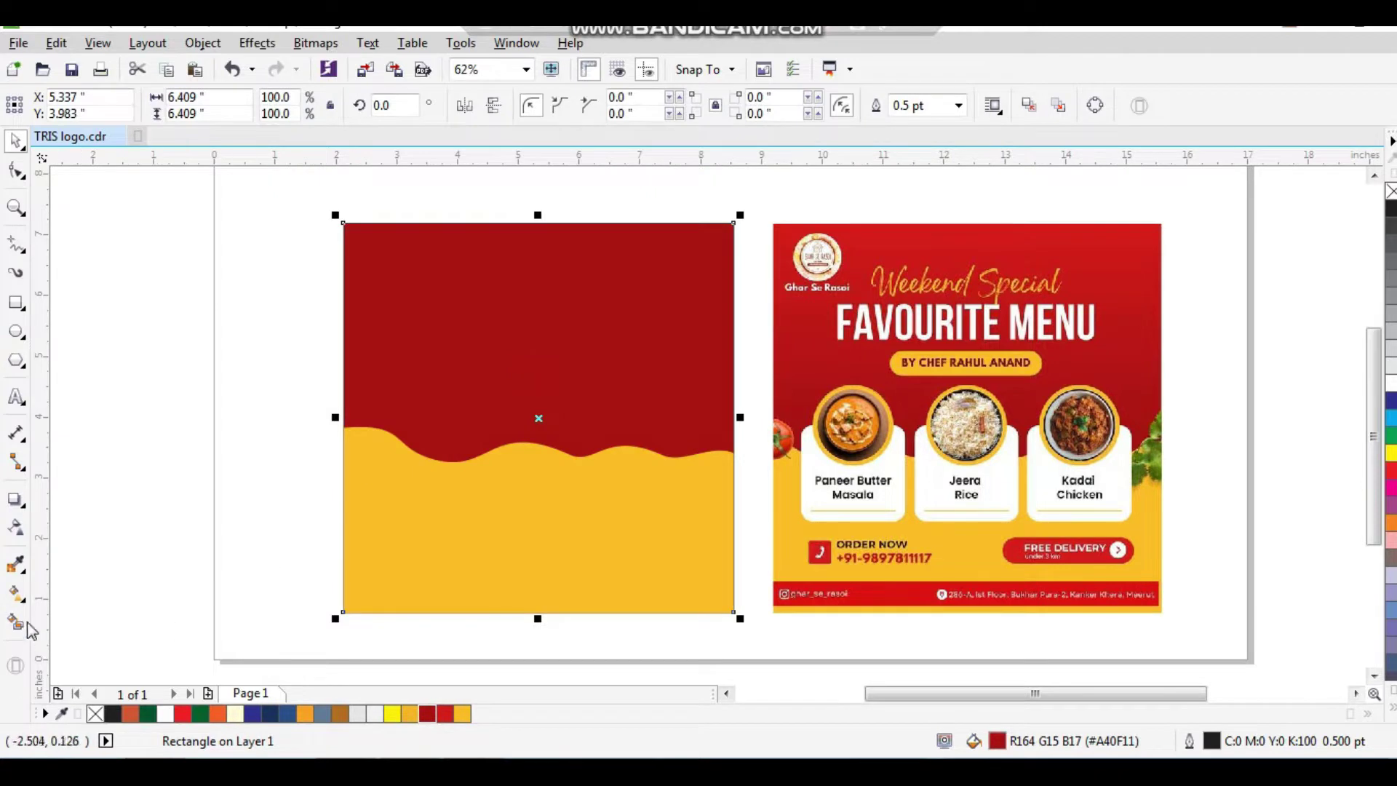
click(16, 600)
drag(396, 457, 668, 260)
drag(448, 717, 668, 261)
drag(396, 457, 535, 483)
key(space)
click(287, 399)
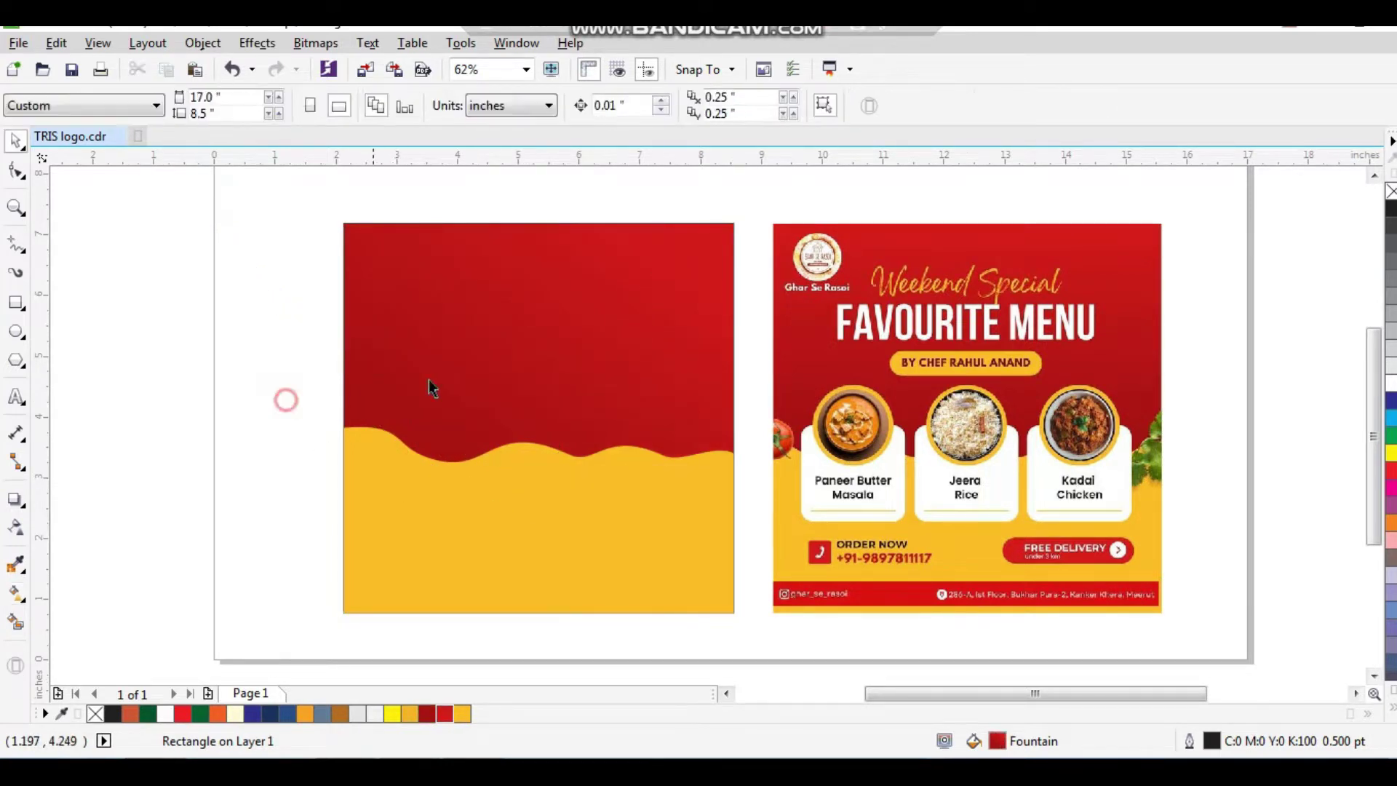
Step: Remove the outlines from the red square and the yellow wave together
click(431, 383)
shift+click(462, 514)
right_click(1391, 195)
click(1251, 308)
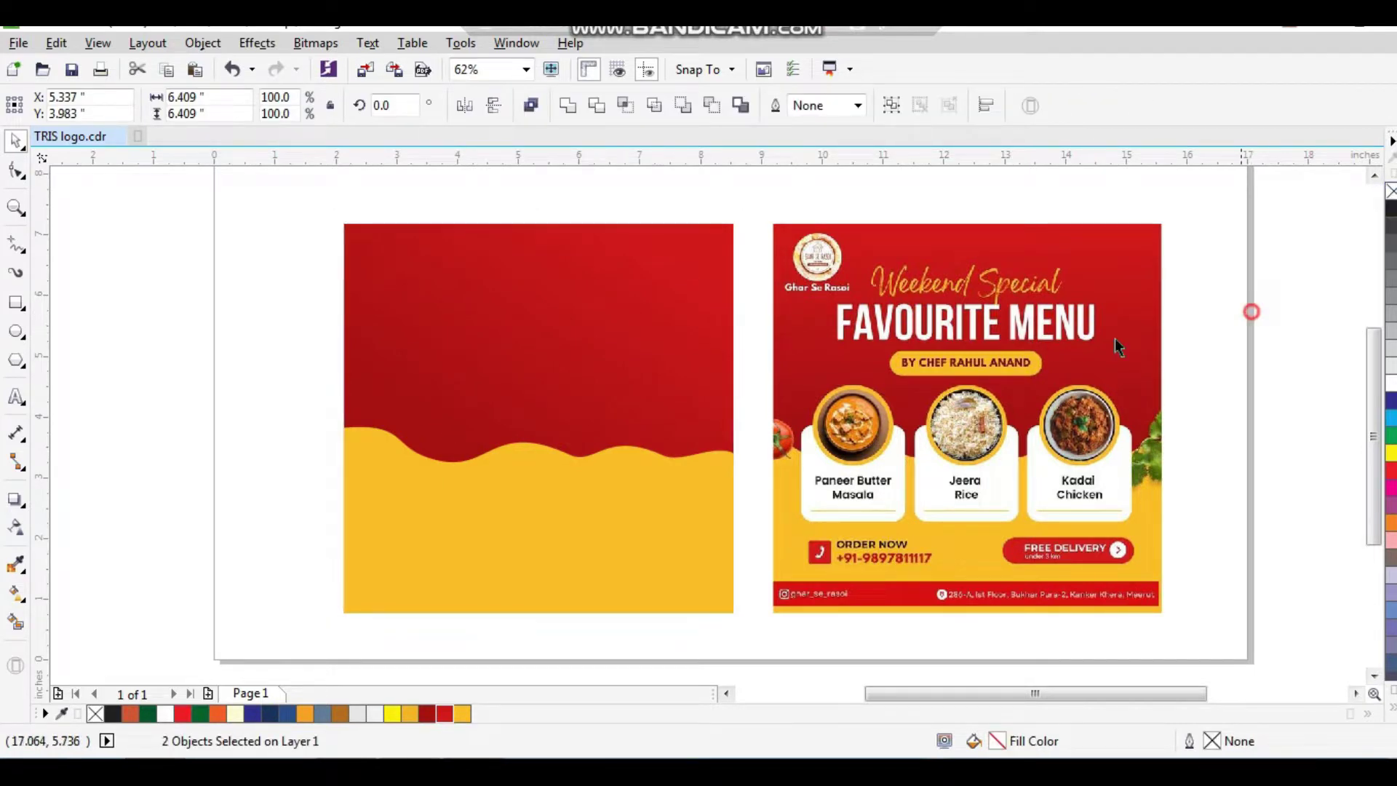
Step: Draw a rectangle about 1.87 by 1.86 inches over the wave's left part and round its corners to about 0.174 inches
scroll(698, 414, down, 1)
key(F2)
drag(498, 273, 1011, 556)
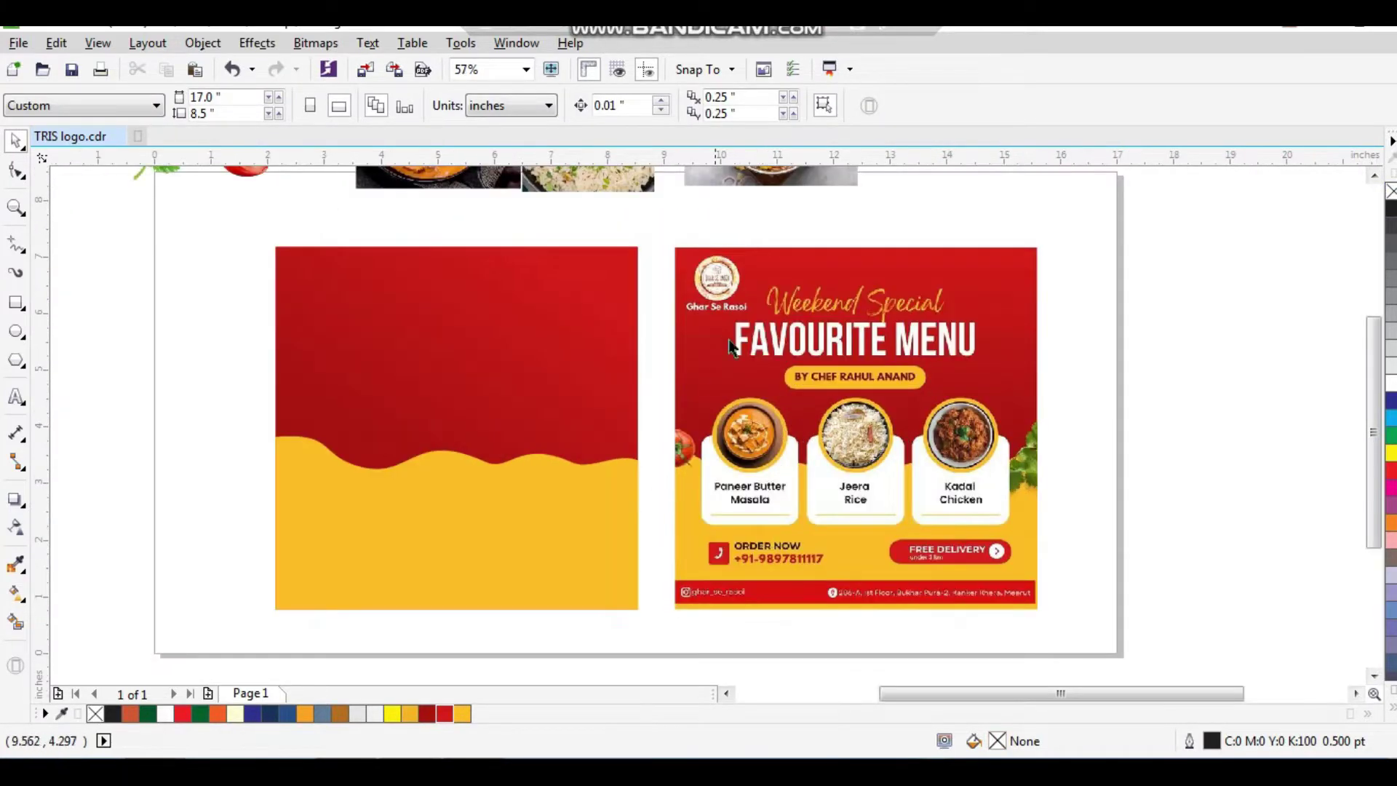
drag(435, 556, 293, 633)
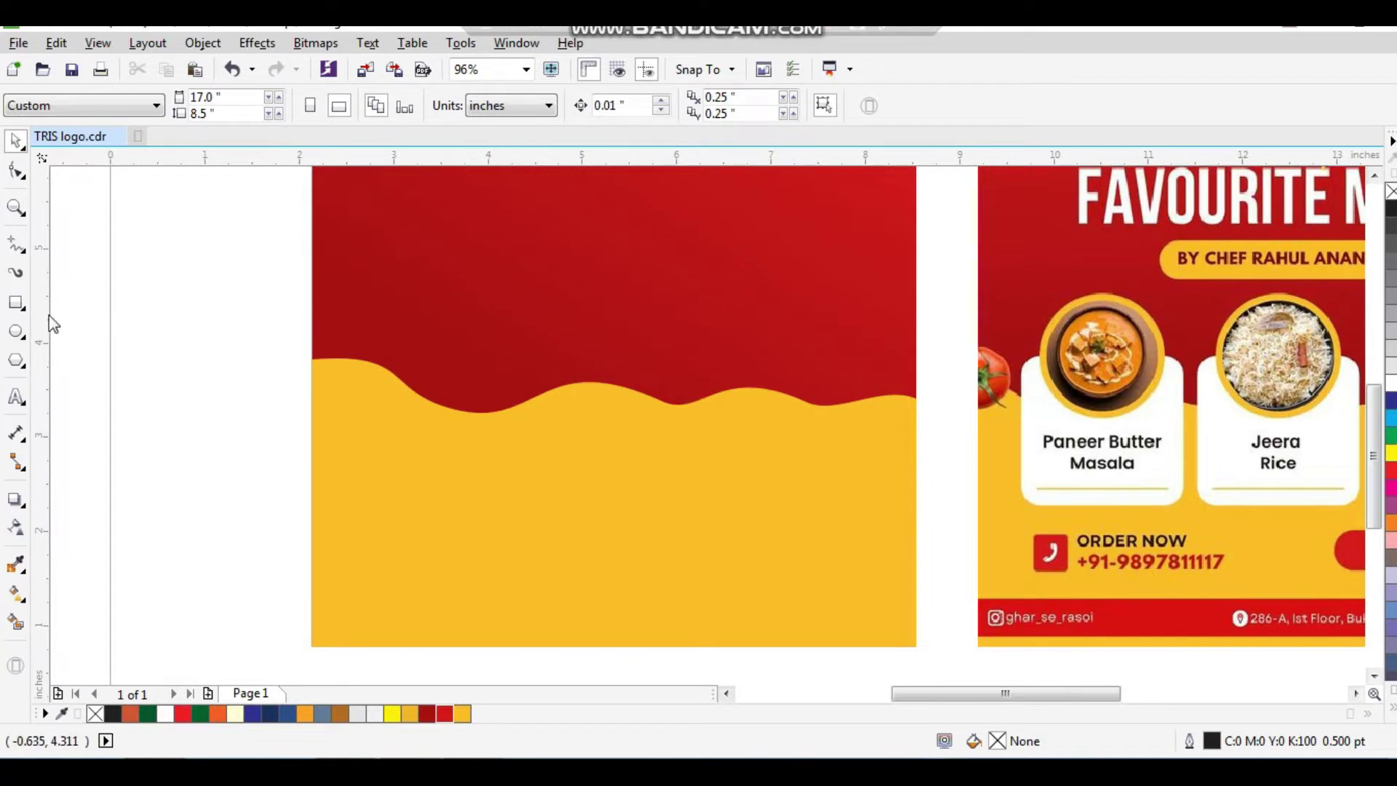
click(16, 302)
drag(374, 321, 533, 500)
key(space)
key(F10)
key(space)
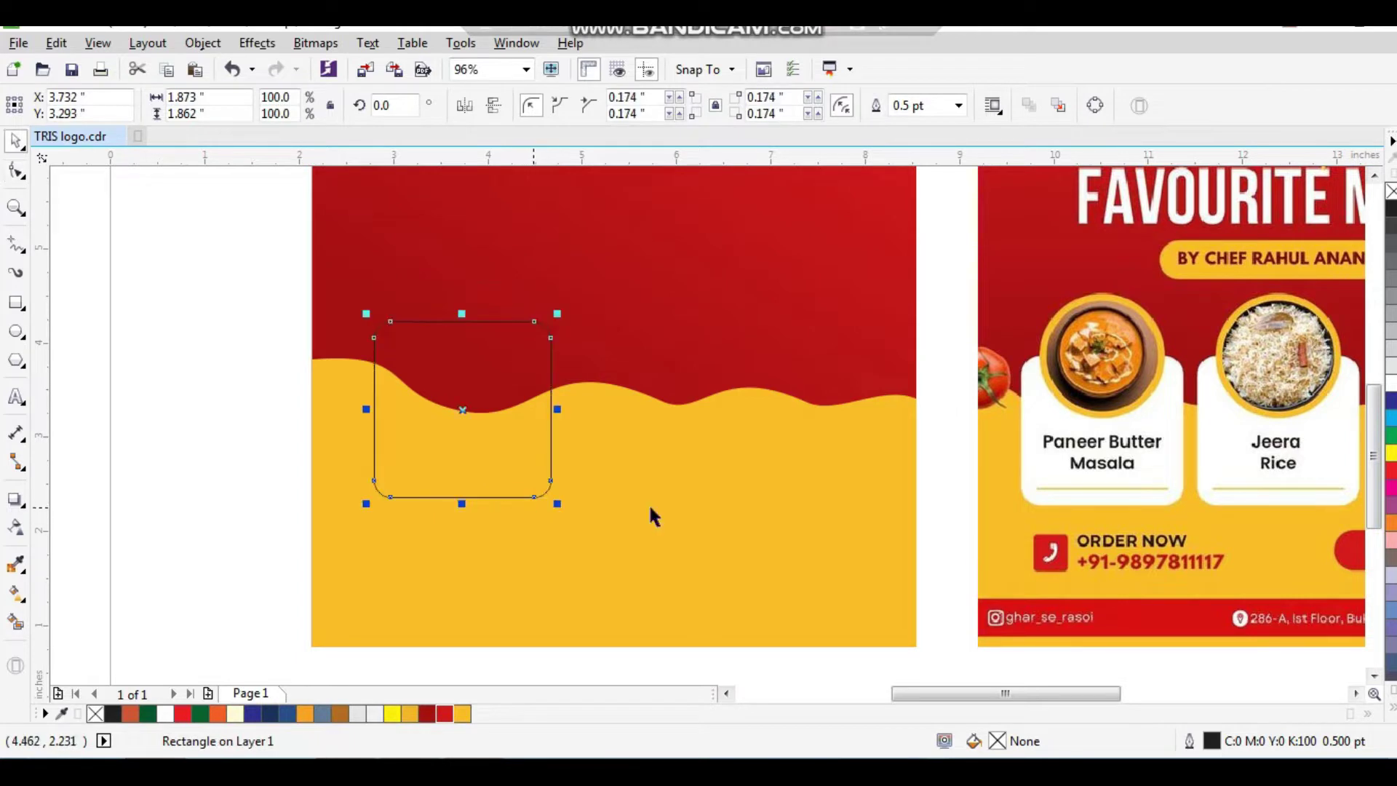
Step: Fill the rounded card white without an outline and copy it twice to its right at equal spacing
click(1389, 381)
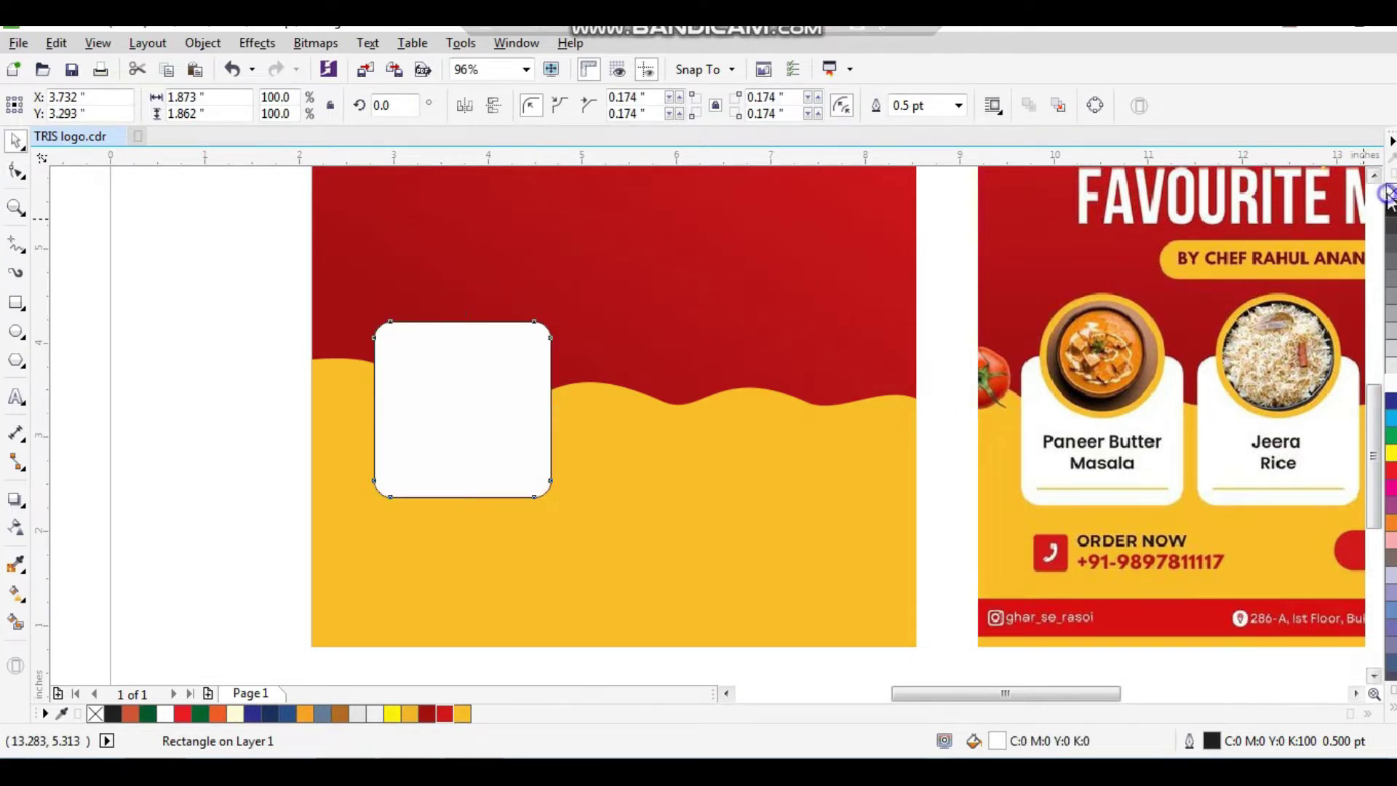
right_click(1389, 193)
drag(469, 416, 655, 418)
key(ctrl+r)
Step: Group the three white cards and scale them down to fit centred within the poster's width
shift+click(618, 405)
shift+click(500, 413)
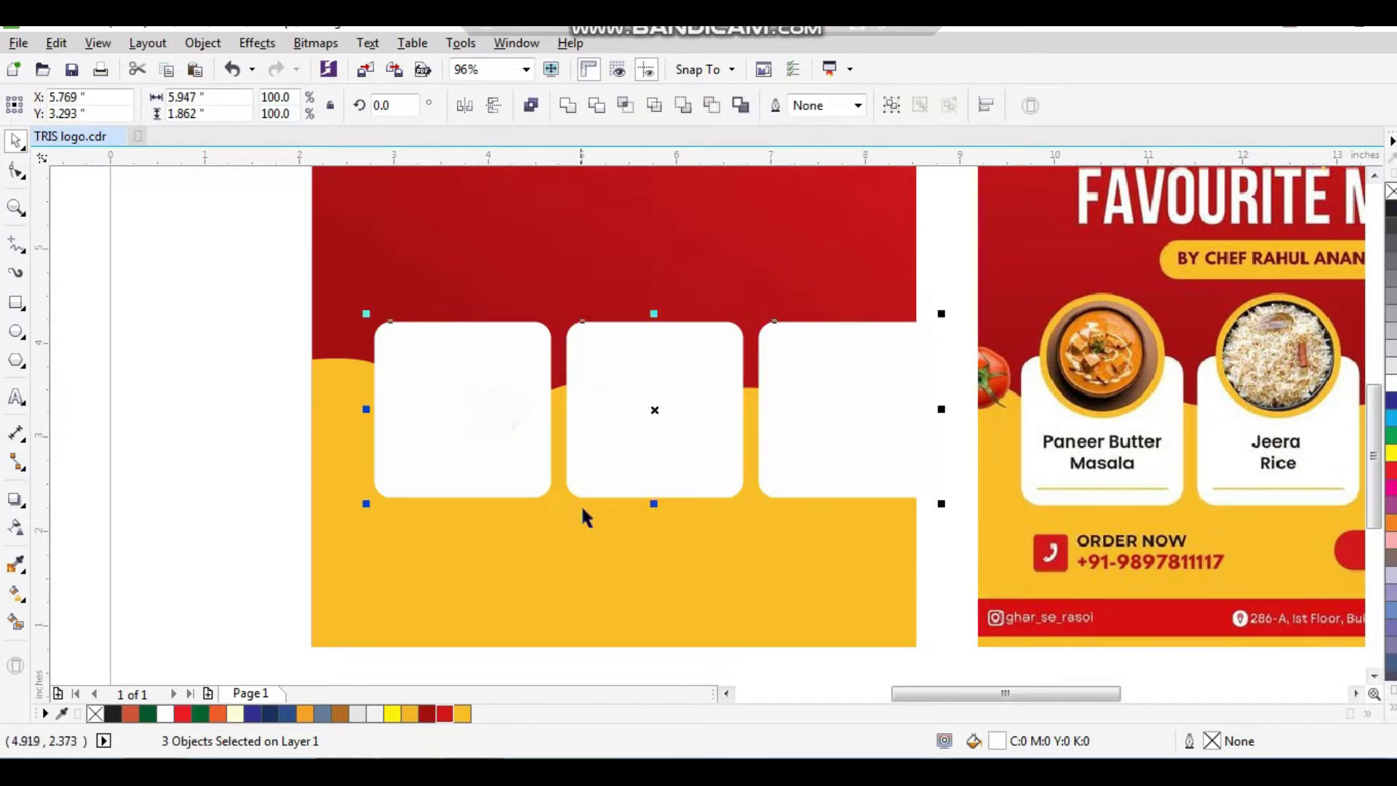
key(p)
key(ctrl+g)
drag(902, 508, 817, 448)
click(249, 361)
Step: Draw a circle about 1.3 inches across over the first card's top edge and centre it horizontally on the card
drag(595, 416, 858, 546)
click(16, 333)
drag(350, 209, 550, 383)
key(space)
shift+click(540, 413)
key(c)
click(169, 305)
Step: Give the circle a yellow outline with a width of 4.0 pt
drag(487, 274, 360, 449)
right_click(1391, 455)
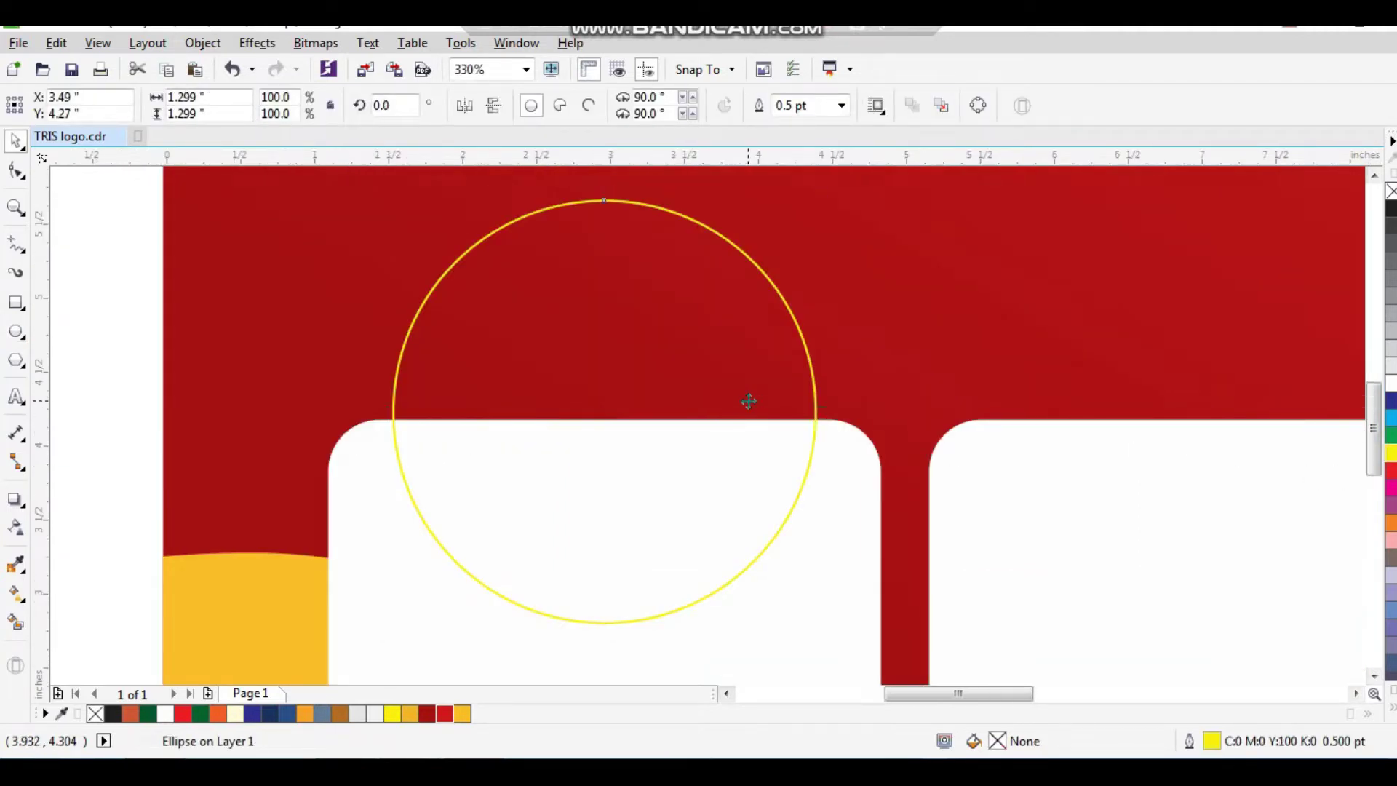
scroll(748, 398, down, 2)
scroll(802, 314, up, 2)
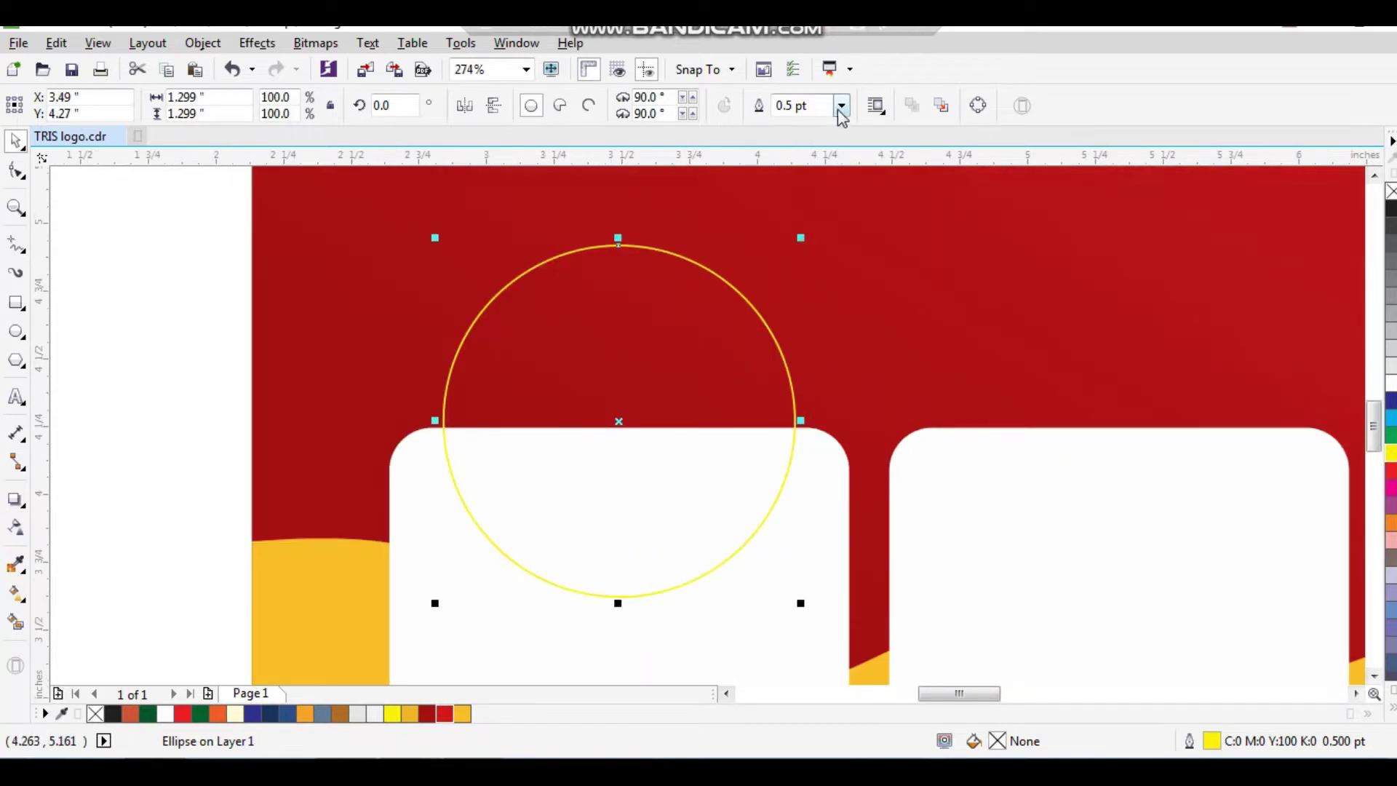
click(841, 109)
click(809, 232)
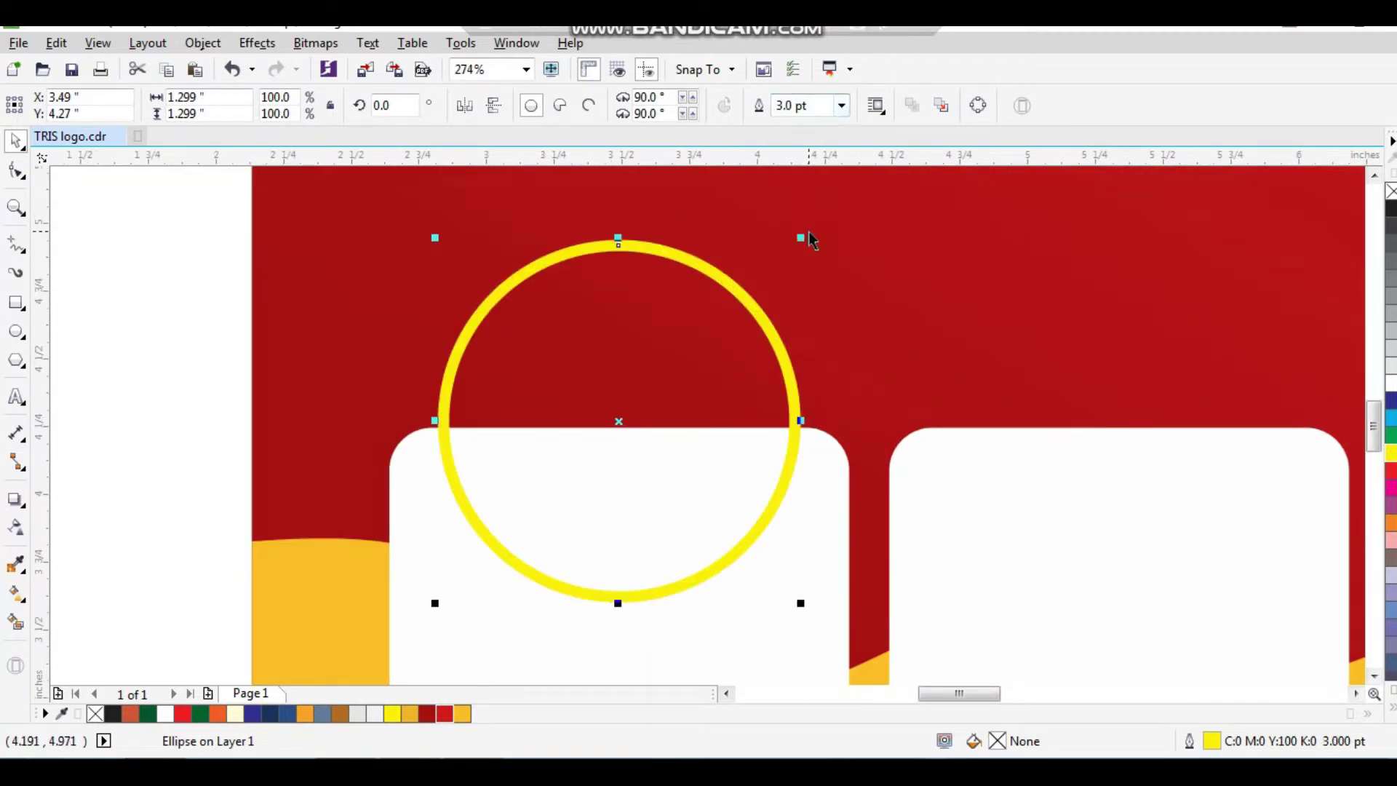
click(842, 106)
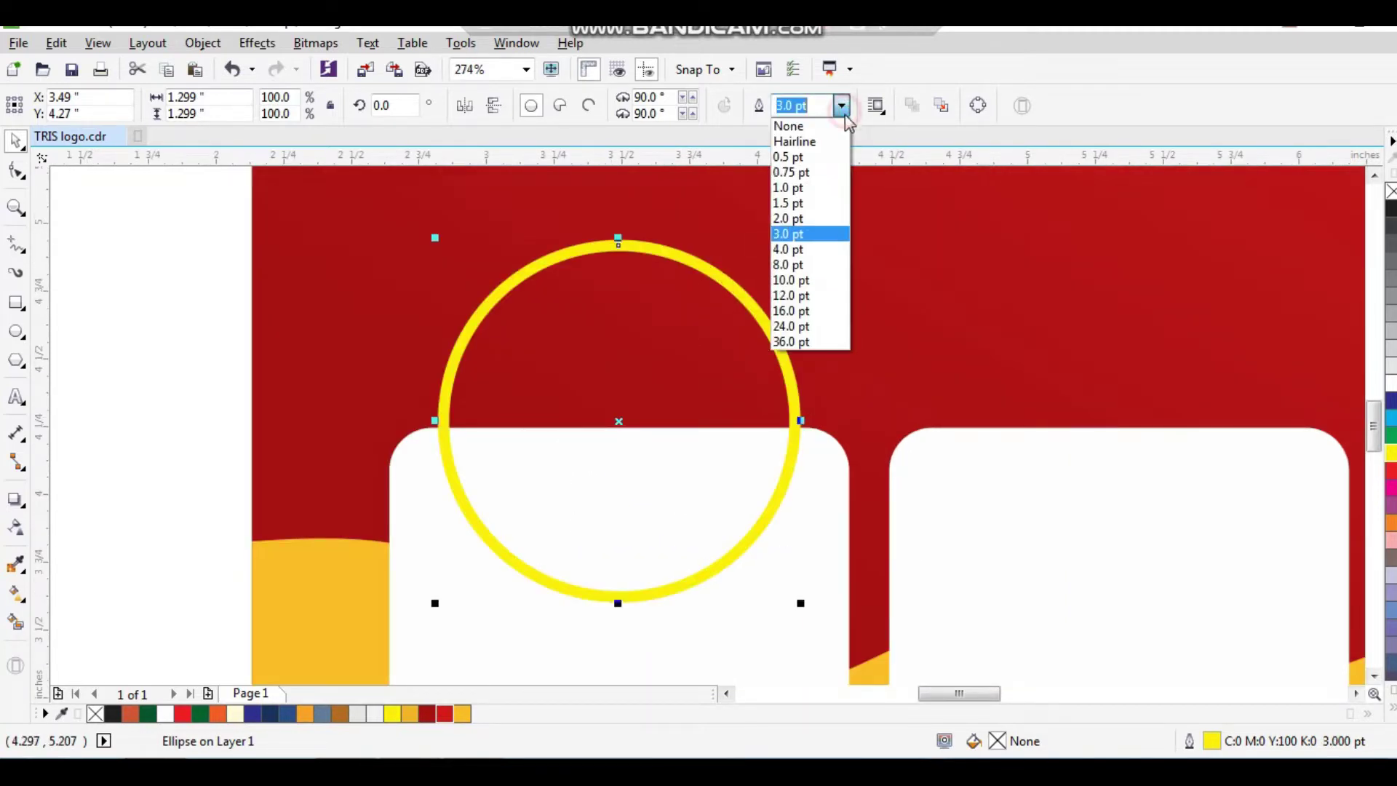
click(789, 250)
Step: Recolour the circle's outline to golden yellow (#FEBE20) and fill the circle with white
scroll(681, 351, down, 3)
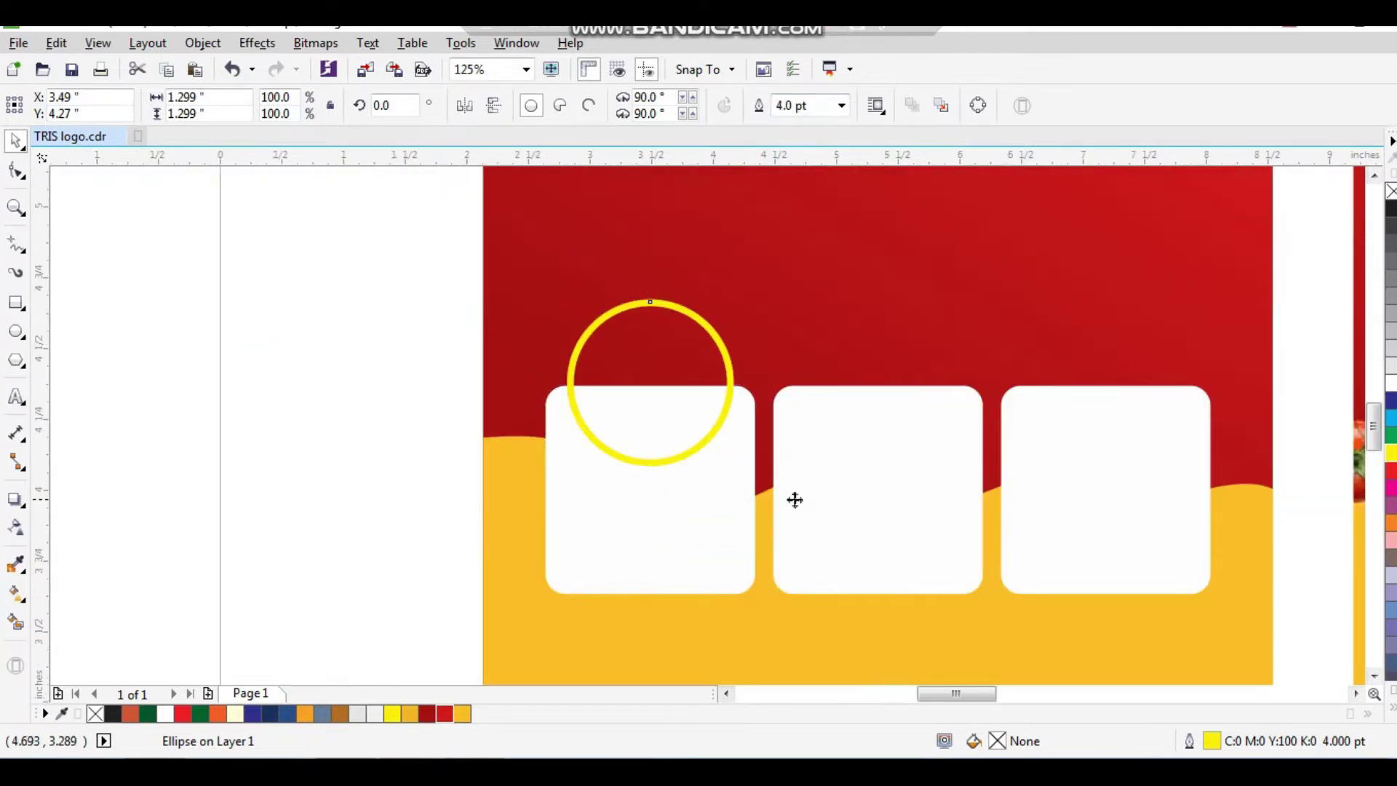
drag(799, 503, 799, 503)
right_click(463, 713)
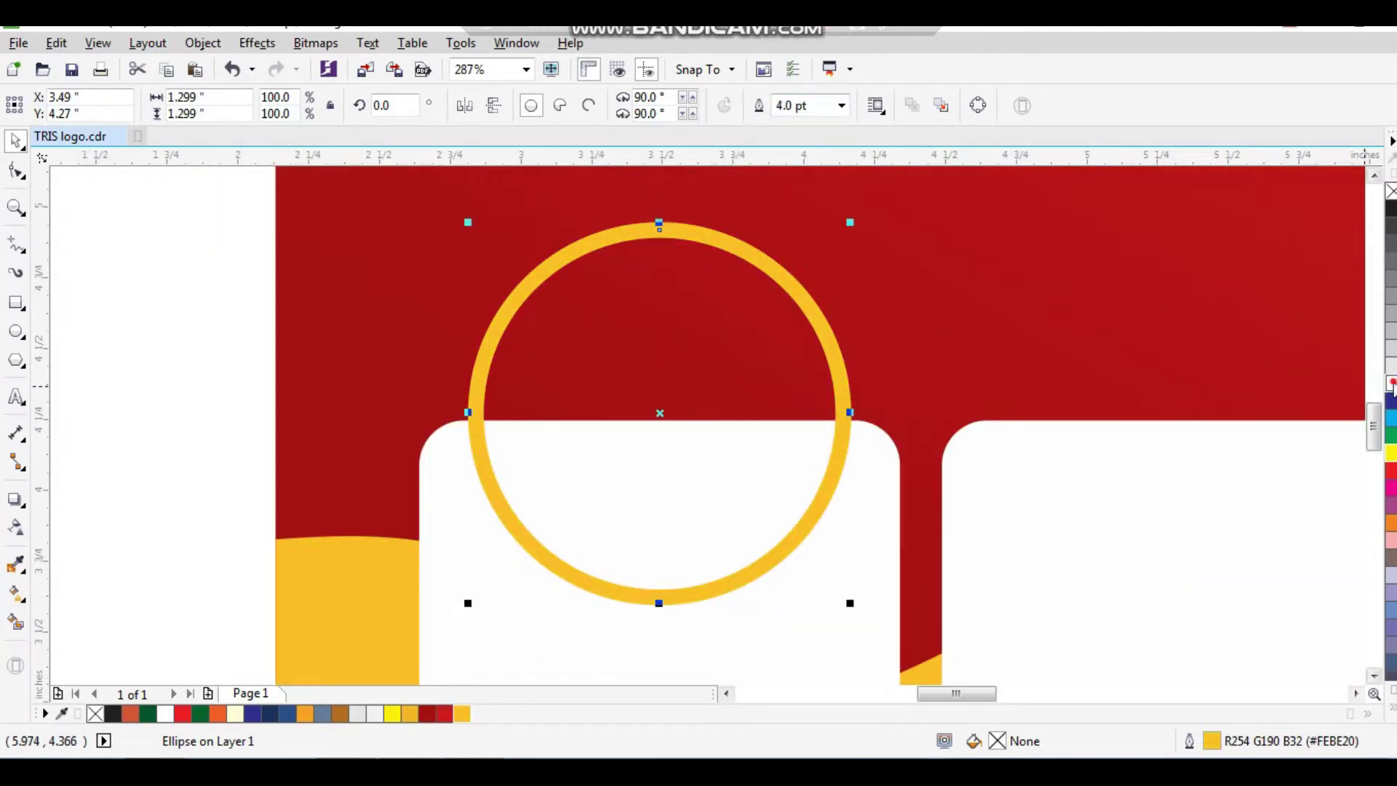
click(1390, 383)
Step: Place copies of the circle on the second and third cards, centred horizontally on each card
scroll(742, 437, down, 4)
drag(1097, 571, 1098, 571)
right_click(438, 422)
drag(421, 422, 439, 421)
shift+click(597, 427)
key(c)
click(573, 256)
drag(649, 342, 823, 390)
scroll(714, 413, down, 2)
click(418, 327)
Step: PowerClip the paneer curry photo inside the circle on the first card
key(F2)
drag(474, 253, 1261, 642)
scroll(552, 434, down, 2)
key(F2)
drag(430, 280, 936, 580)
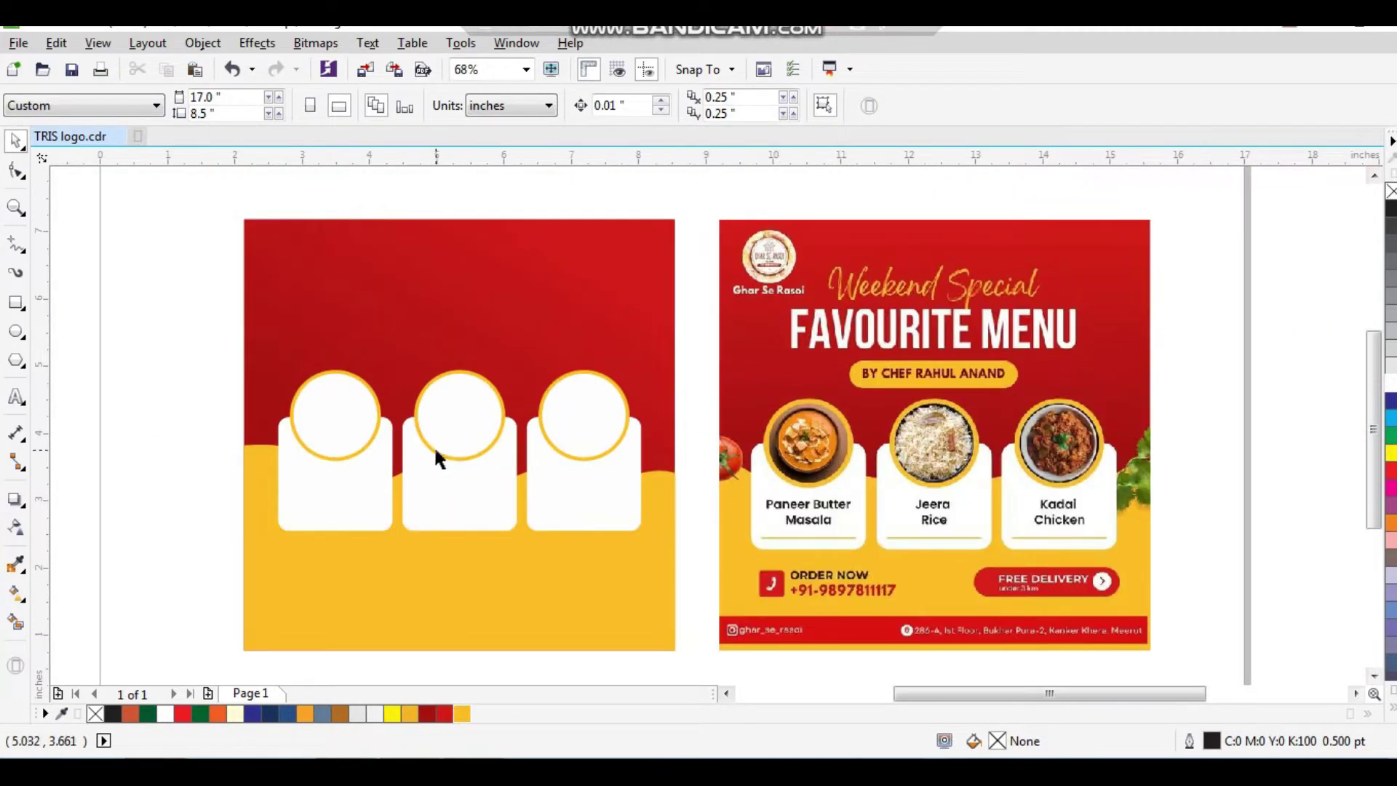
scroll(433, 446, down, 3)
drag(250, 537, 770, 312)
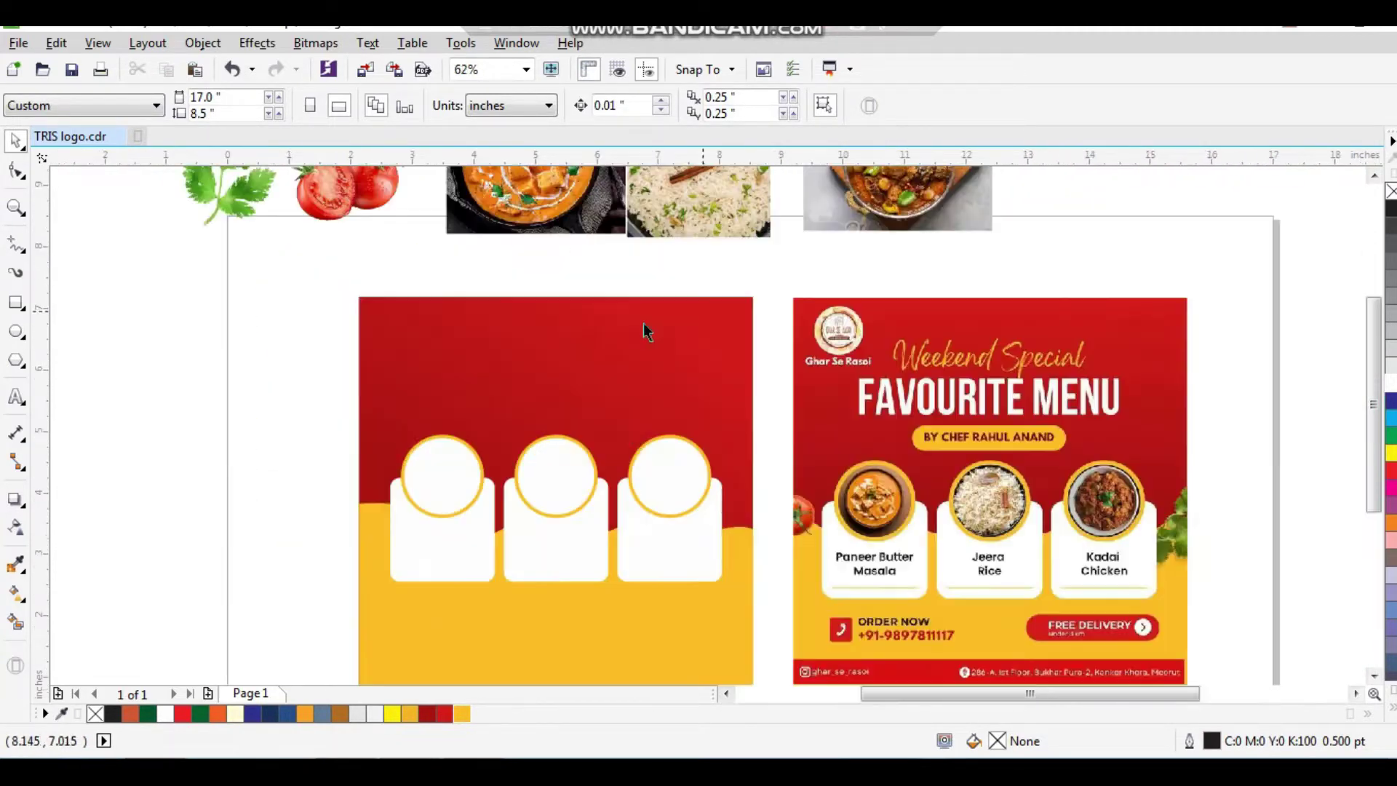
click(549, 233)
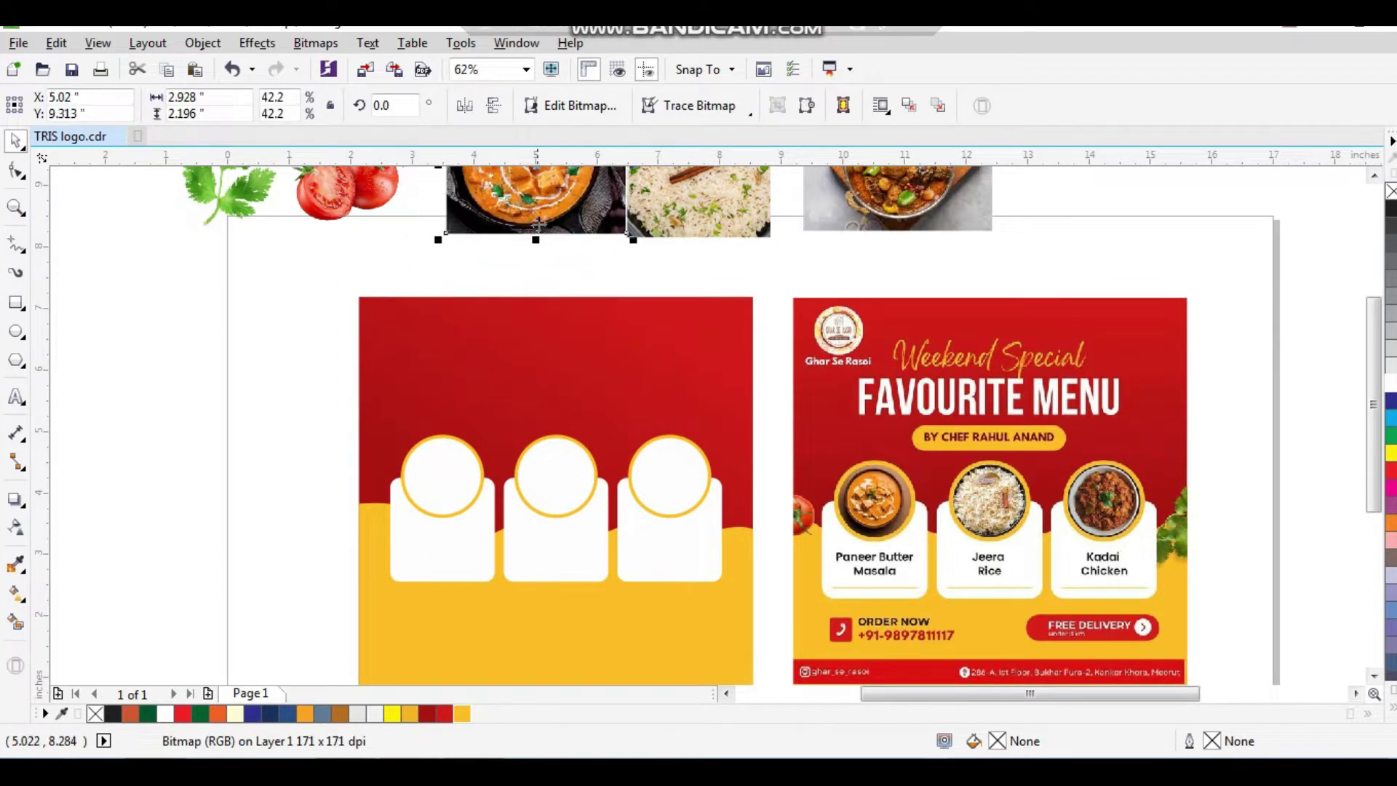
right_click(539, 218)
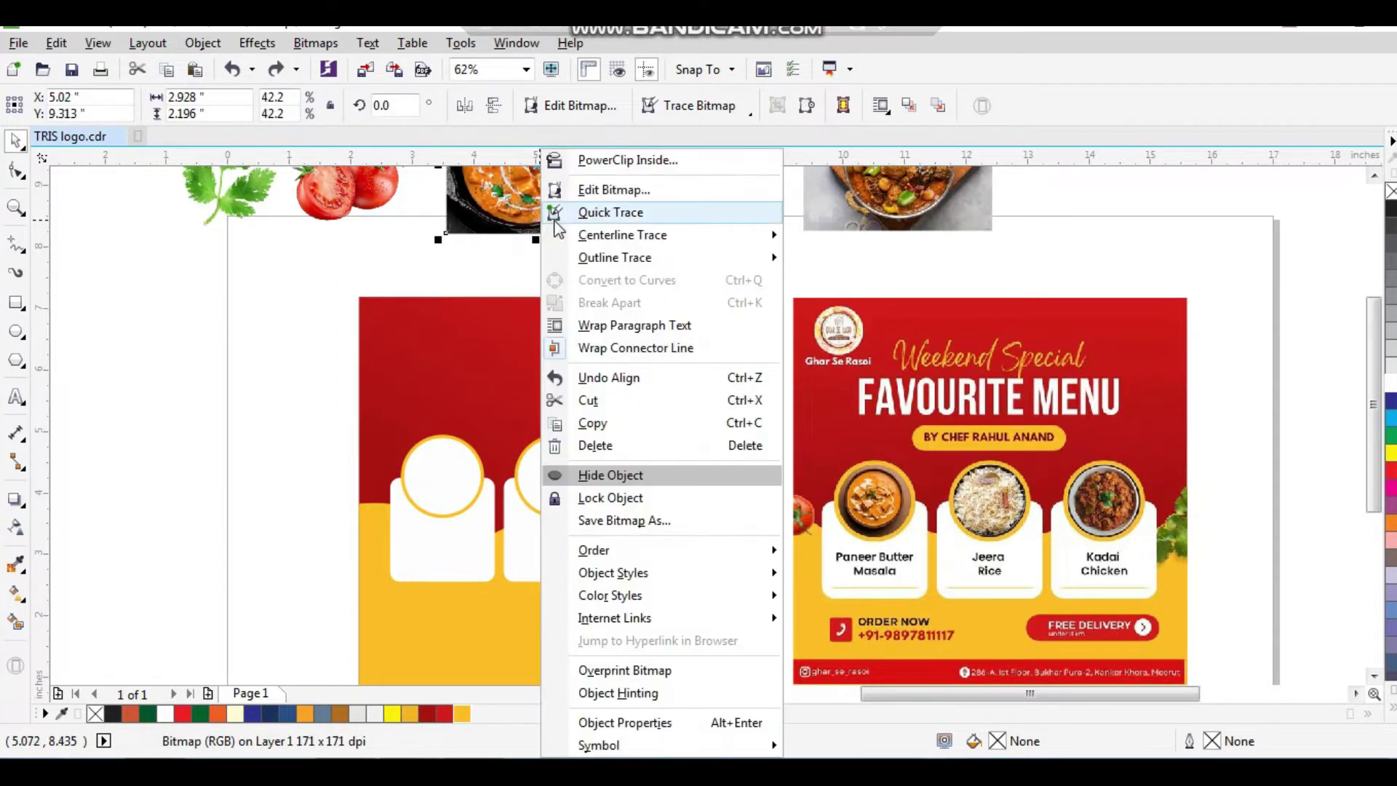
click(620, 157)
click(446, 470)
click(343, 437)
Step: PowerClip the rice photo inside the circle on the second card
click(691, 219)
right_click(692, 218)
click(780, 162)
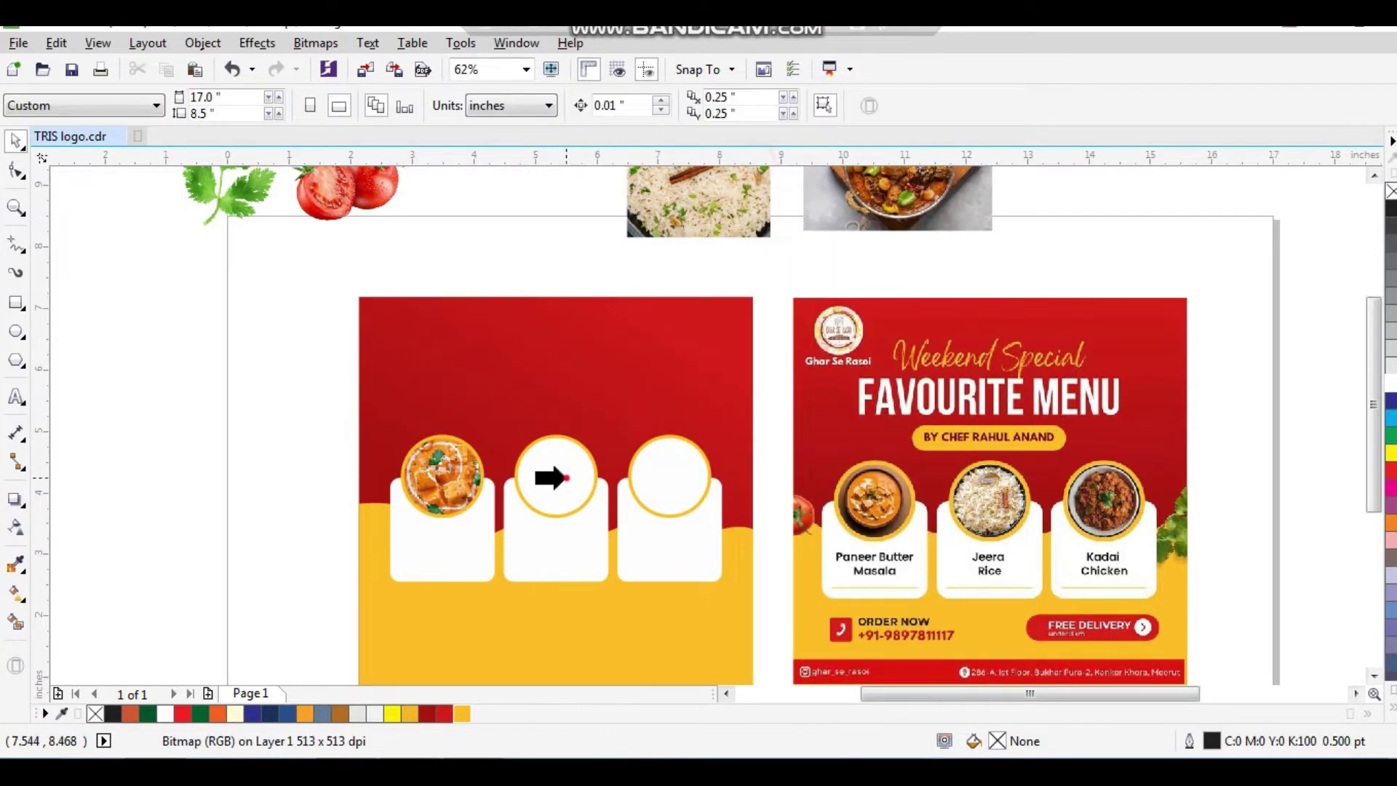
click(553, 475)
click(280, 434)
Step: PowerClip the chicken curry photo inside the circle on the third card
right_click(894, 196)
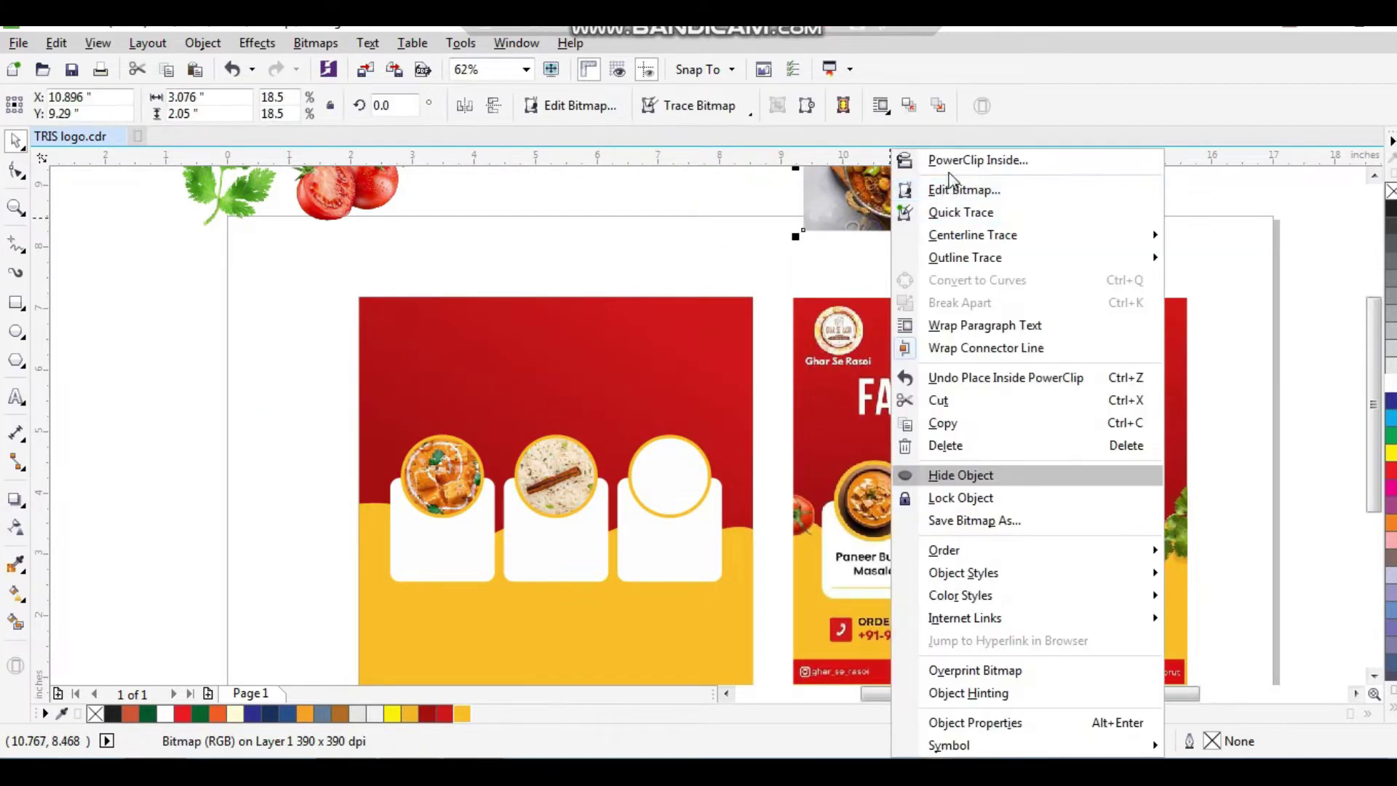
click(910, 159)
click(706, 461)
click(259, 484)
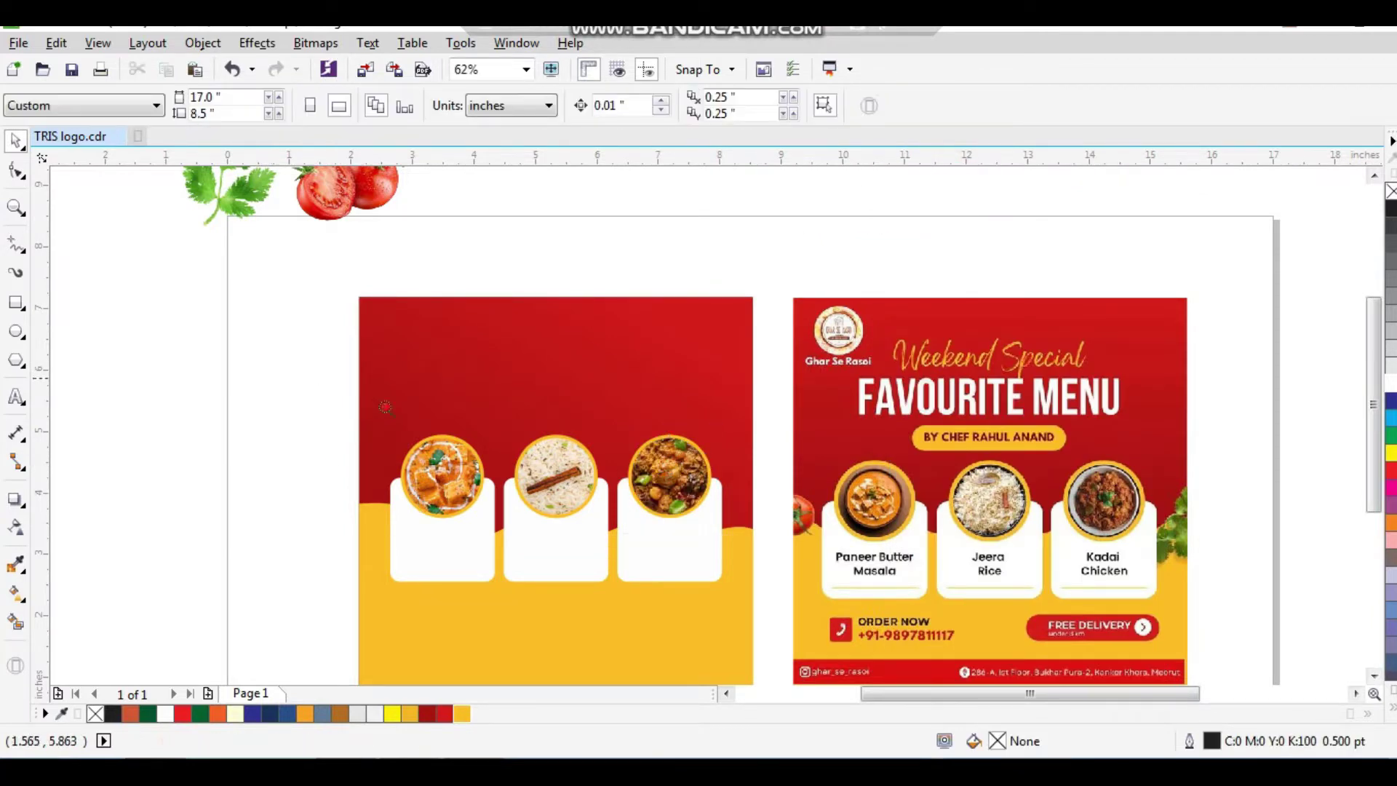
Step: Scale down the photos inside the three circles, making the chicken photo about 2.77 by 1.84 inches
scroll(372, 522, up, 3)
click(524, 442)
drag(774, 580, 713, 544)
click(797, 466)
drag(1007, 597, 973, 573)
click(1070, 486)
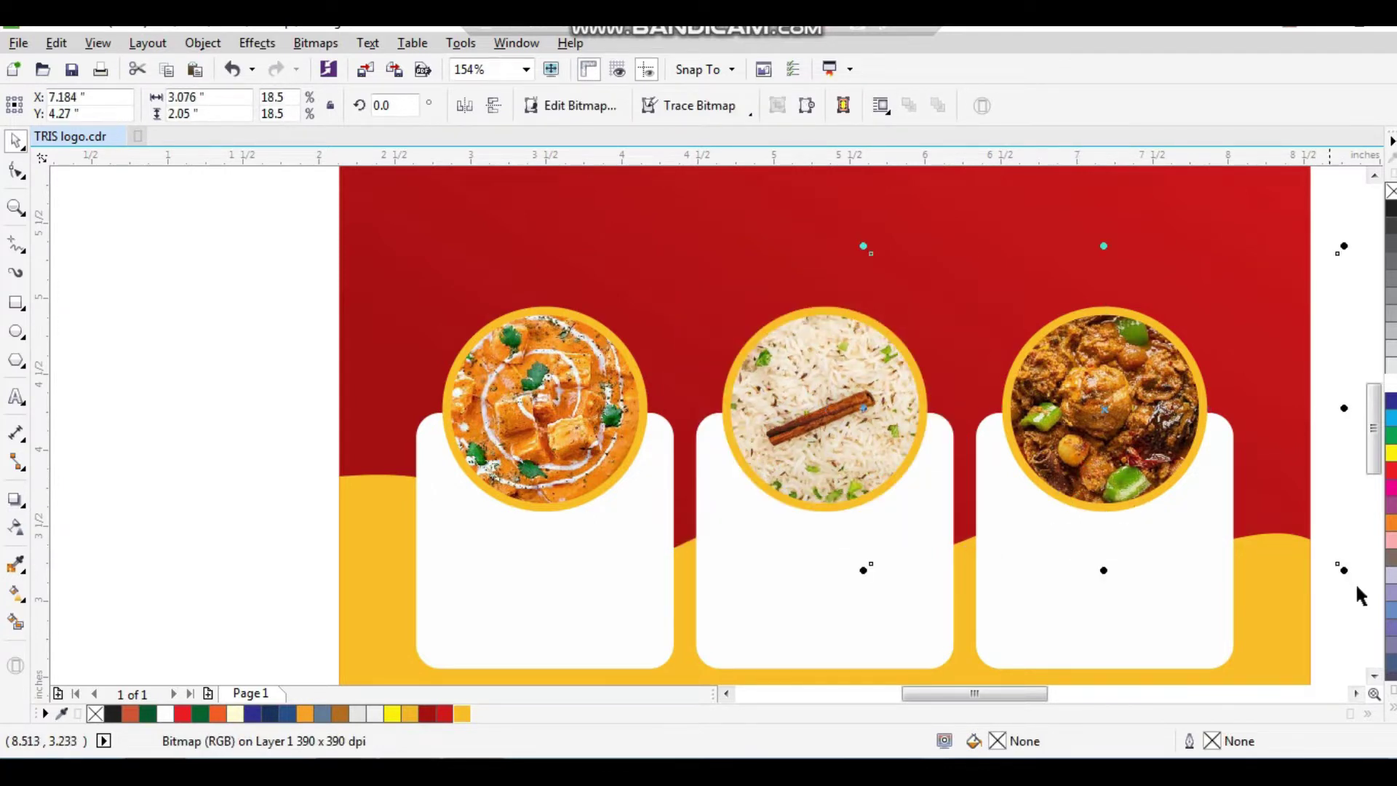
drag(1344, 575, 1321, 558)
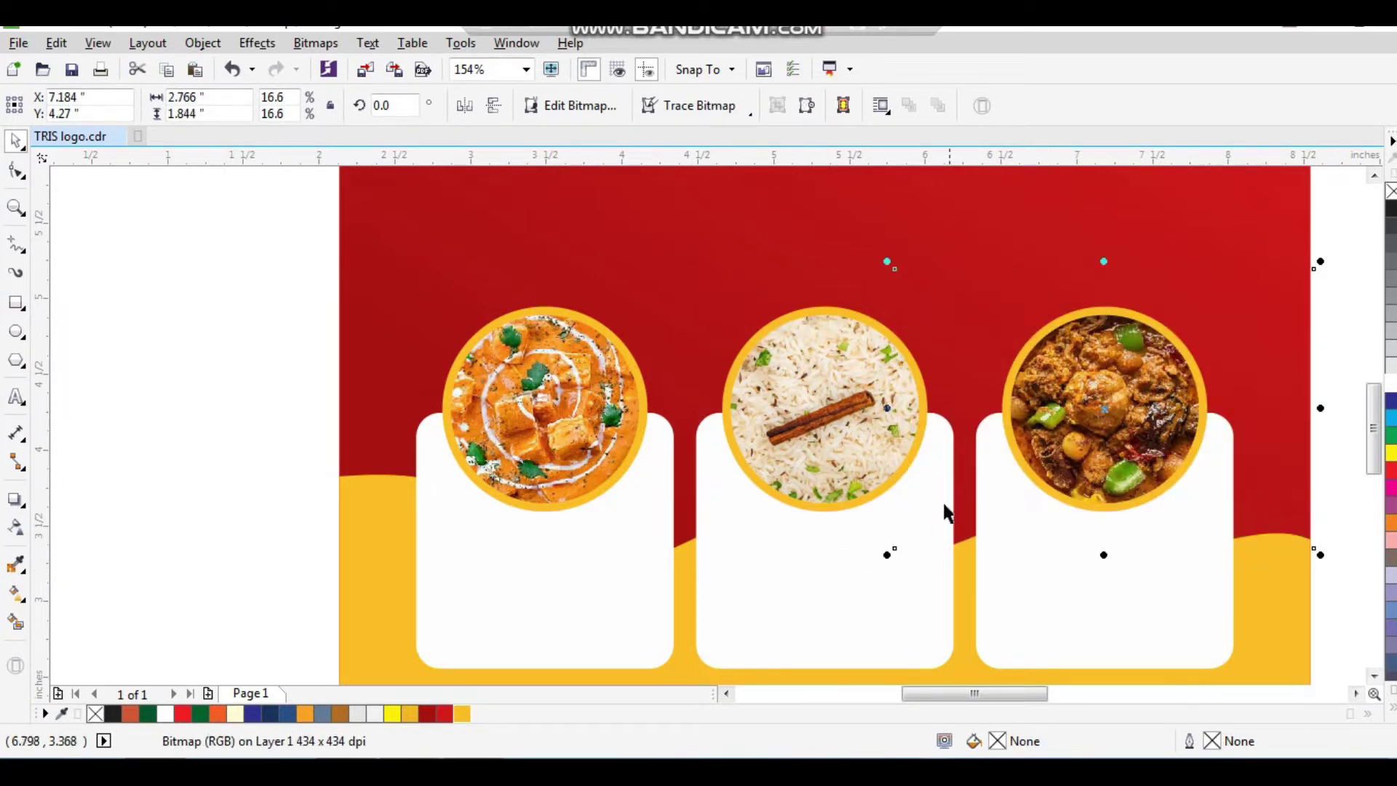
scroll(935, 512, down, 2)
click(530, 406)
Step: Add the two-line artistic text "Paneer Butter Masala" on the yellow area below the cards
drag(1306, 620, 1010, 540)
scroll(982, 491, up, 1)
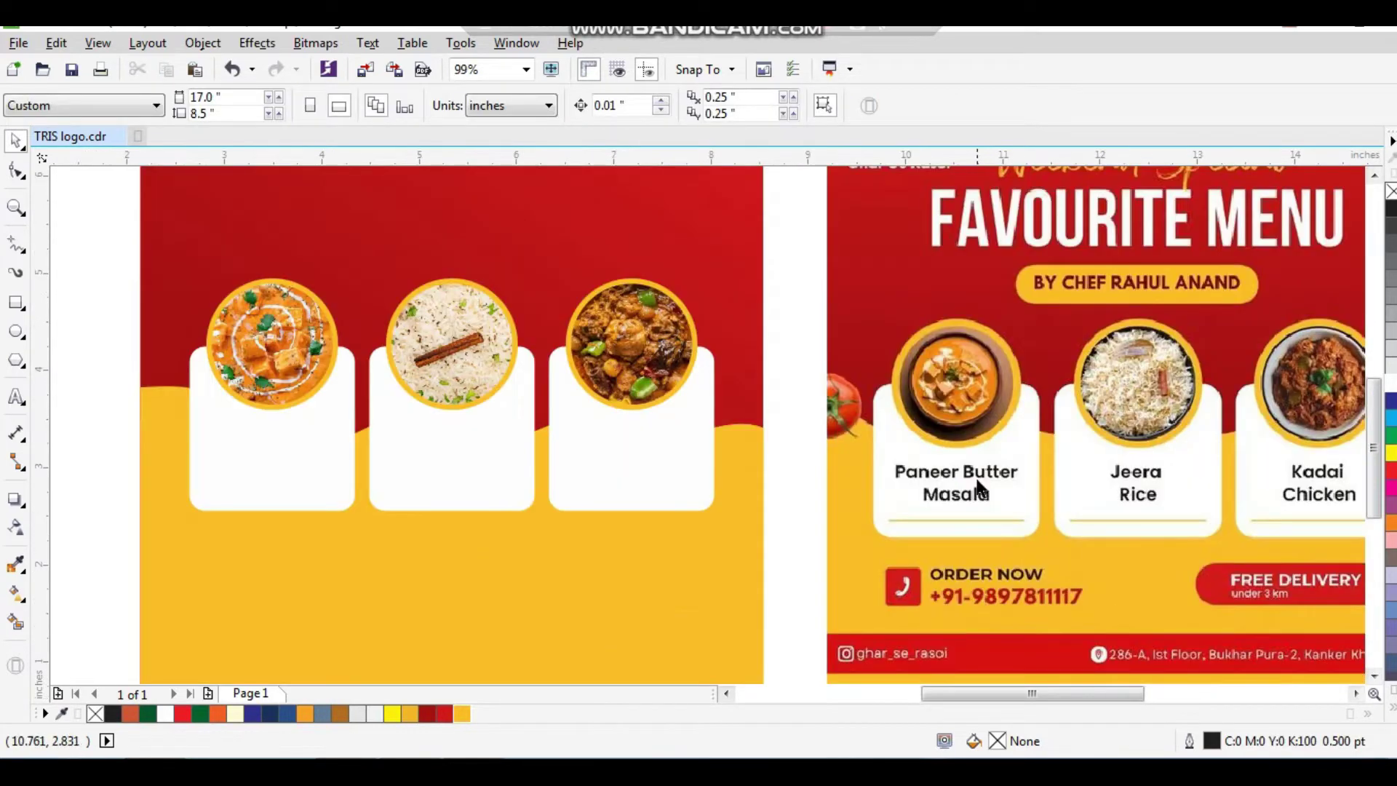
scroll(486, 537, up, 1)
key(F8)
click(456, 553)
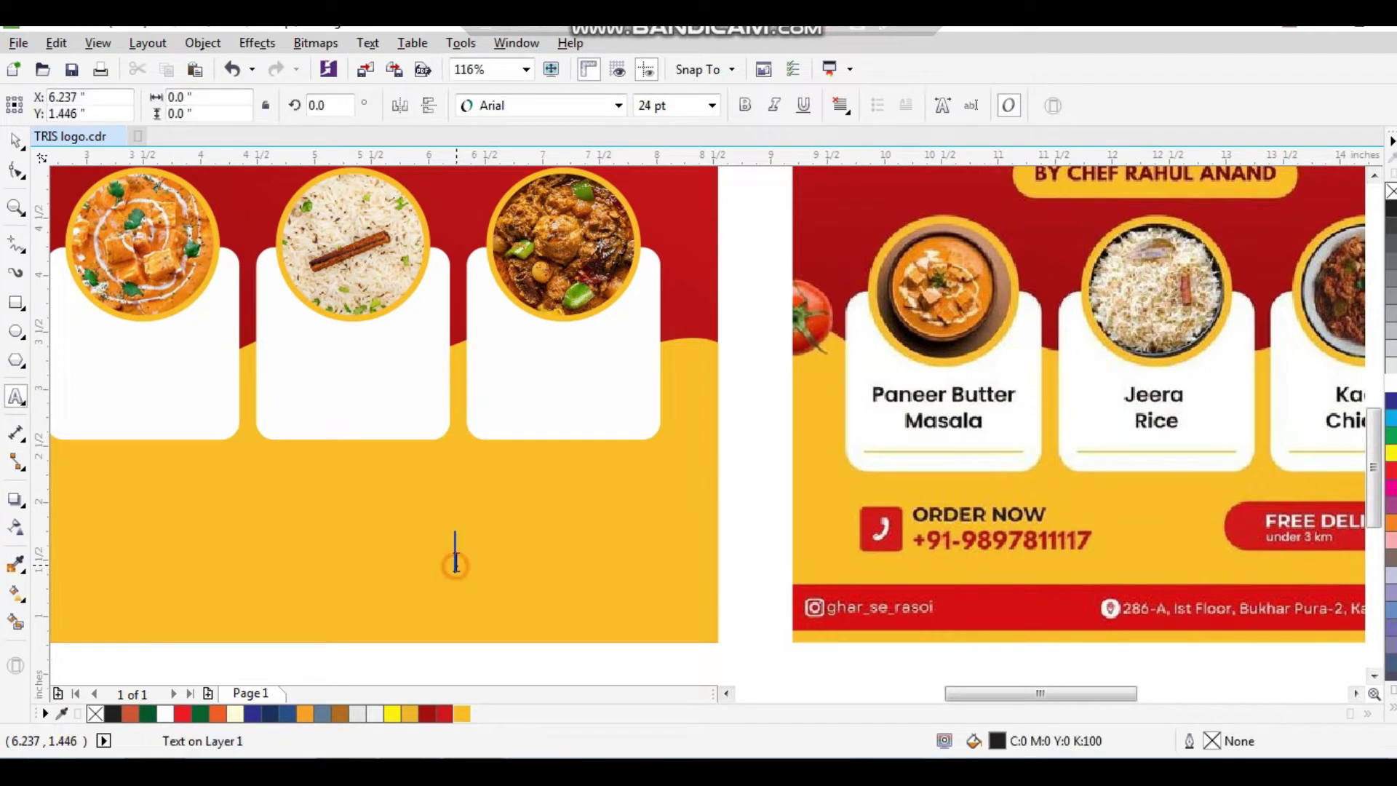
text(Paneer Butter)
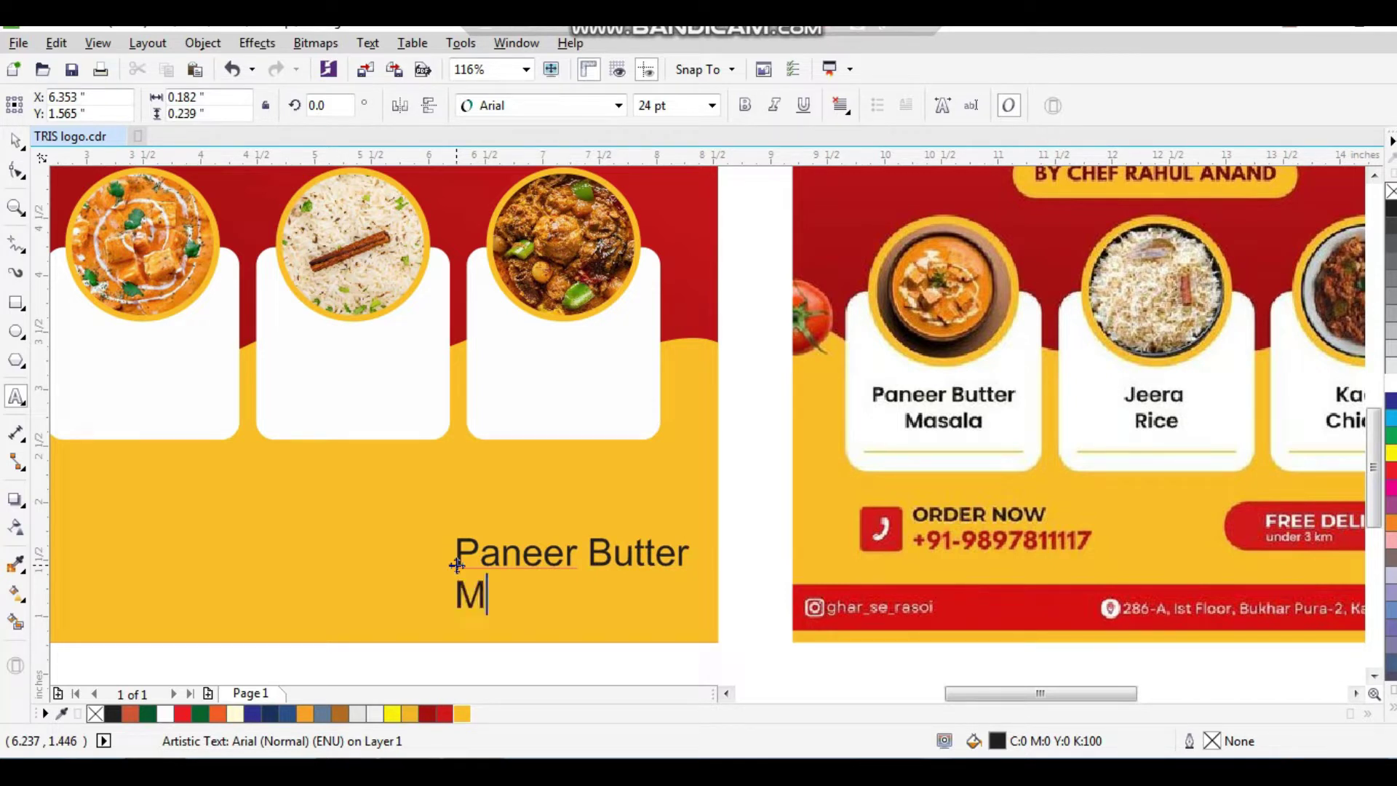
key(ctrl+space)
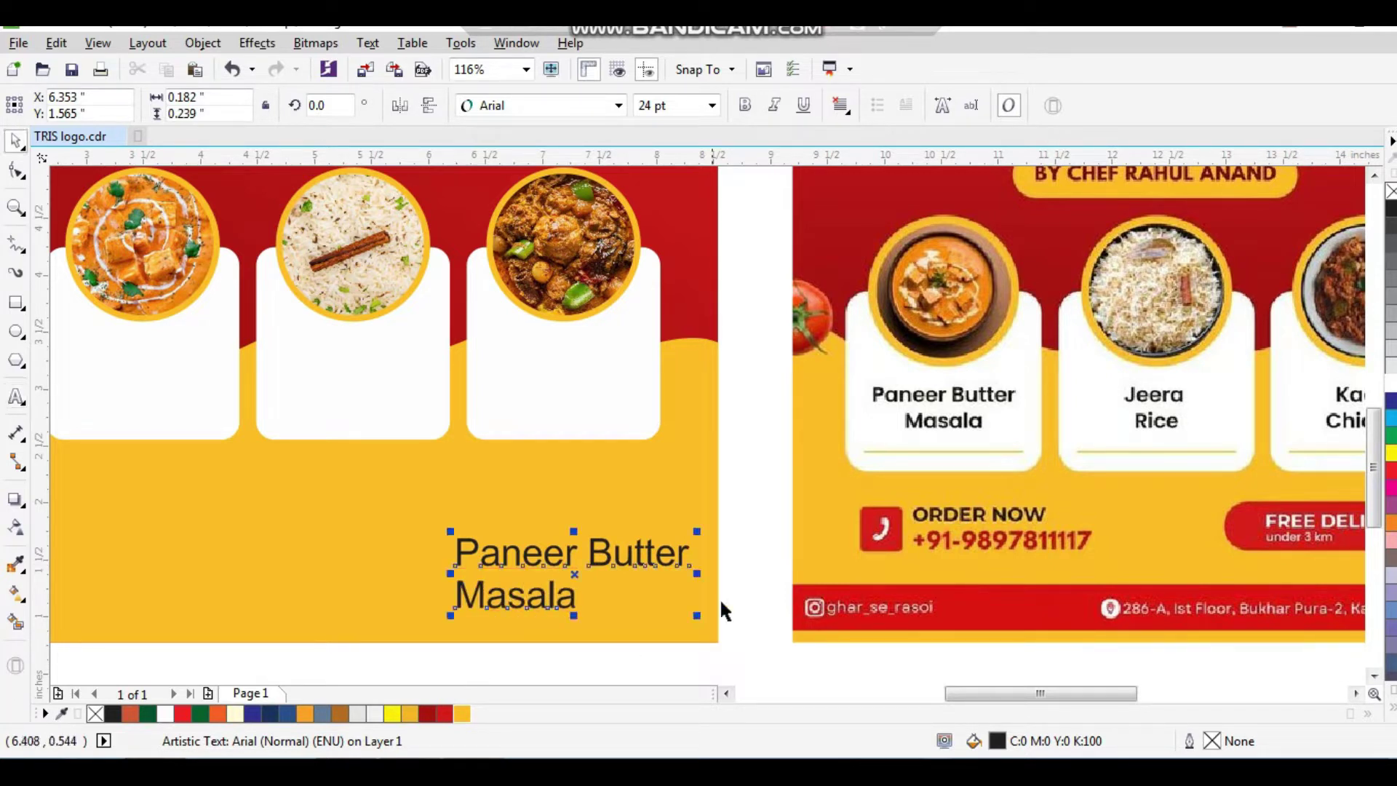
Step: Set the dish name's font to Futura Md BT and centre-align its two lines
click(618, 106)
click(599, 182)
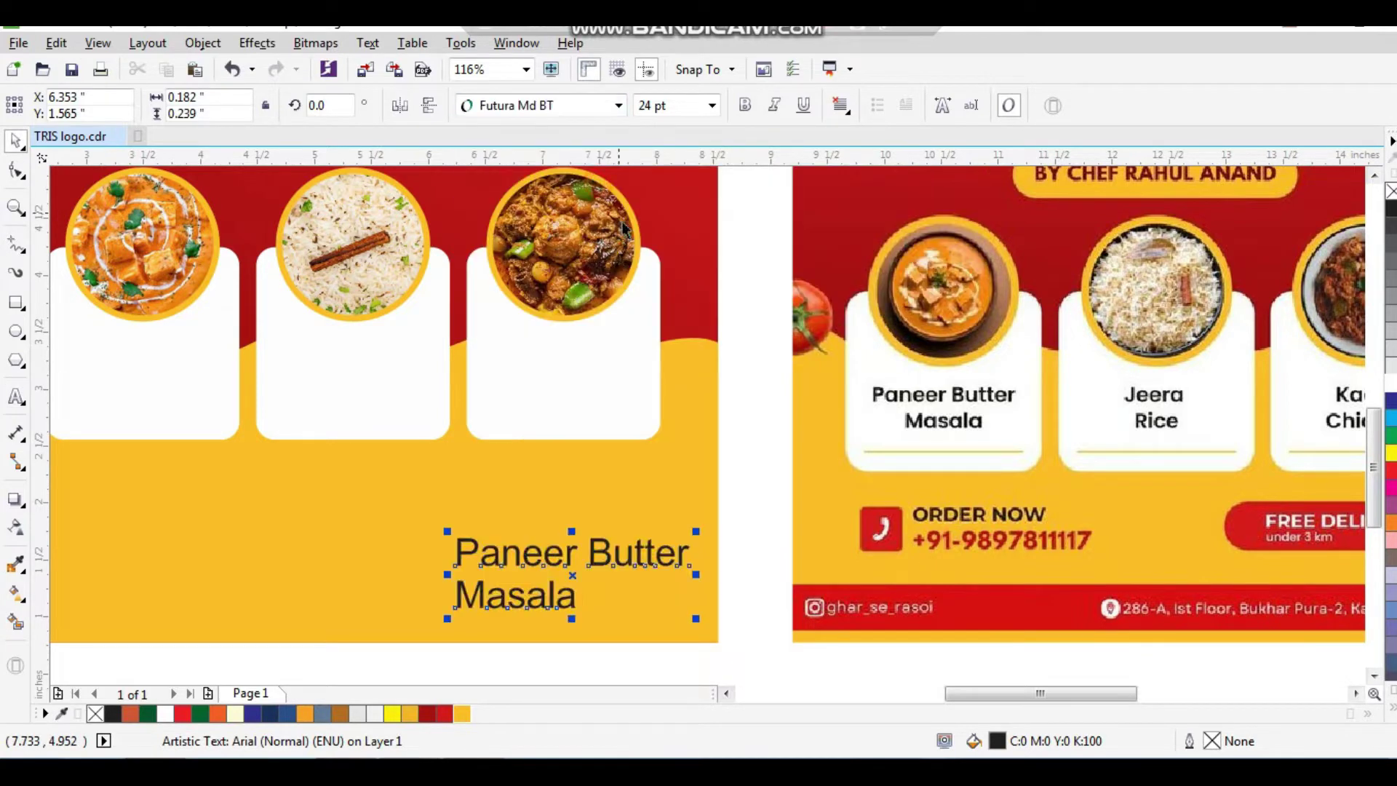
click(841, 111)
click(873, 172)
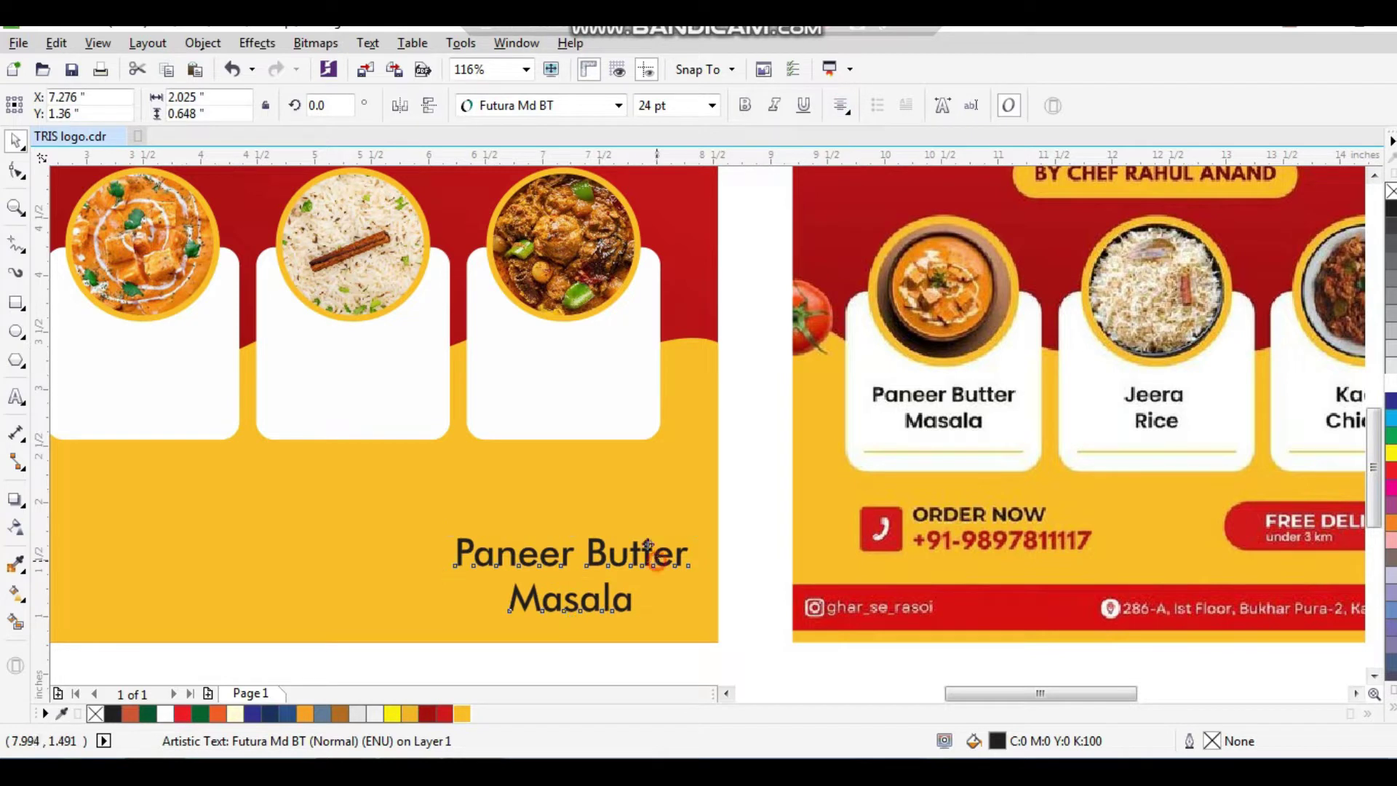
Step: Scale the "Paneer Butter Masala" text down to about 13 pt and centre it horizontally on the first card
drag(648, 544, 535, 463)
drag(738, 300, 38, 627)
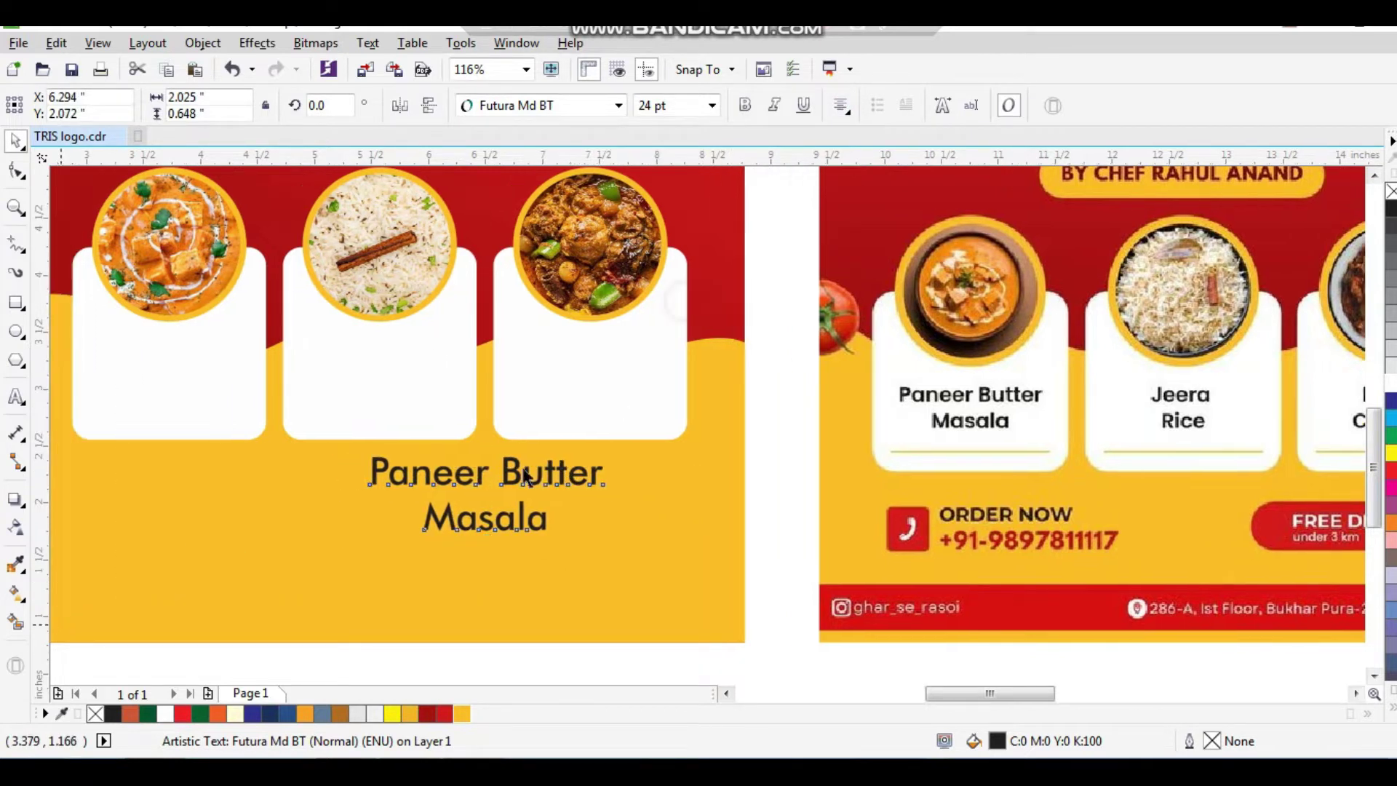
drag(1023, 541, 895, 521)
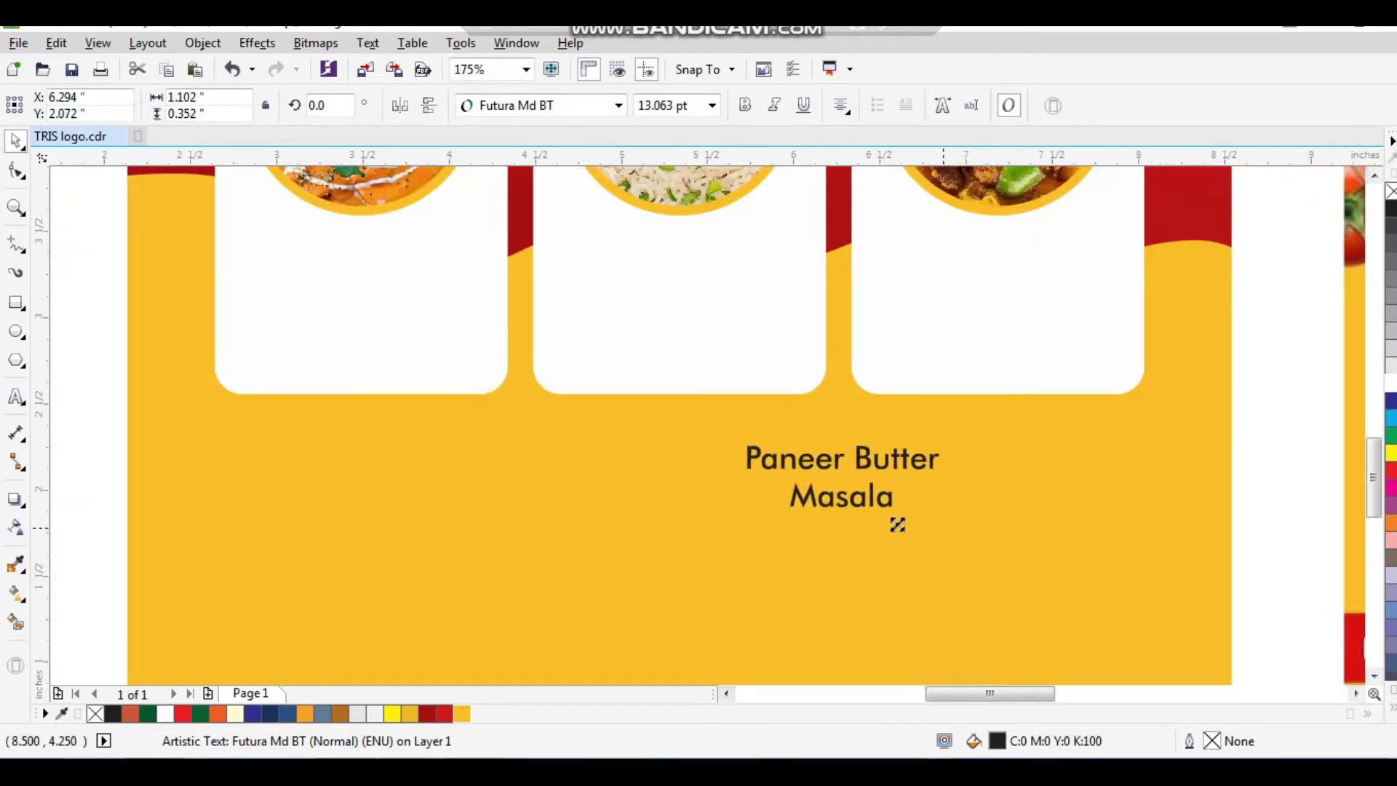
drag(838, 474, 638, 355)
shift+click(442, 356)
key(c)
click(138, 324)
Step: Copy the dish name to the second card and centre it horizontally there
right_click(635, 353)
shift+click(660, 364)
key(c)
click(673, 428)
Step: Replace the second card's dish name with "Jeera Rice" on two lines
click(695, 319)
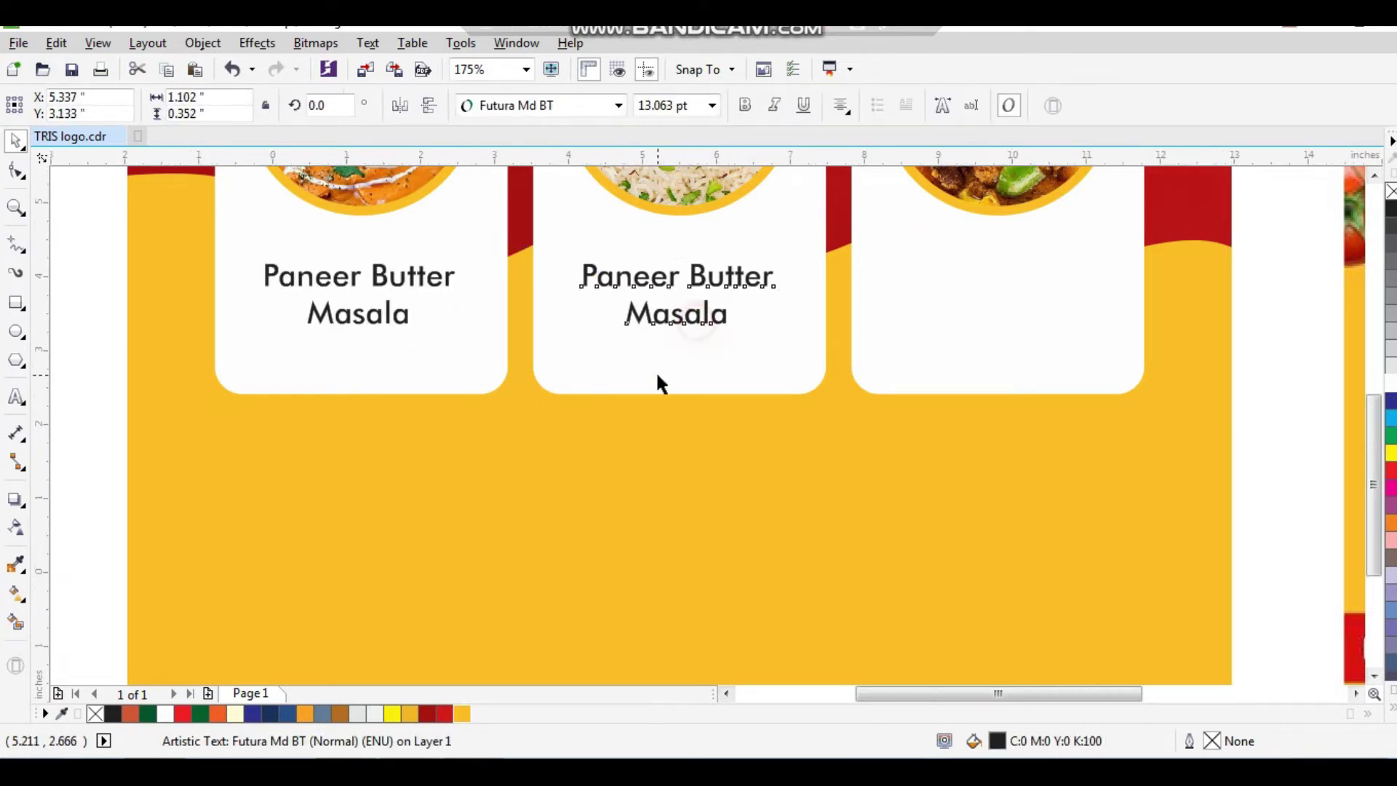
scroll(658, 374, down, 2)
key(F2)
drag(558, 252, 1190, 456)
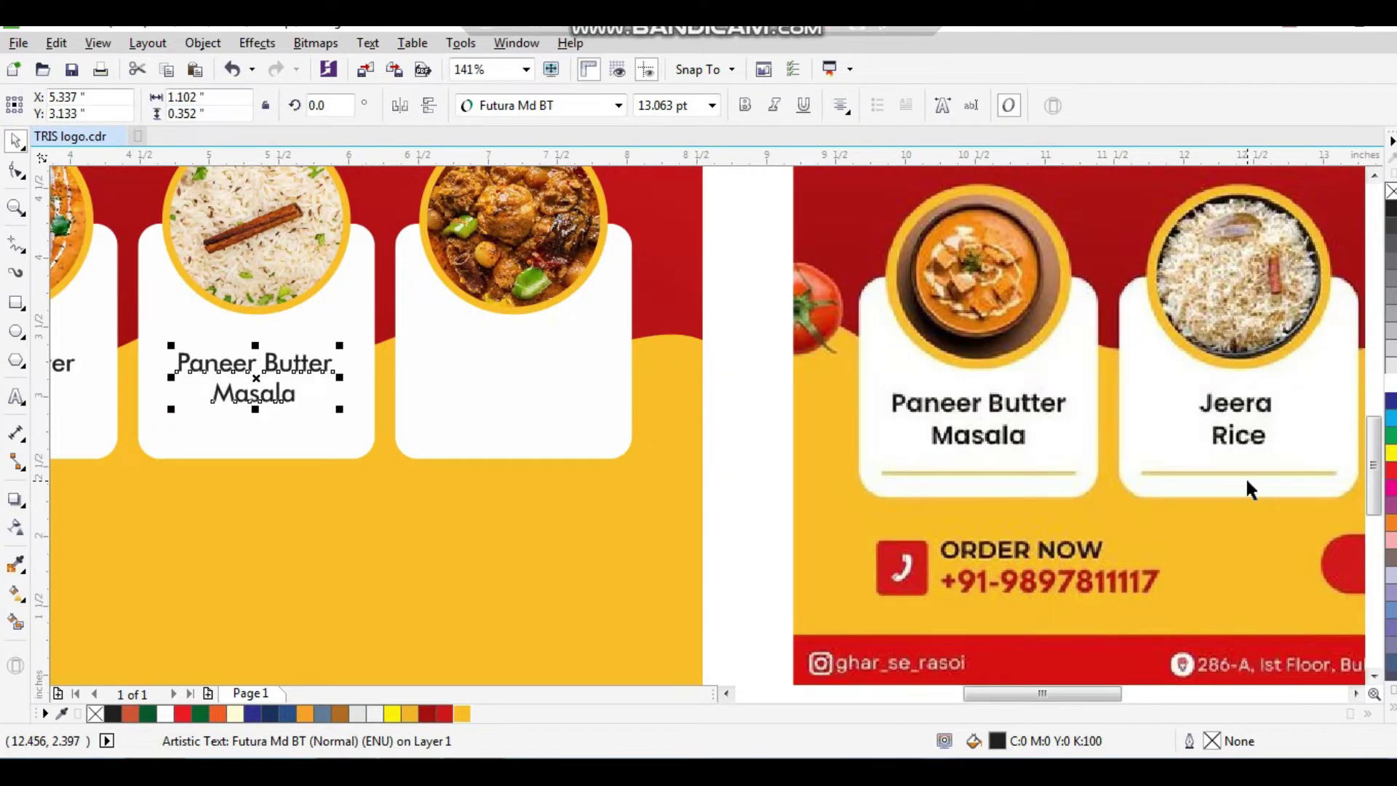
key(F8)
key(shift+Left)
key(shift+Left)
key(shift+Left)
key(shift+Left)
key(shift+Left)
key(shift+Left)
key(shift+Left)
key(shift+Left)
key(shift+Left)
key(shift+Left)
key(shift+Left)
key(shift+Left)
key(shift+Left)
key(shift+Left)
key(shift+Left)
key(shift+Left)
key(shift+Left)
key(shift+Left)
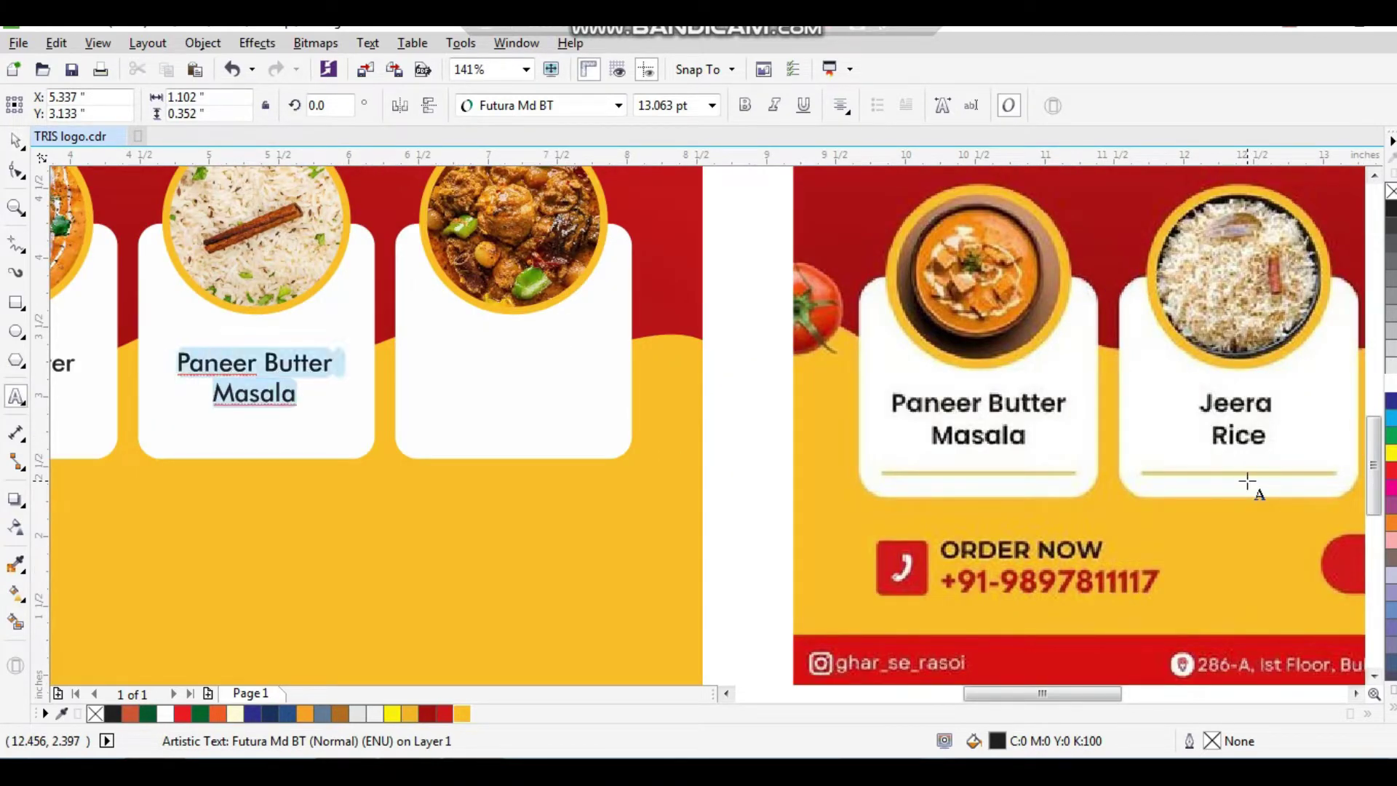
text(Jeera)
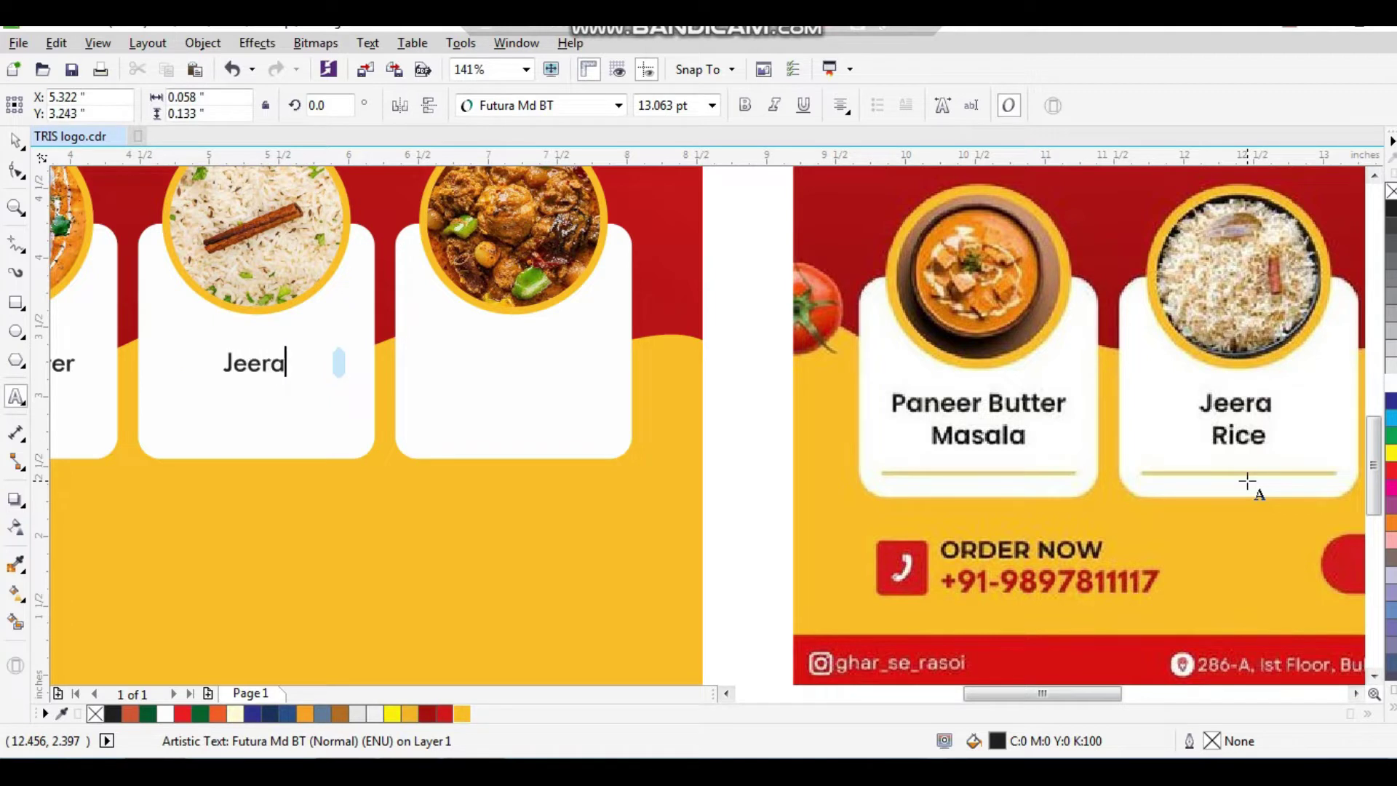
key(ctrl+space)
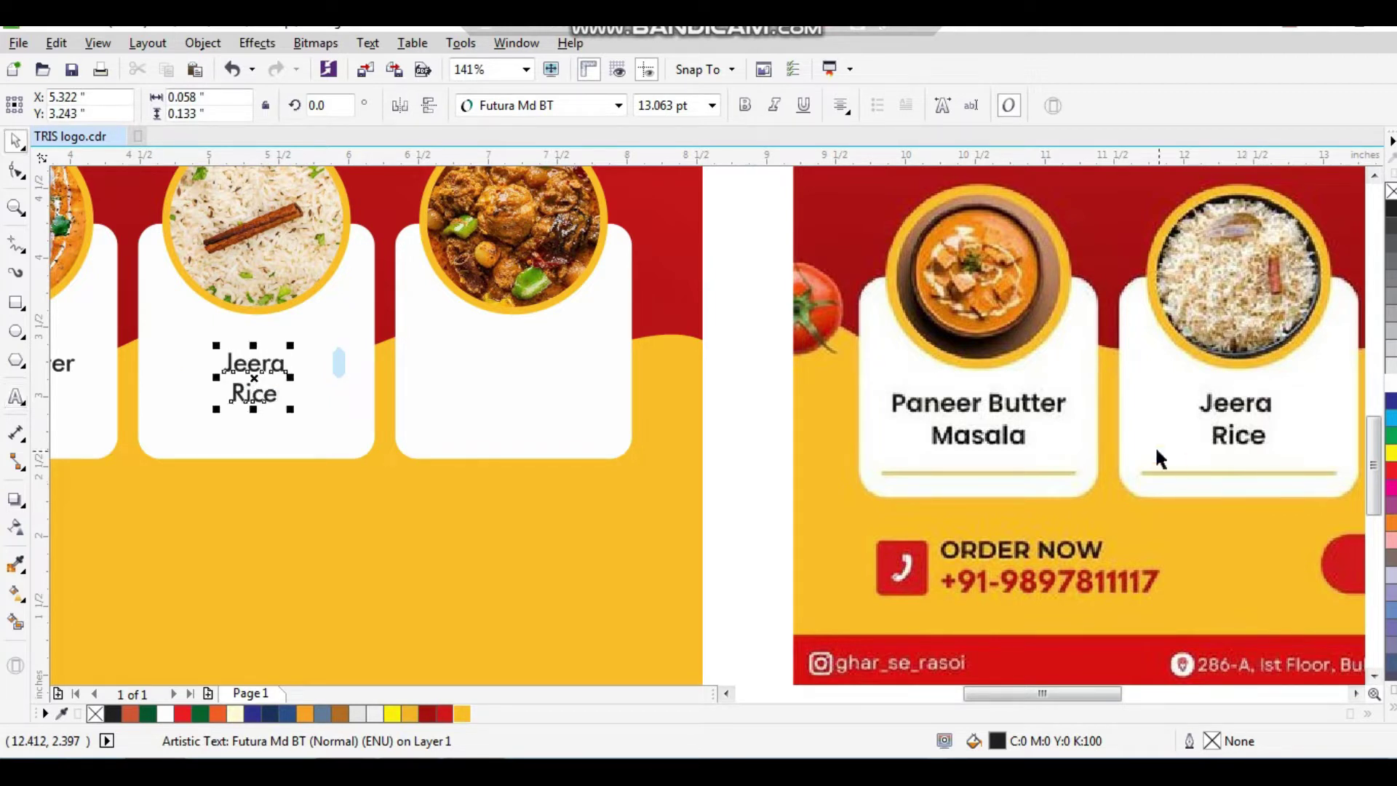
Step: Copy the "Jeera Rice" text to the third card and centre it horizontally on that card
drag(249, 378, 275, 397)
key(ctrl+z)
shift+click(418, 397)
key(c)
scroll(513, 452, down, 2)
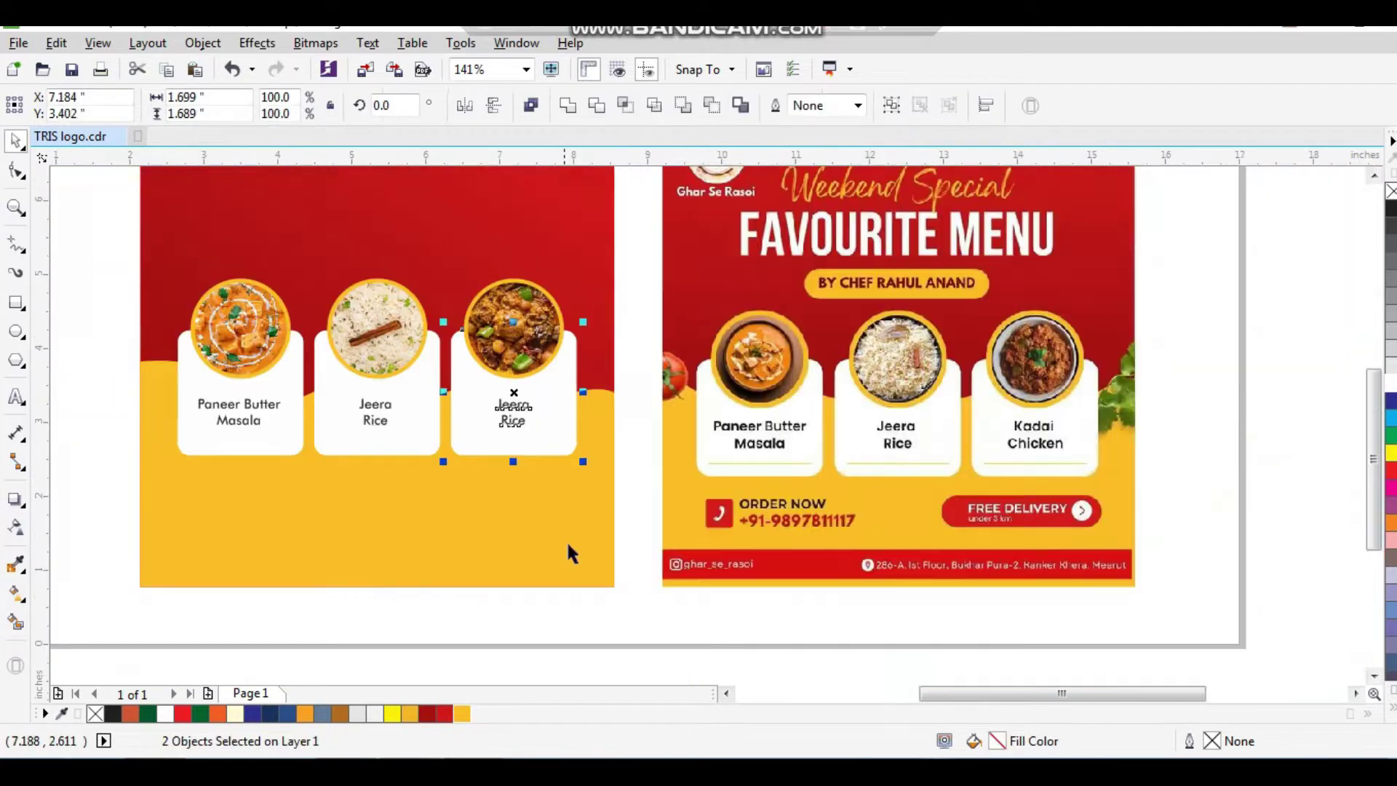
Step: Replace the third card's dish name with "Kadai Chicken" on two lines and centre it on the card
click(586, 600)
key(F2)
drag(421, 324, 1057, 521)
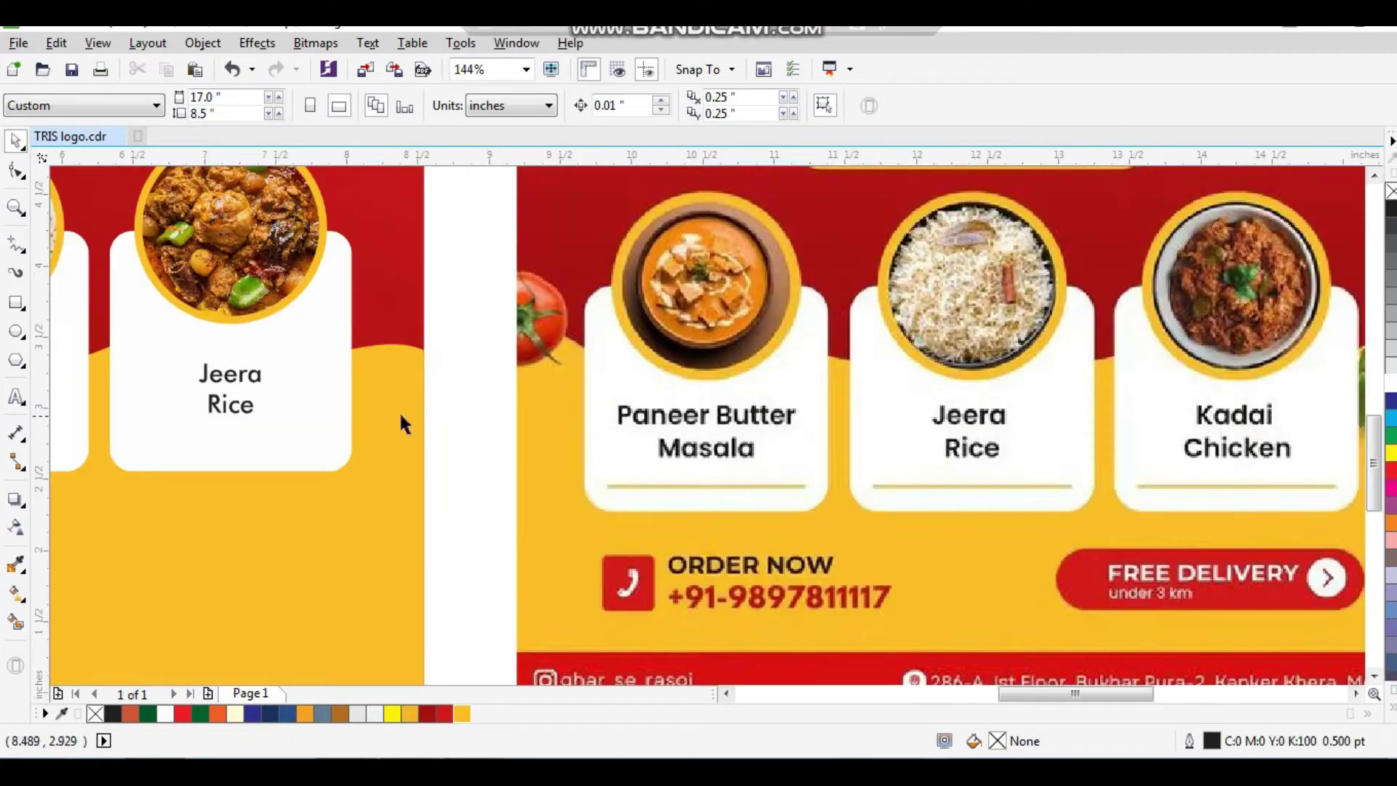
double_click(247, 416)
key(shift+Home)
key(shift+Up)
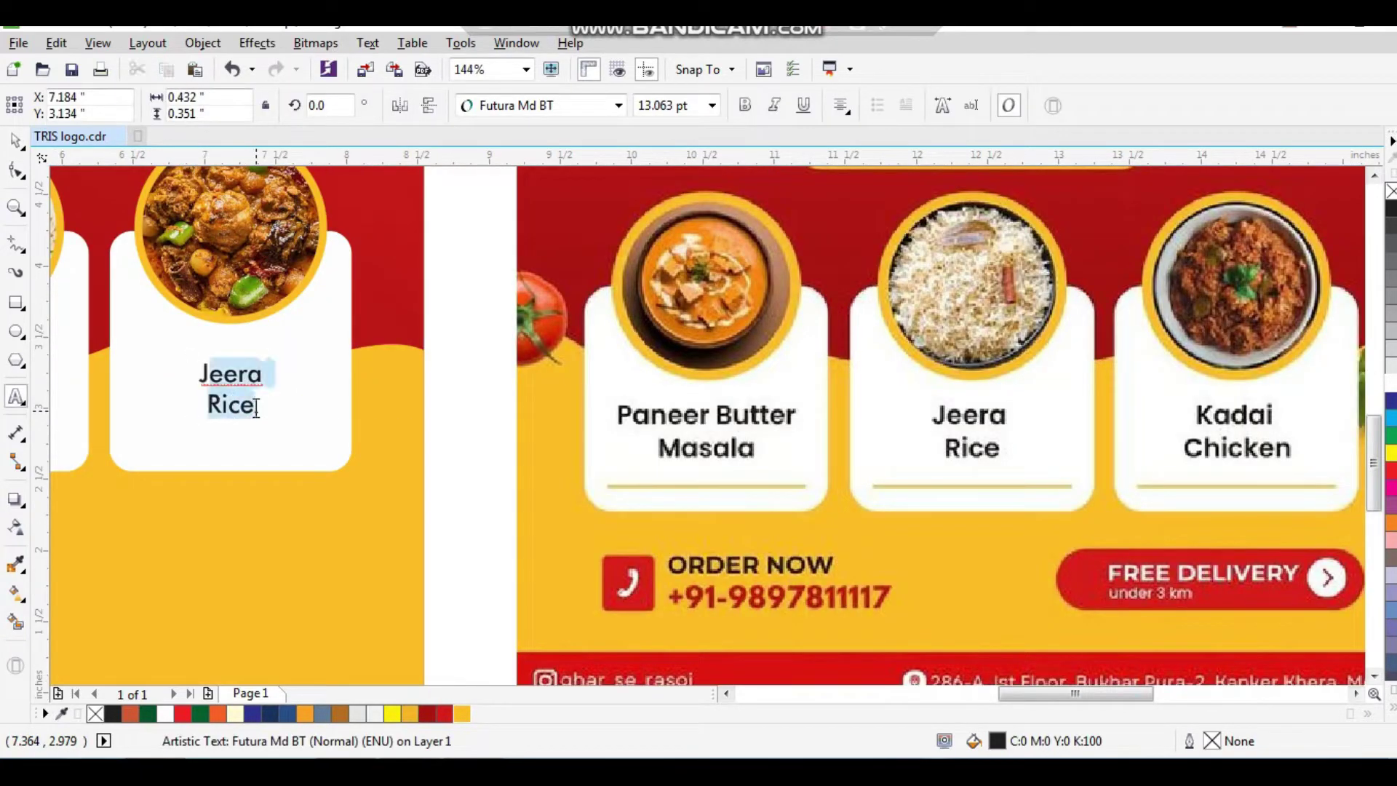
text(Kadai )
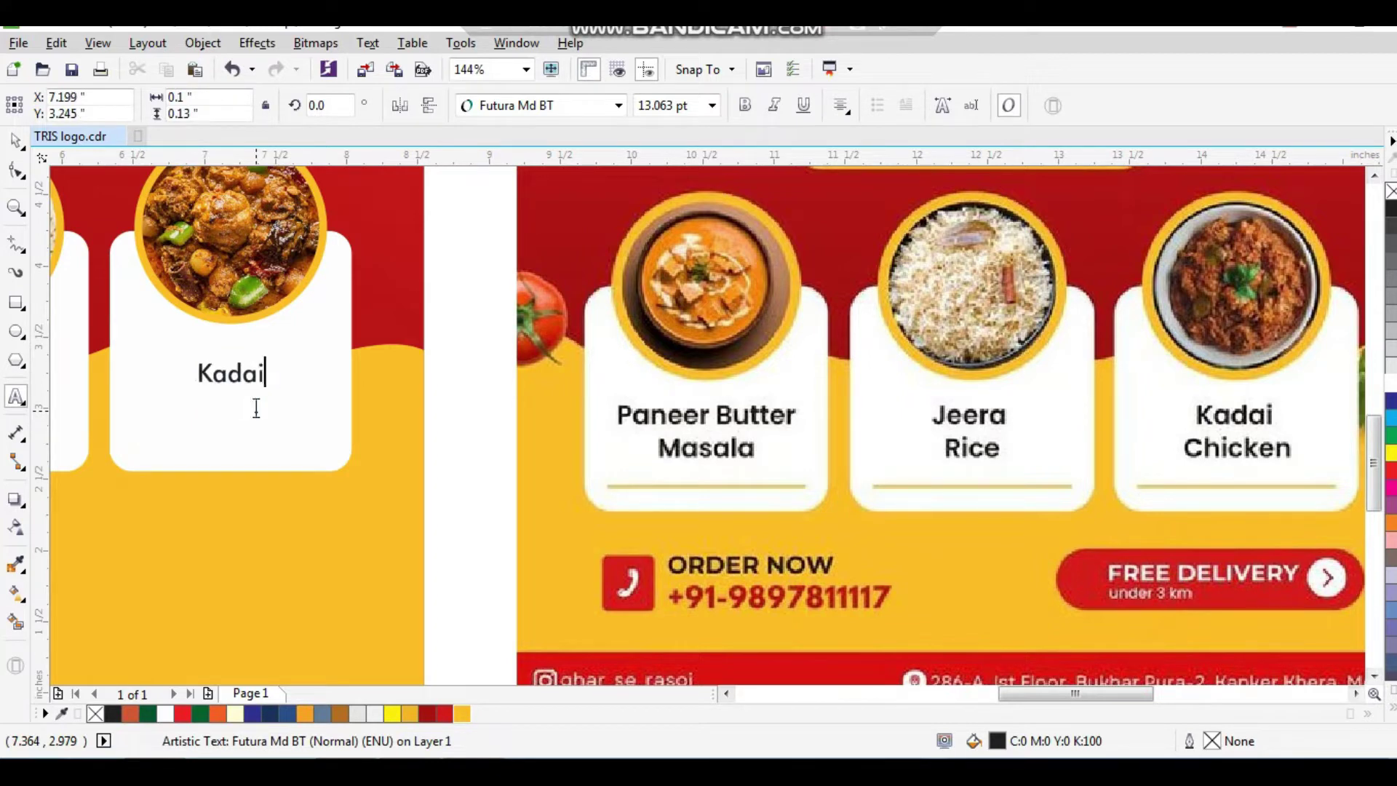
text(Chicken)
key(Escape)
scroll(391, 477, down, 3)
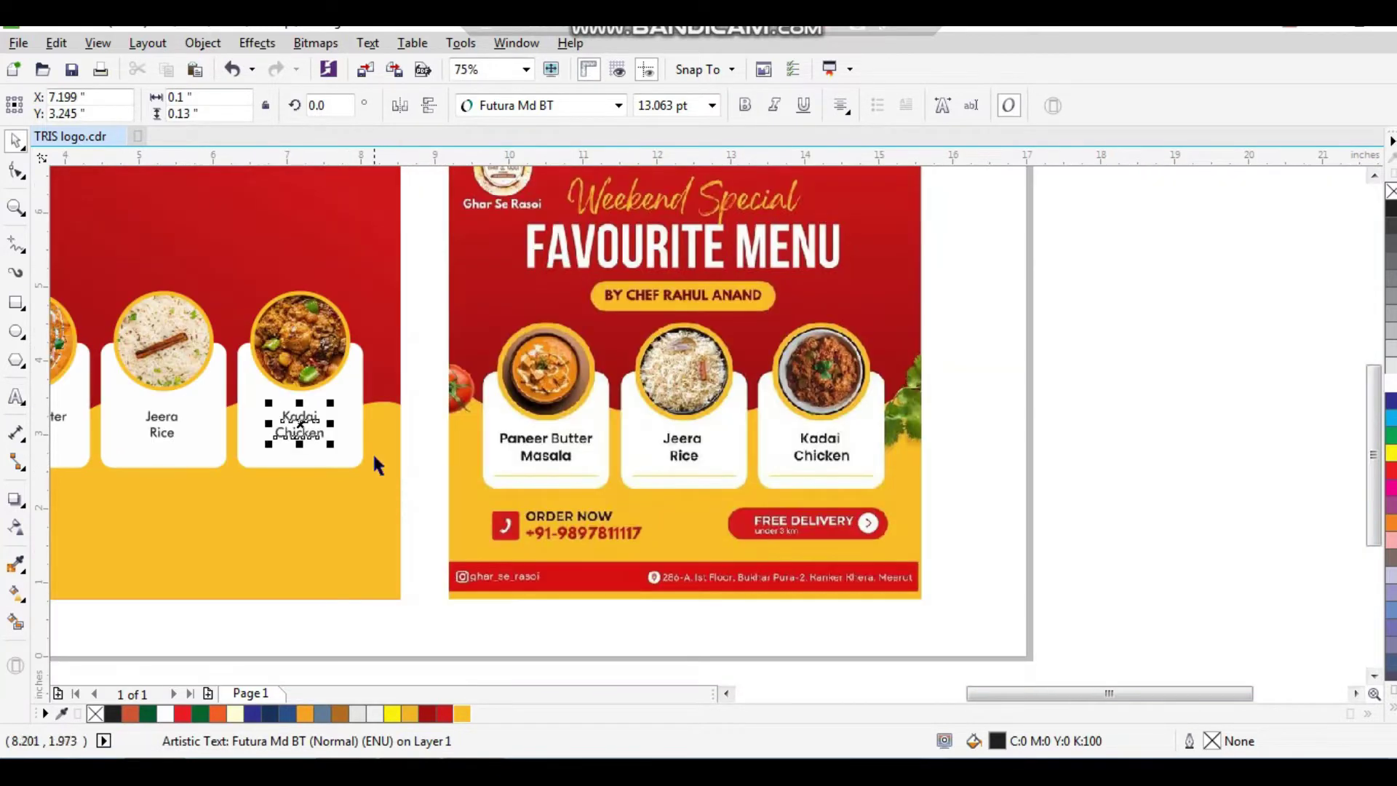
shift+click(340, 420)
scroll(412, 504, down, 3)
scroll(189, 451, up, 5)
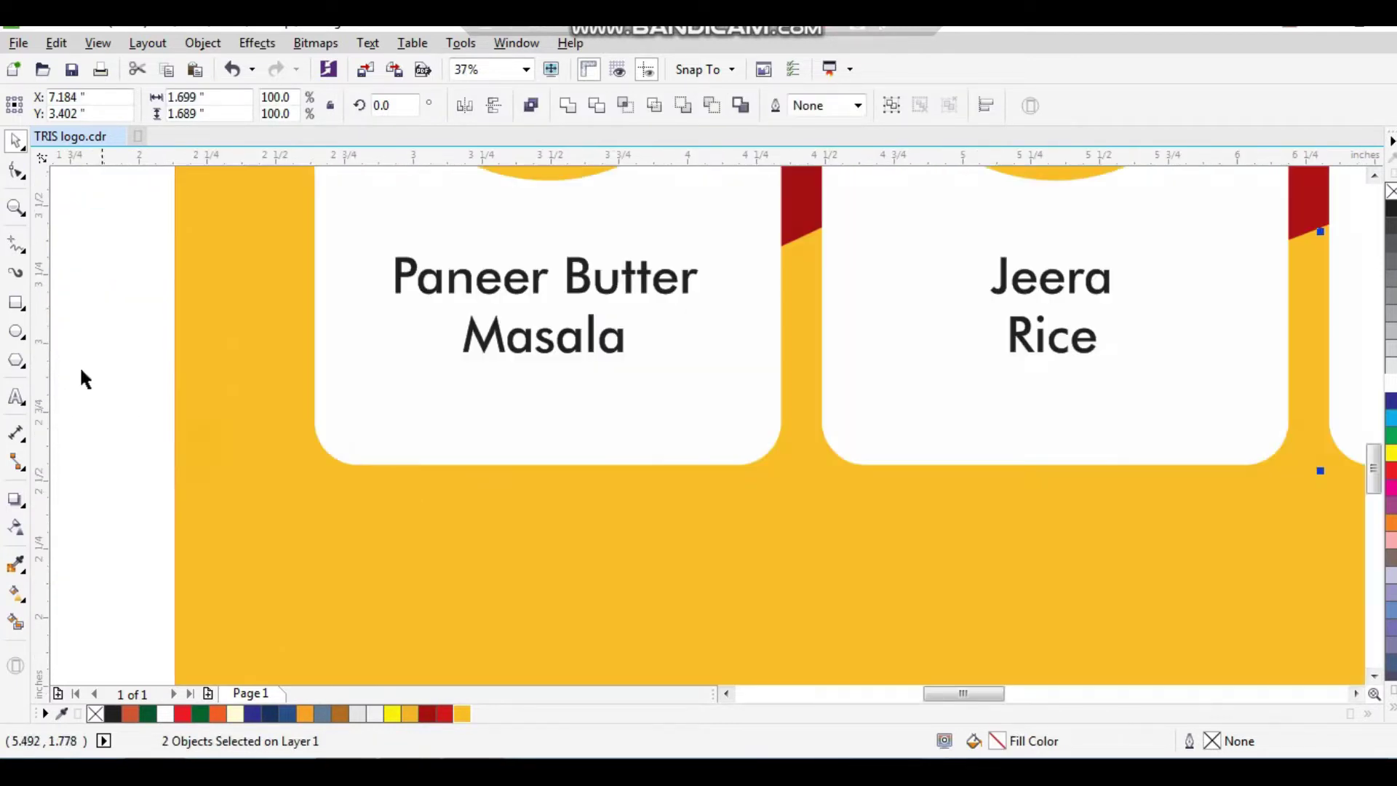
Step: Draw a horizontal line below the dish name on the first card, centred on the card, with a red outline
click(14, 247)
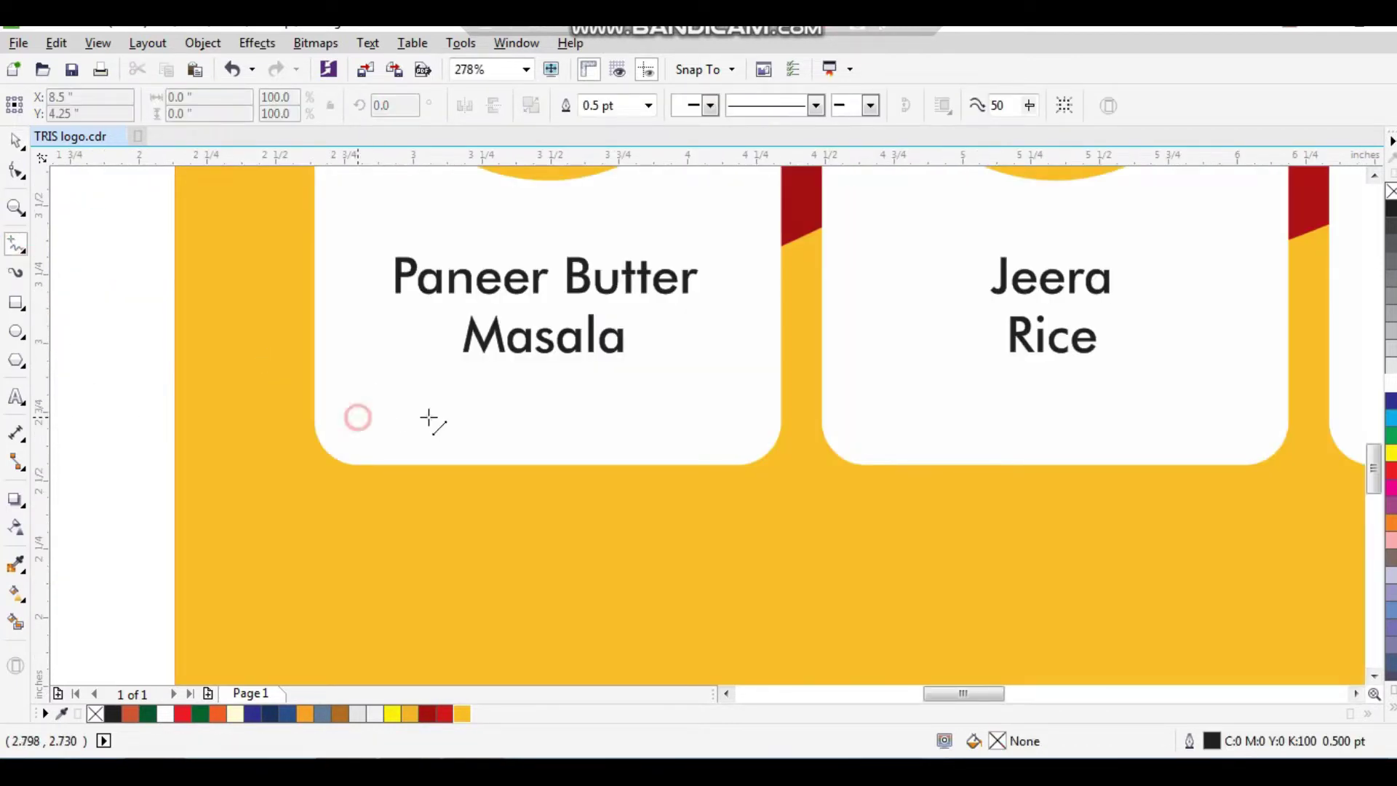
click(730, 417)
key(space)
drag(792, 347, 427, 513)
shift+click(679, 477)
key(c)
click(671, 571)
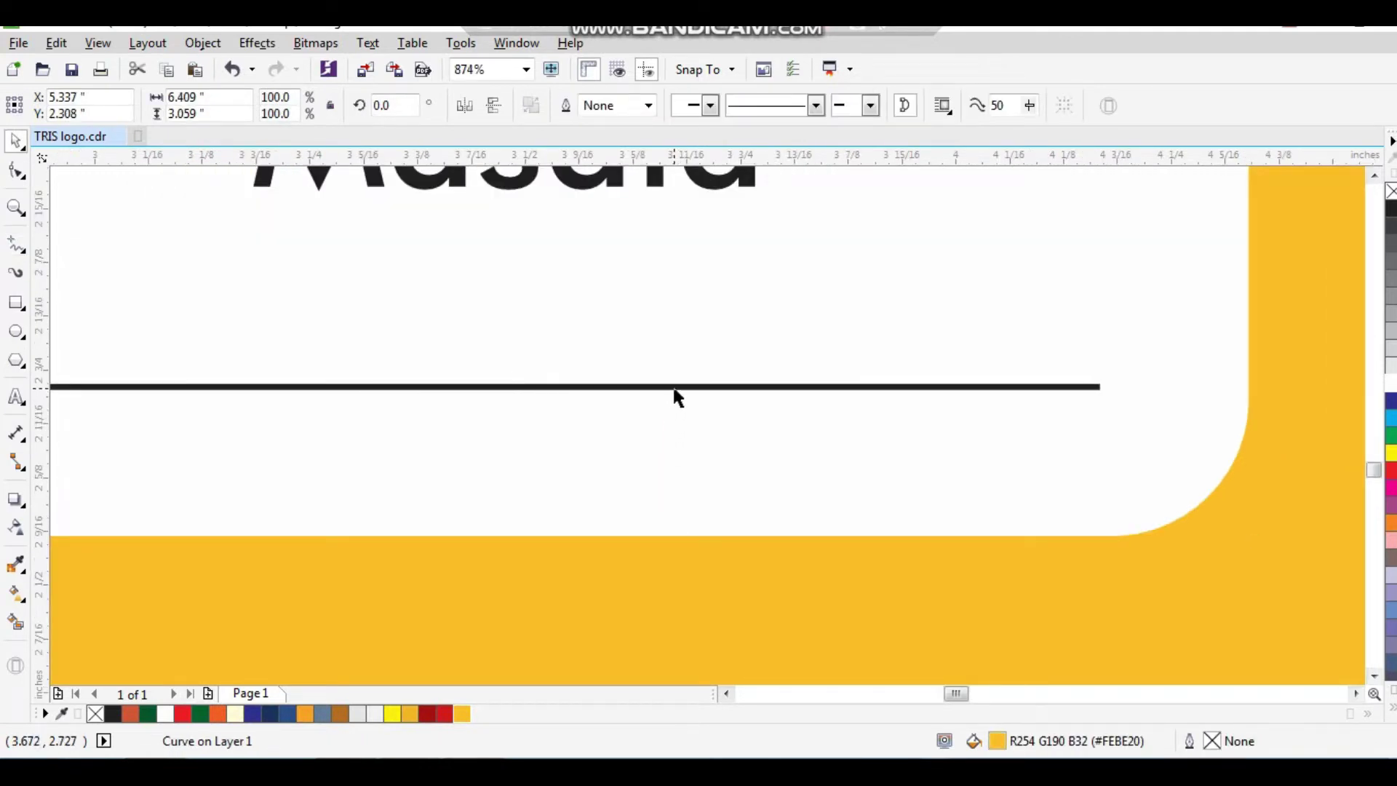
click(674, 388)
right_click(444, 714)
Step: Copy the red line to the second card and centre it below "Jeera Rice"
drag(492, 390, 533, 388)
scroll(616, 414, down, 2)
key(F2)
drag(615, 315, 1017, 541)
shift+click(928, 403)
key(c)
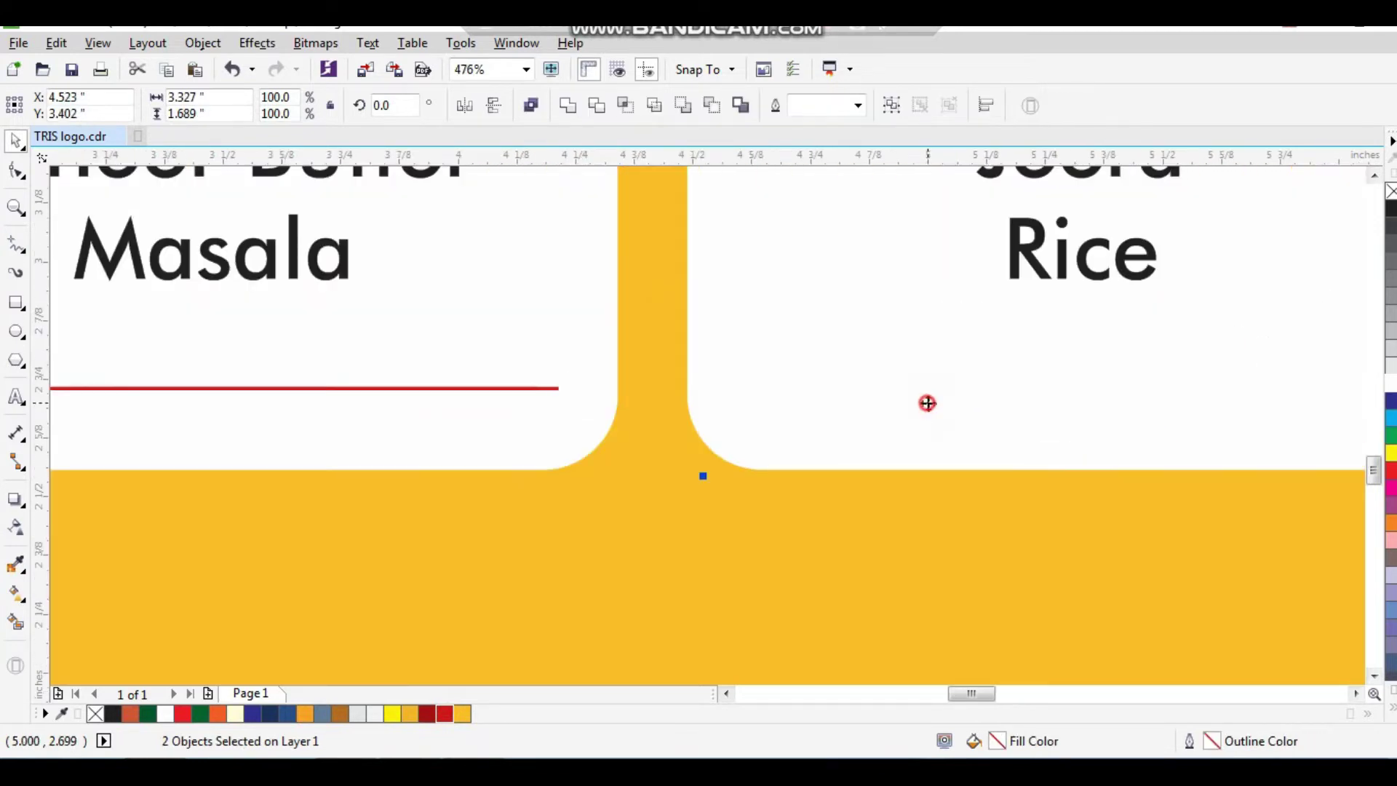
Step: Copy the red line to the third card and centre it below "Kadai Chicken"
scroll(814, 483, down, 2)
key(F2)
drag(818, 380, 1040, 560)
click(890, 556)
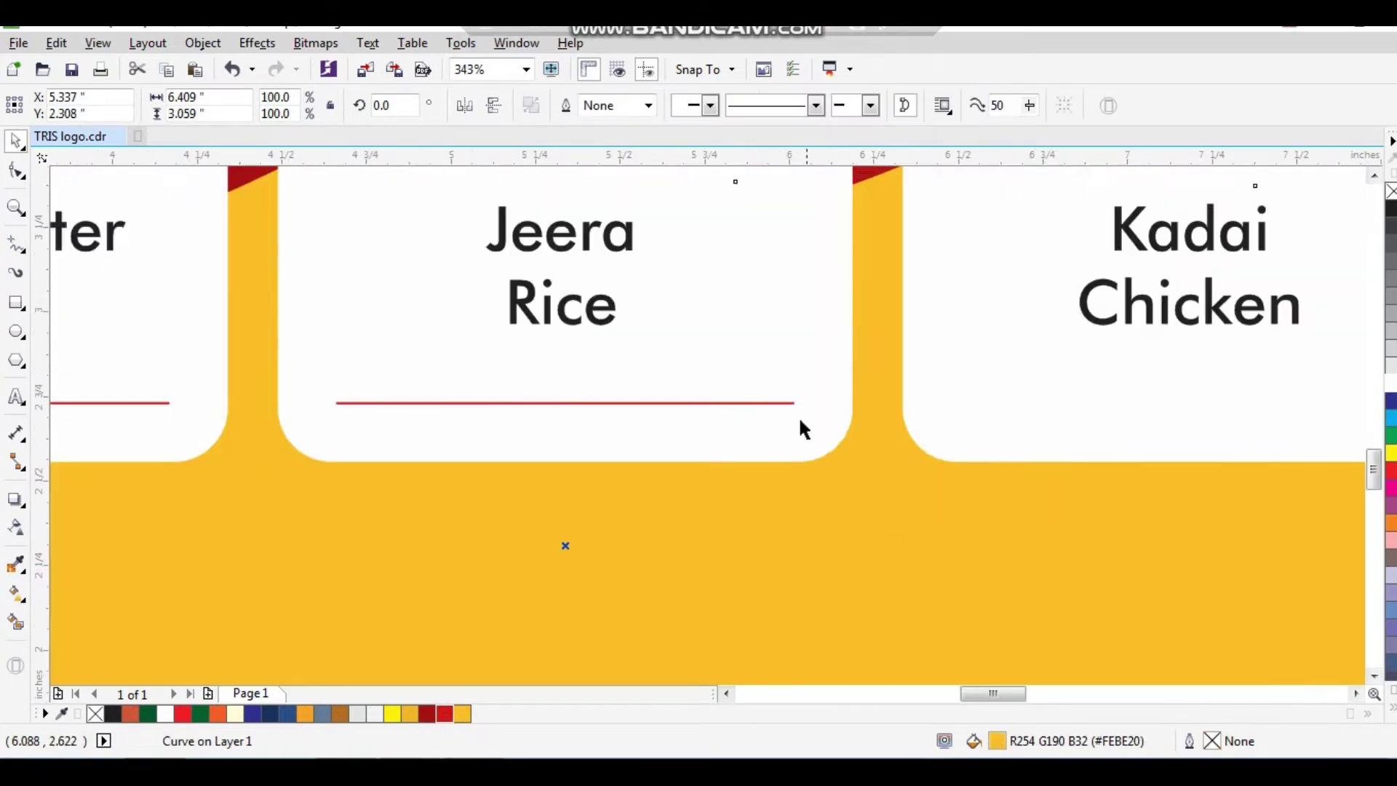
drag(792, 403, 948, 402)
right_click(948, 402)
shift+click(939, 415)
key(c)
scroll(754, 473, down, 2)
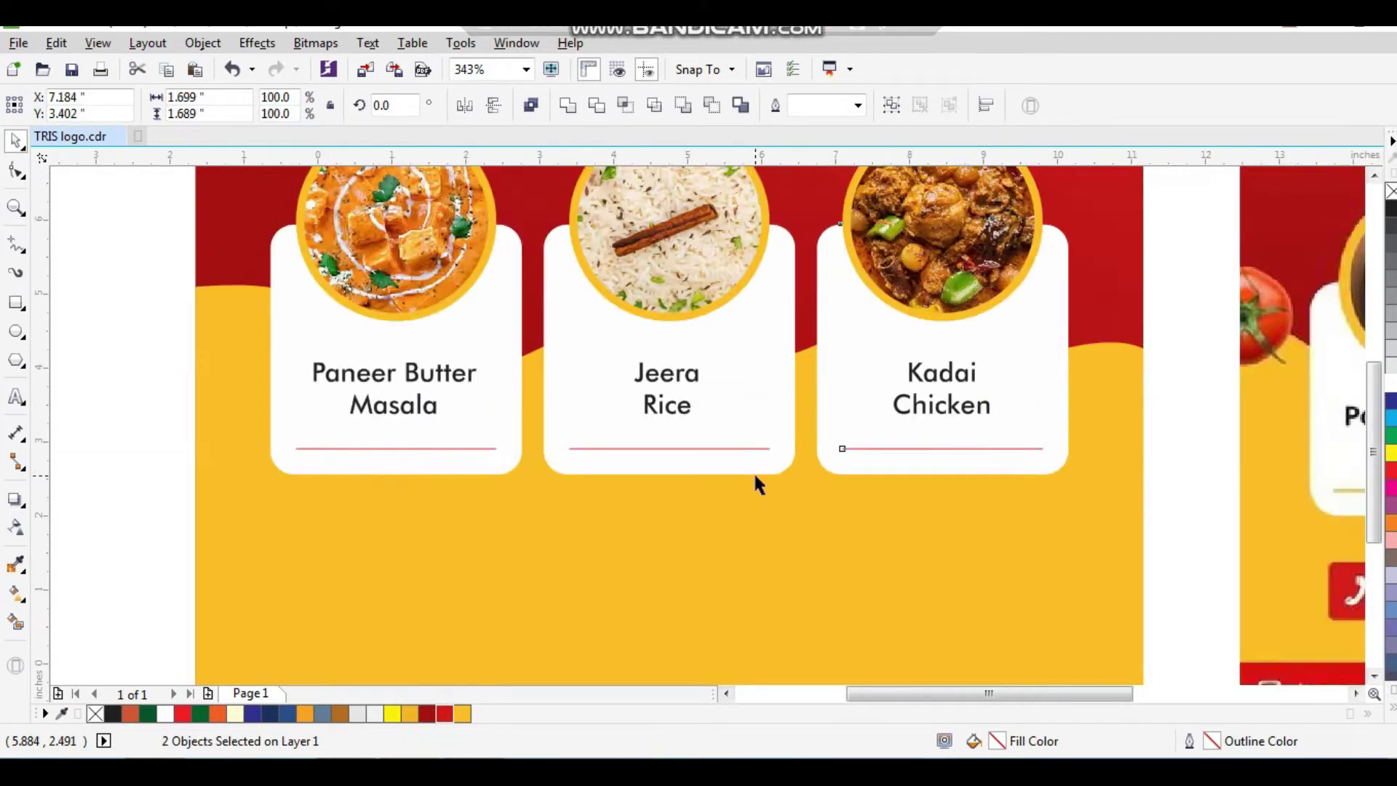
scroll(754, 473, down, 1)
click(434, 380)
Step: Copy the "Kadai Chicken" text onto the red area above the cards and replace its wording with "favourite menu"
scroll(553, 397, down, 1)
key(F2)
drag(489, 243, 1013, 552)
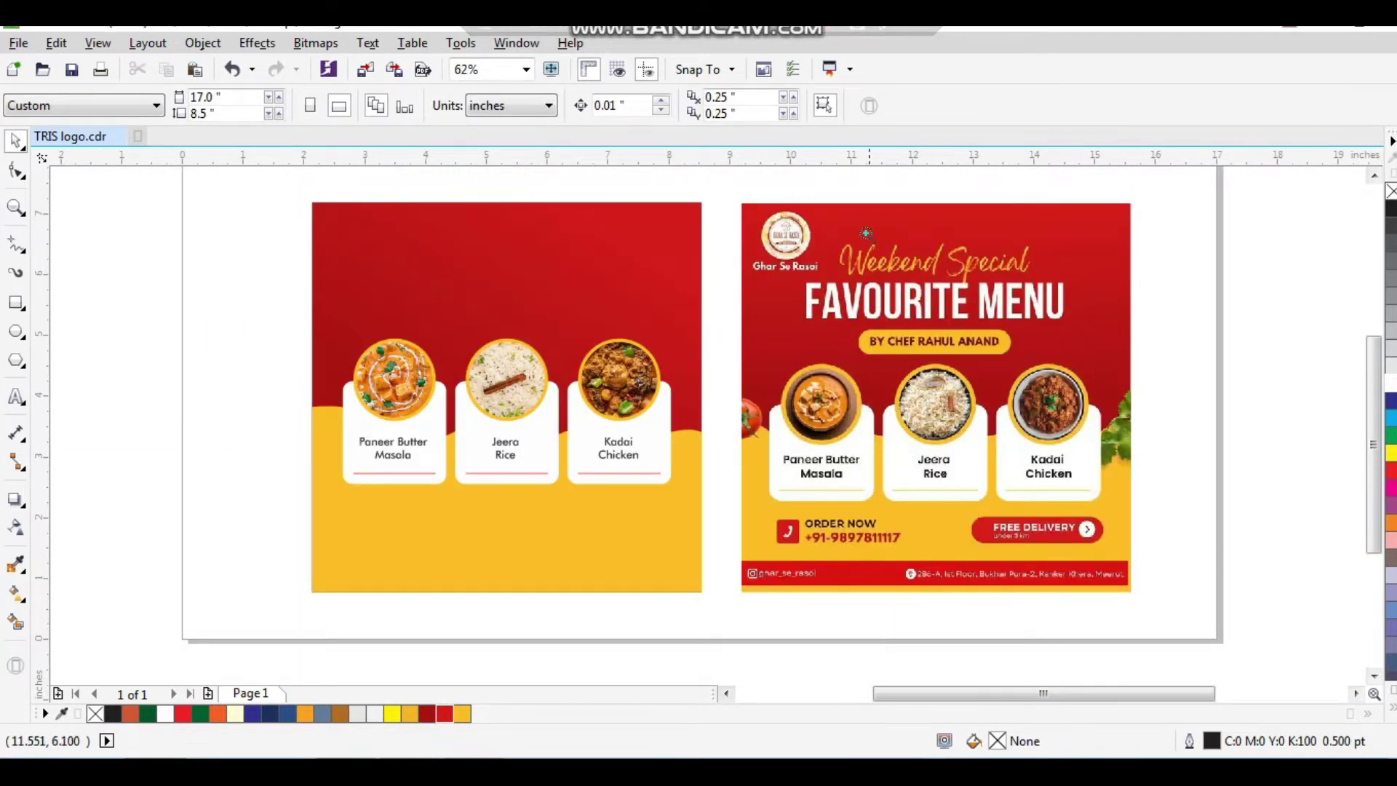
drag(1113, 186, 354, 569)
drag(579, 537, 456, 312)
right_click(456, 312)
key(F8)
key(shift+Home)
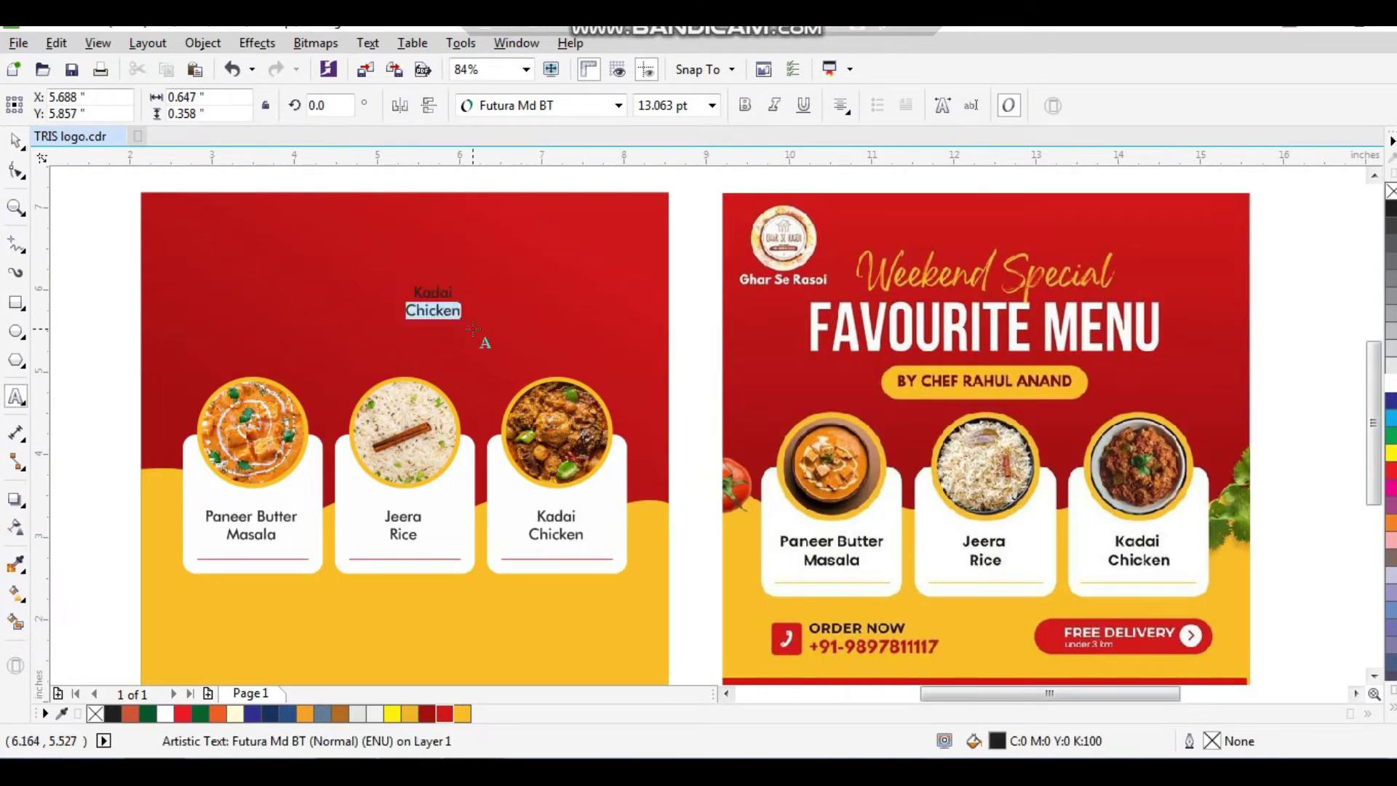
text(favourite me)
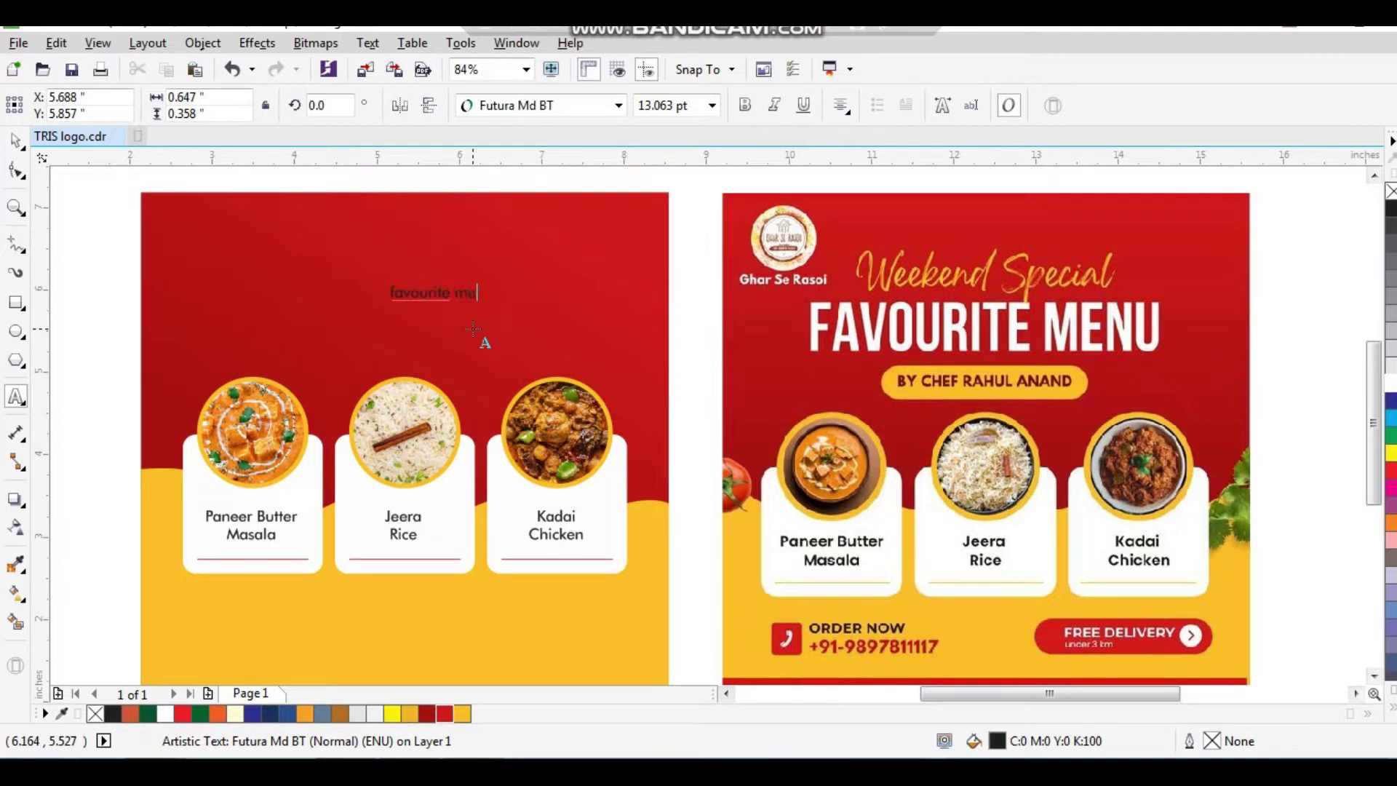
key(ctrl+space)
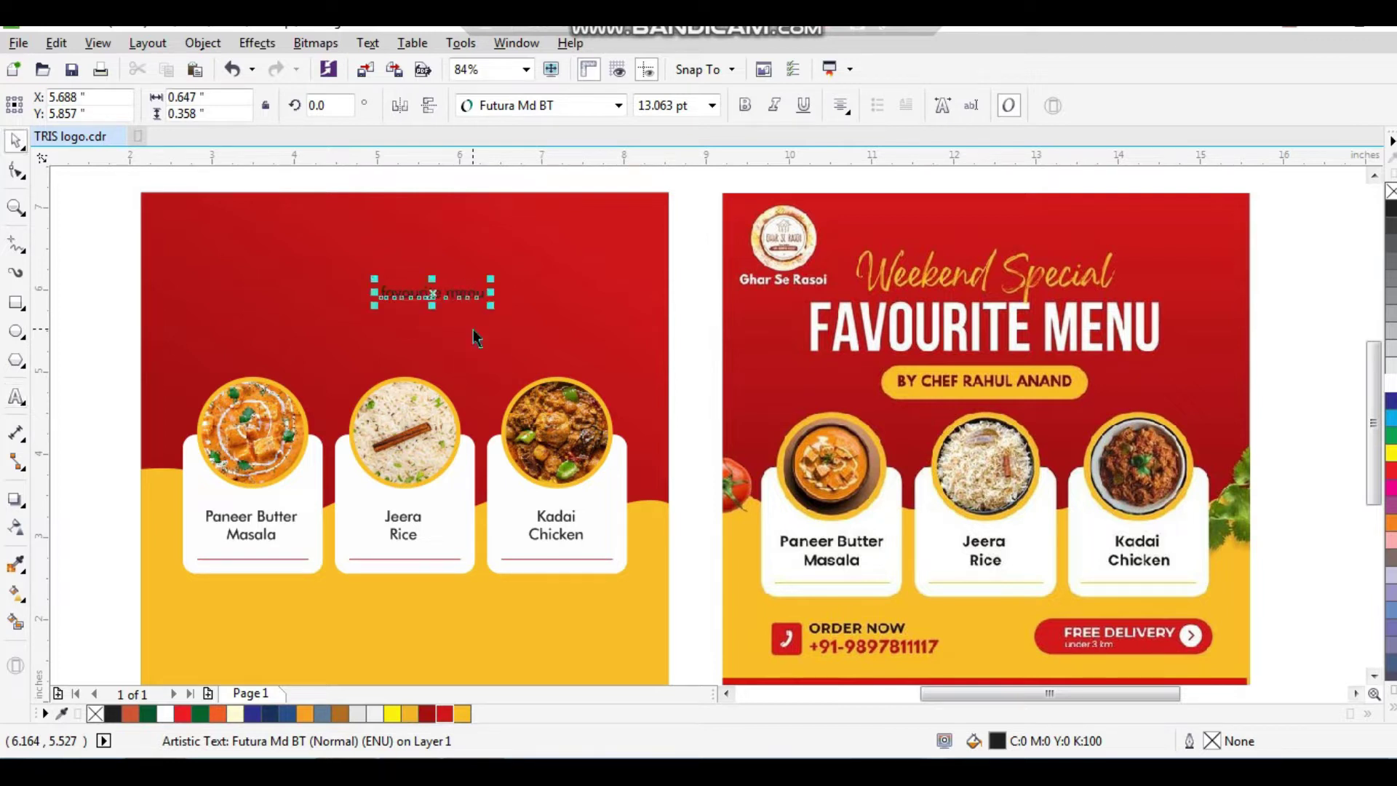
Step: Change the case of the "favourite menu" heading to UPPERCASE
click(368, 43)
click(463, 536)
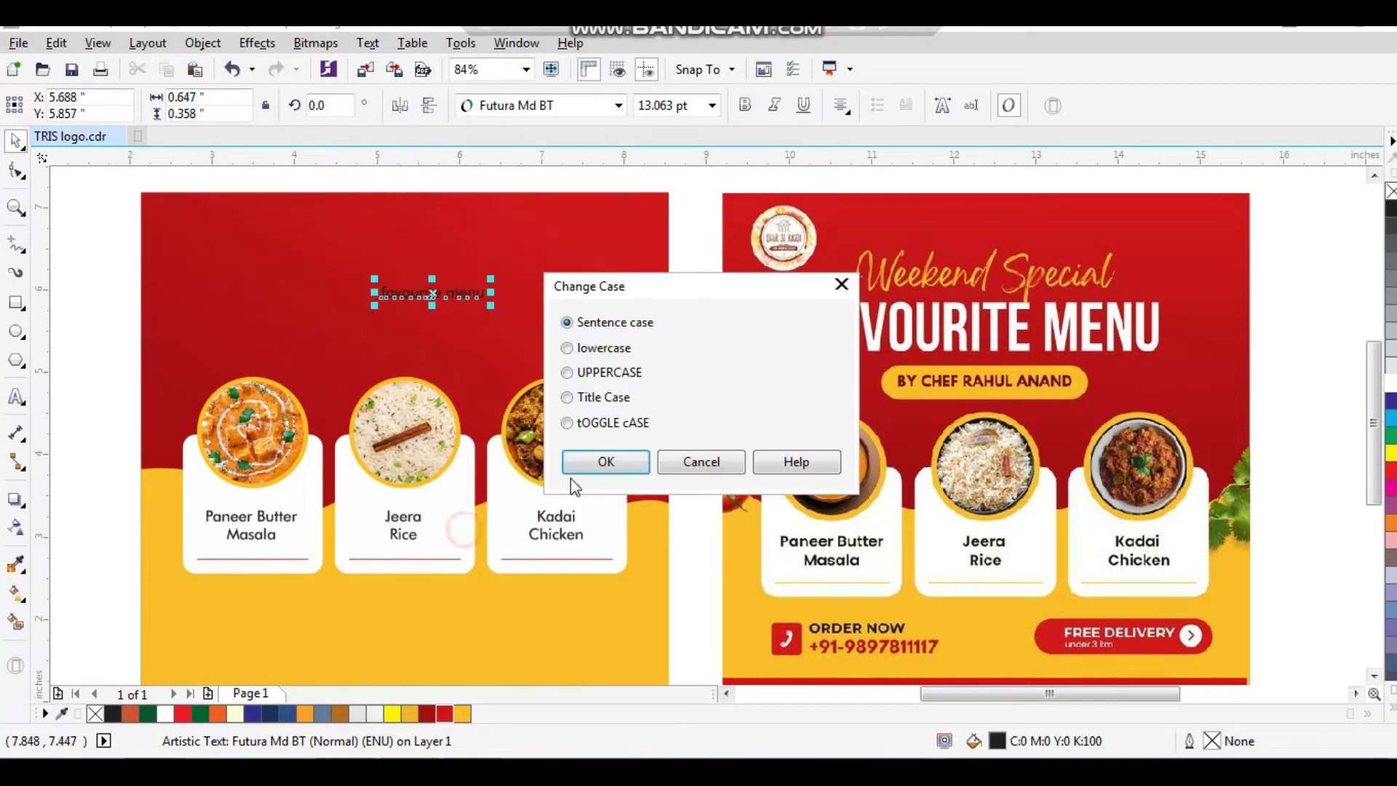
click(609, 462)
Step: Enlarge the "FAVOURITE MENU" heading to about 46 pt and centre it horizontally on the poster
drag(507, 311, 664, 394)
shift+click(634, 372)
key(c)
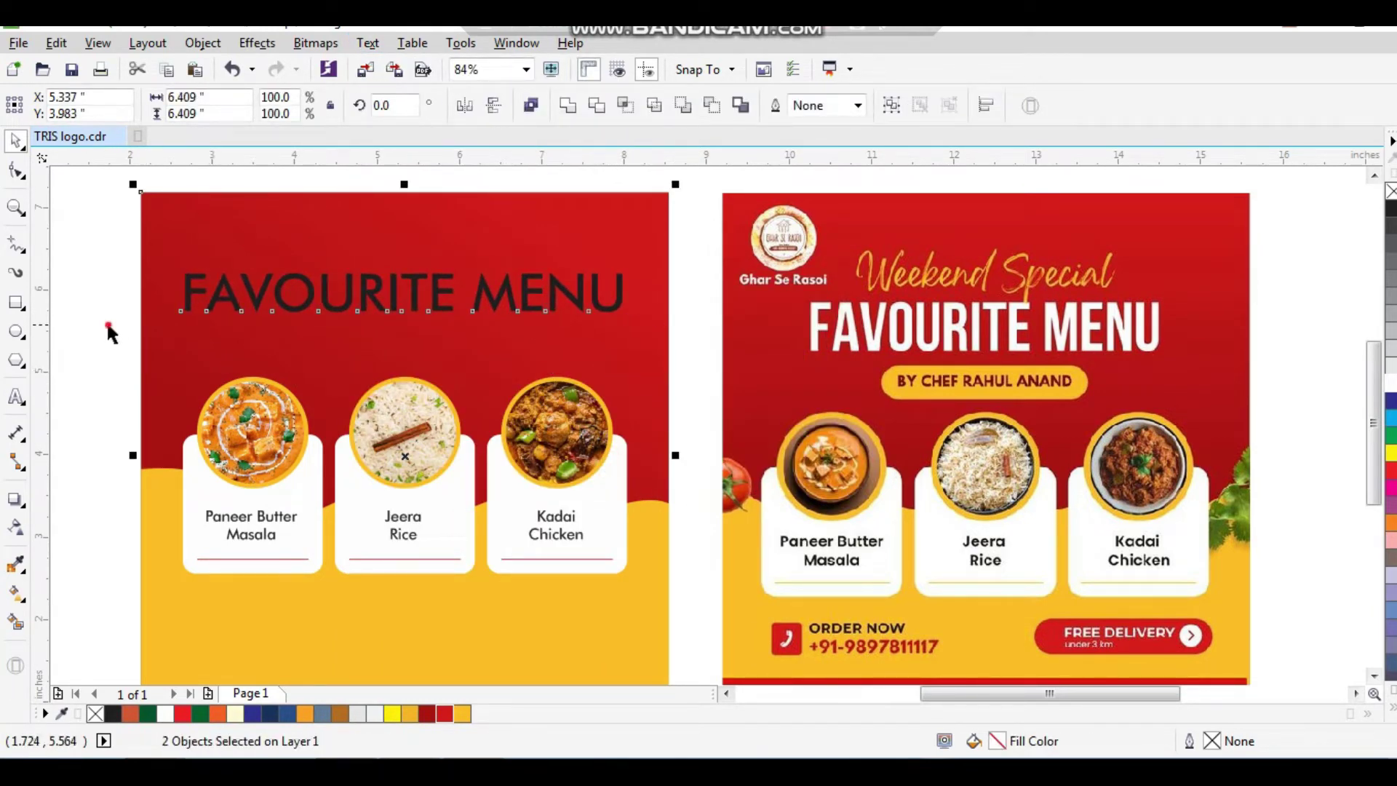
click(108, 326)
Step: Reduce the heading to about 40.9 pt above the dish photos and fill it with white
drag(541, 306, 542, 335)
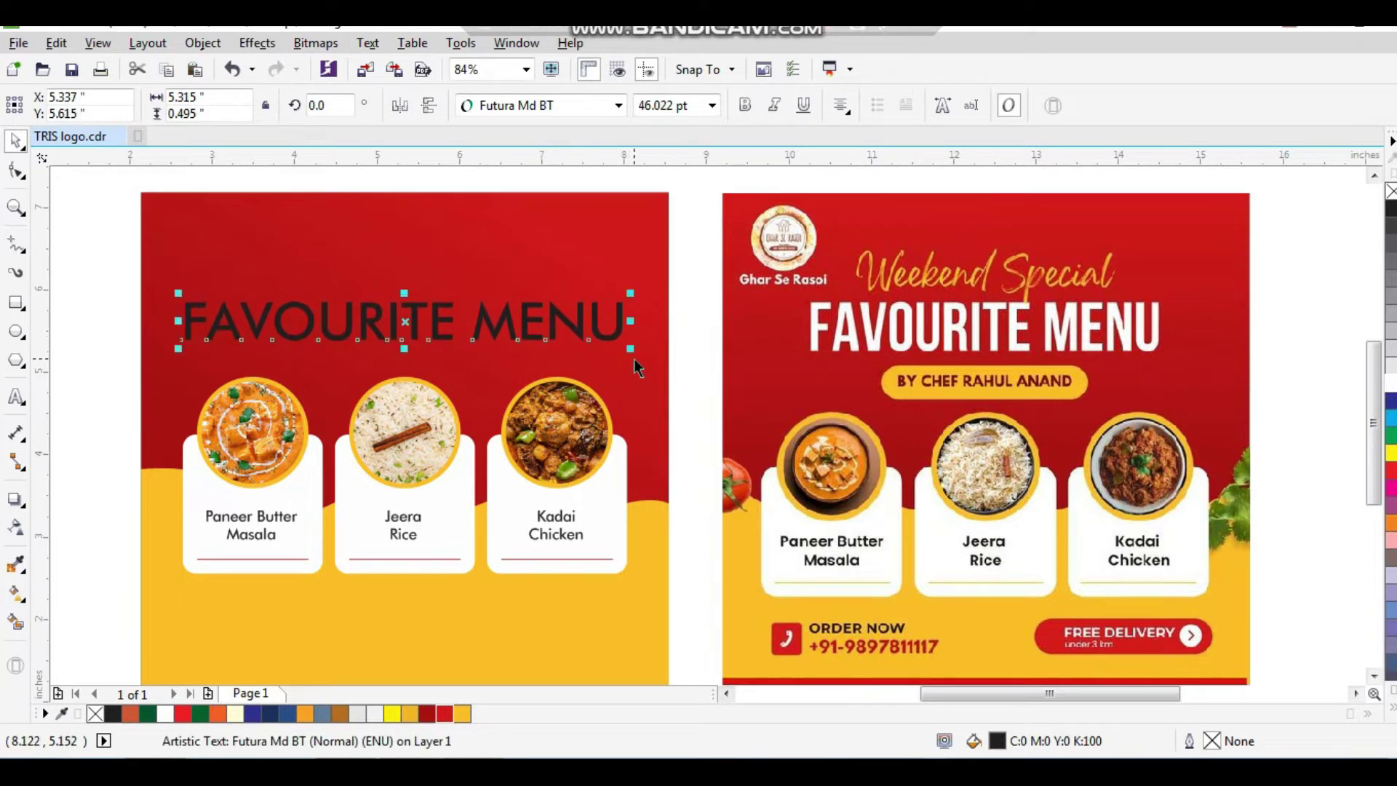
drag(630, 348, 606, 353)
drag(588, 337, 588, 316)
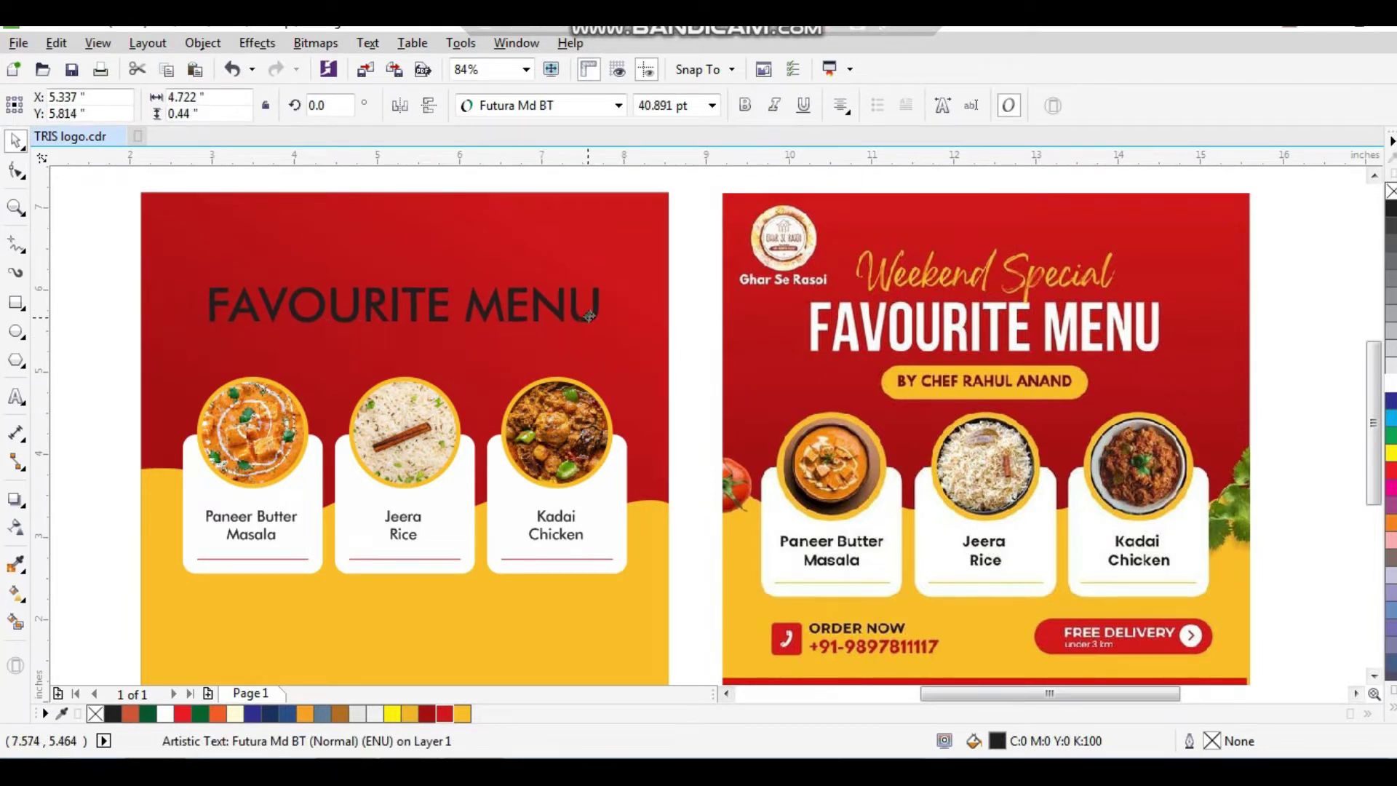
click(1388, 395)
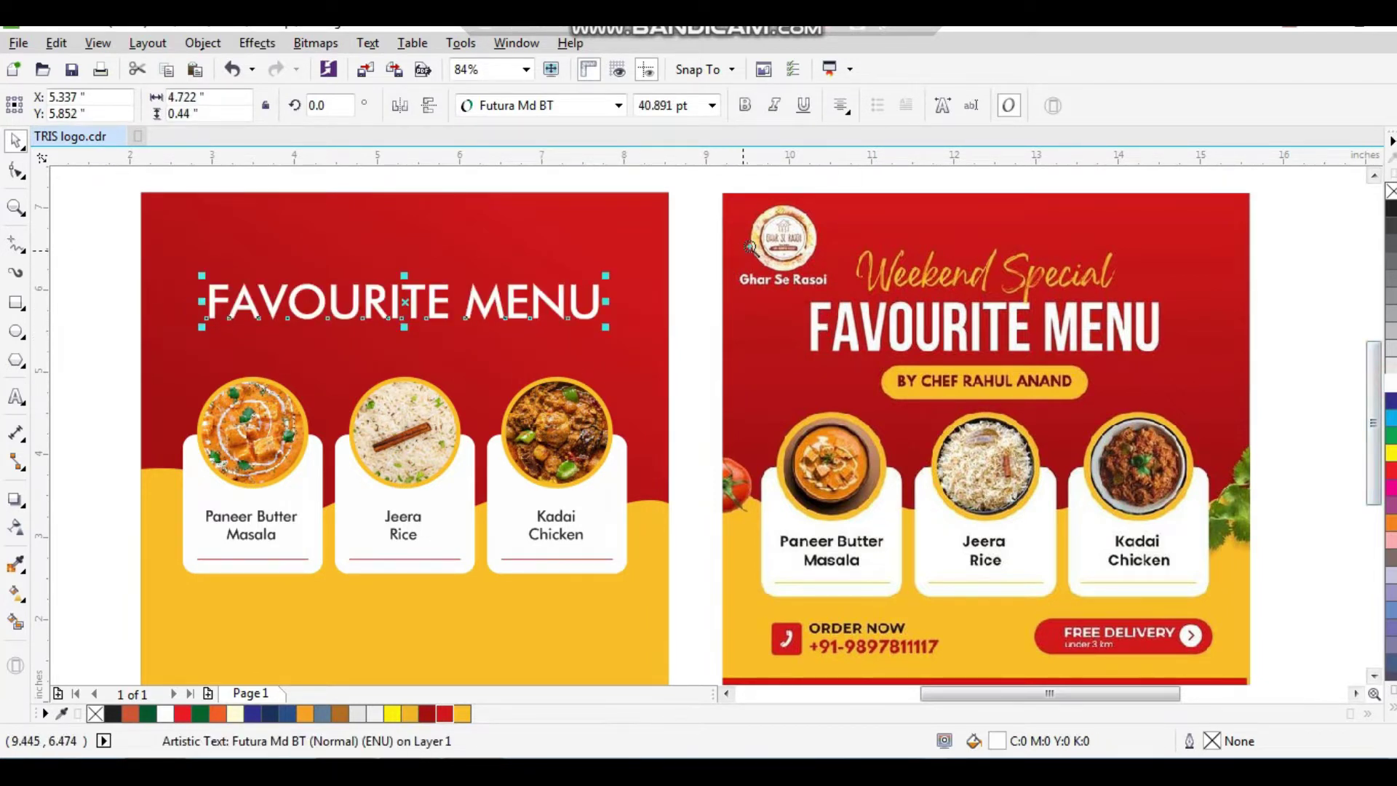
Step: Set the heading's font to Clarendon Blk BT and scale it down to about 34.6 pt
drag(532, 326, 161, 485)
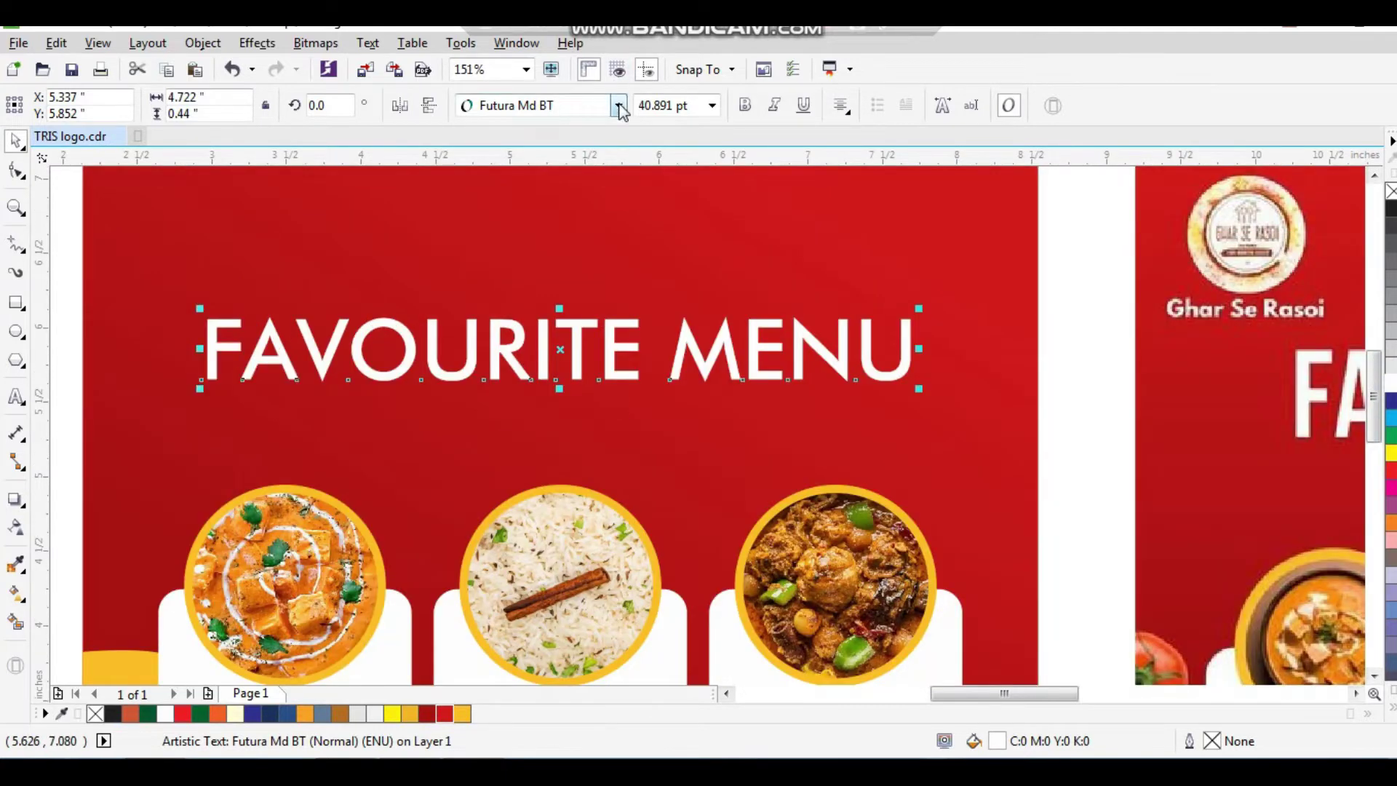
click(620, 105)
mouse_move(619, 174)
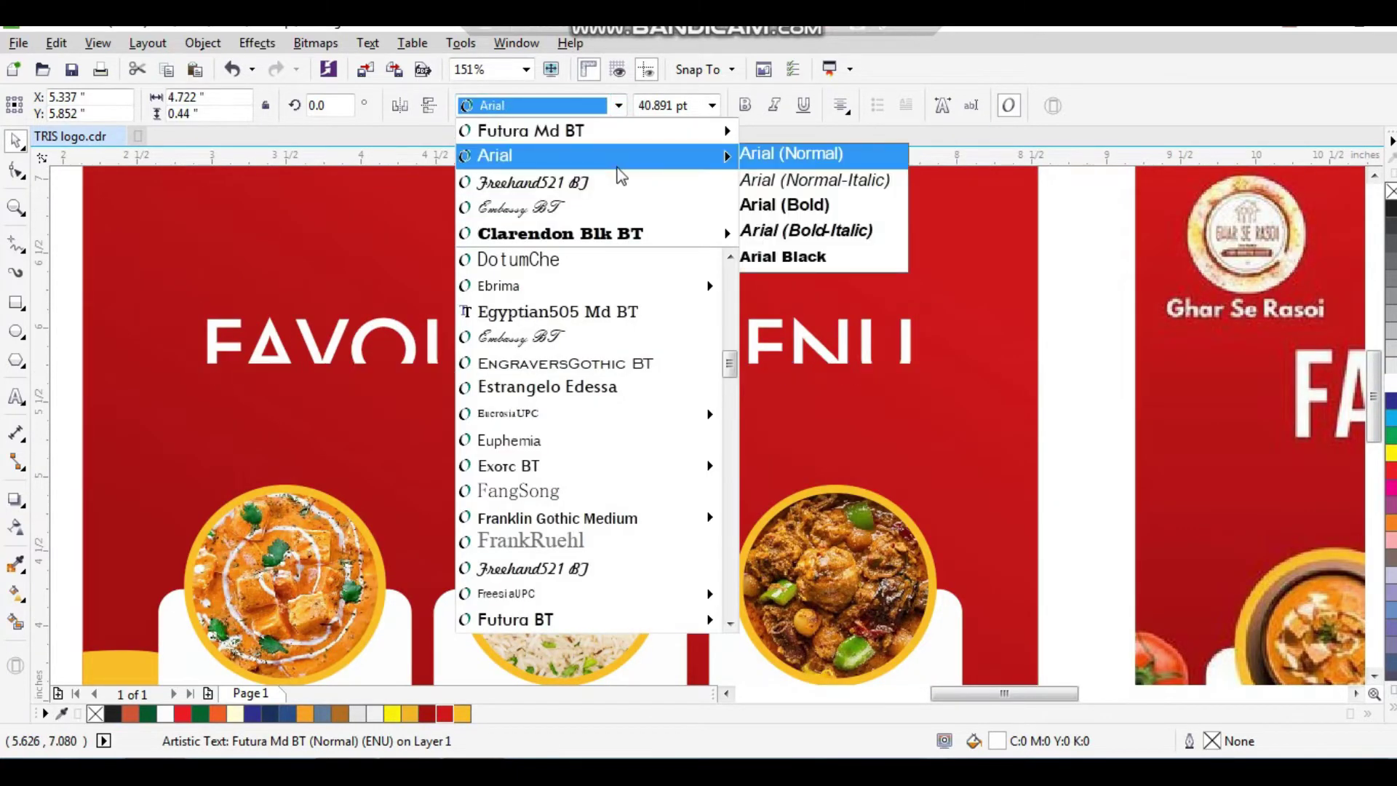
click(624, 234)
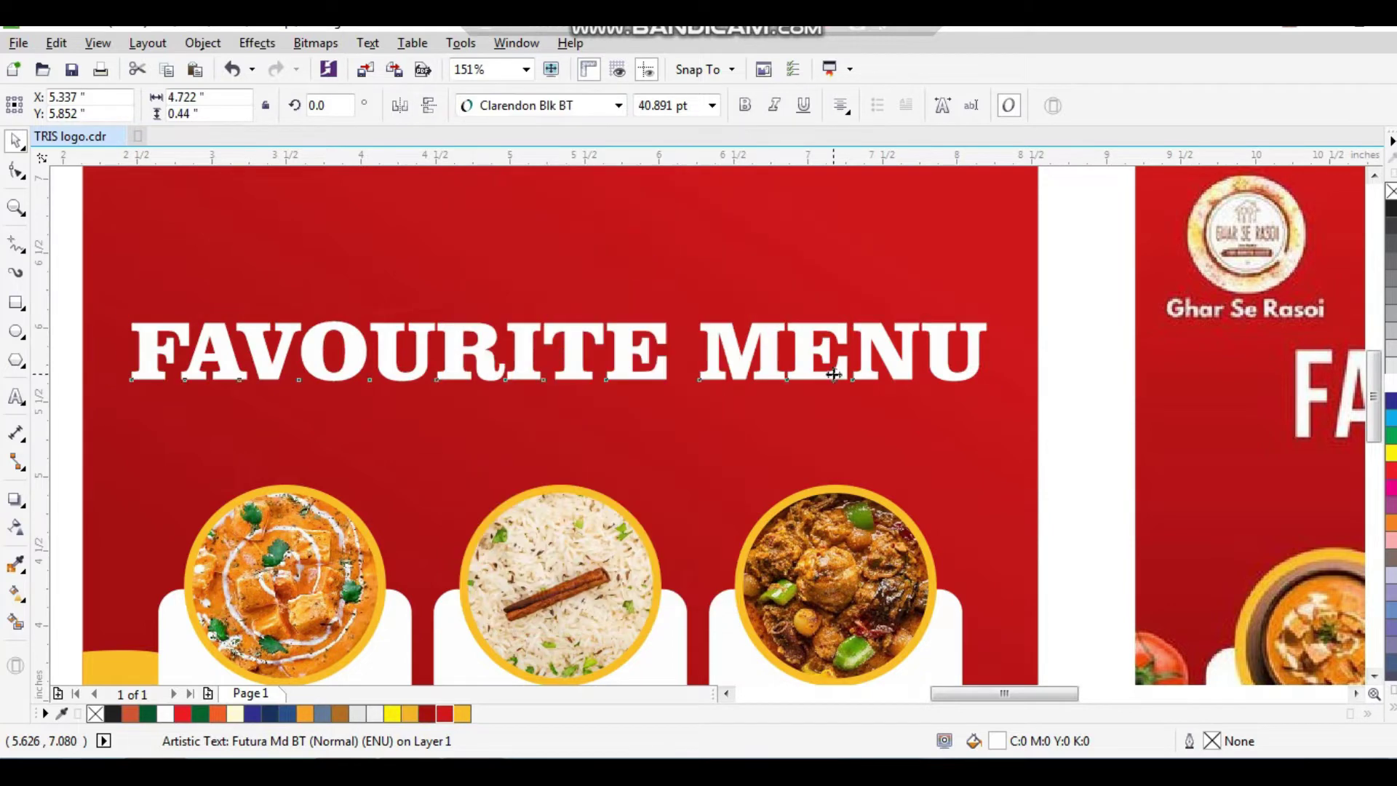
drag(992, 393, 896, 298)
Step: Duplicate the "FAVOURITE MENU" heading directly above itself and change the copy's text to "Weekend Special"
right_click(897, 298)
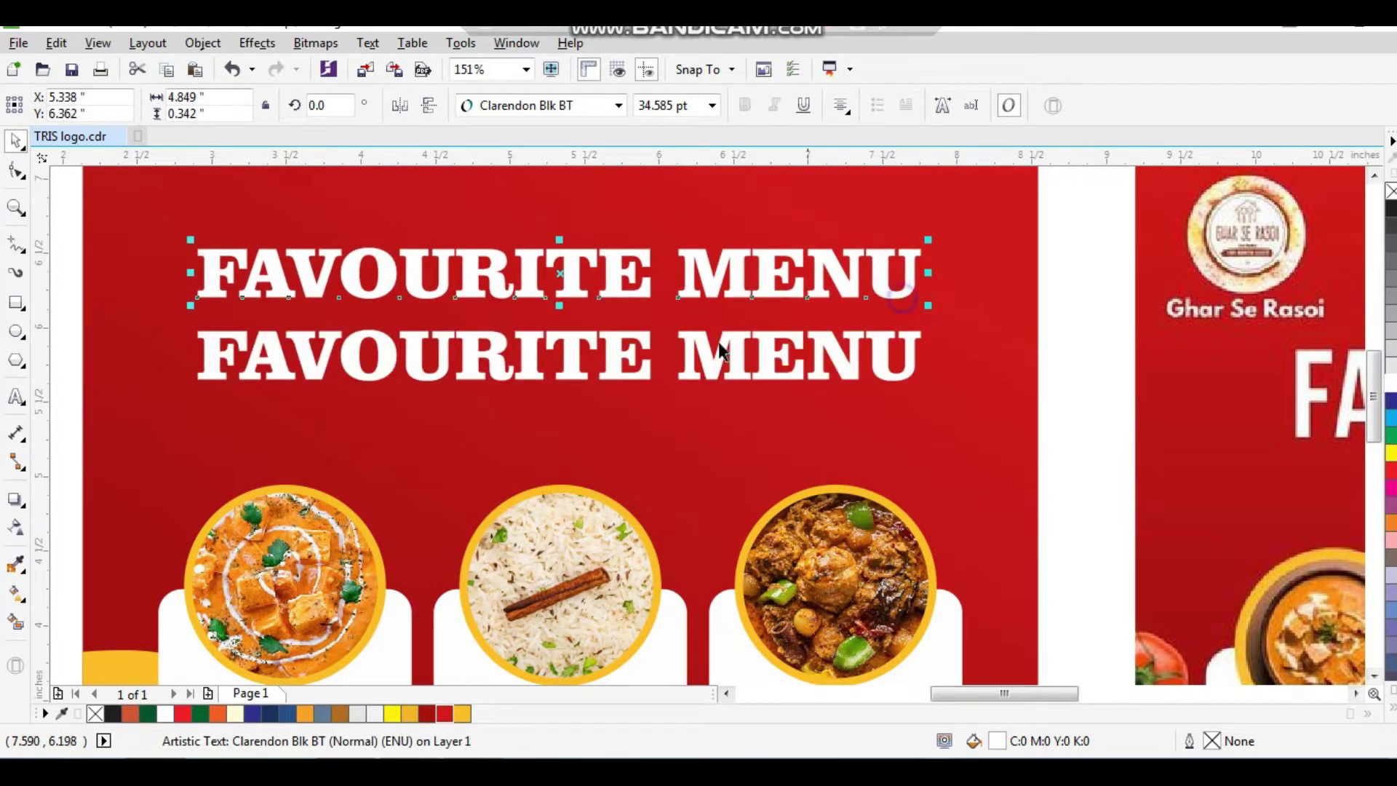
scroll(647, 336, down, 1)
drag(845, 382, 1260, 519)
key(F8)
key(ctrl+a)
text(We)
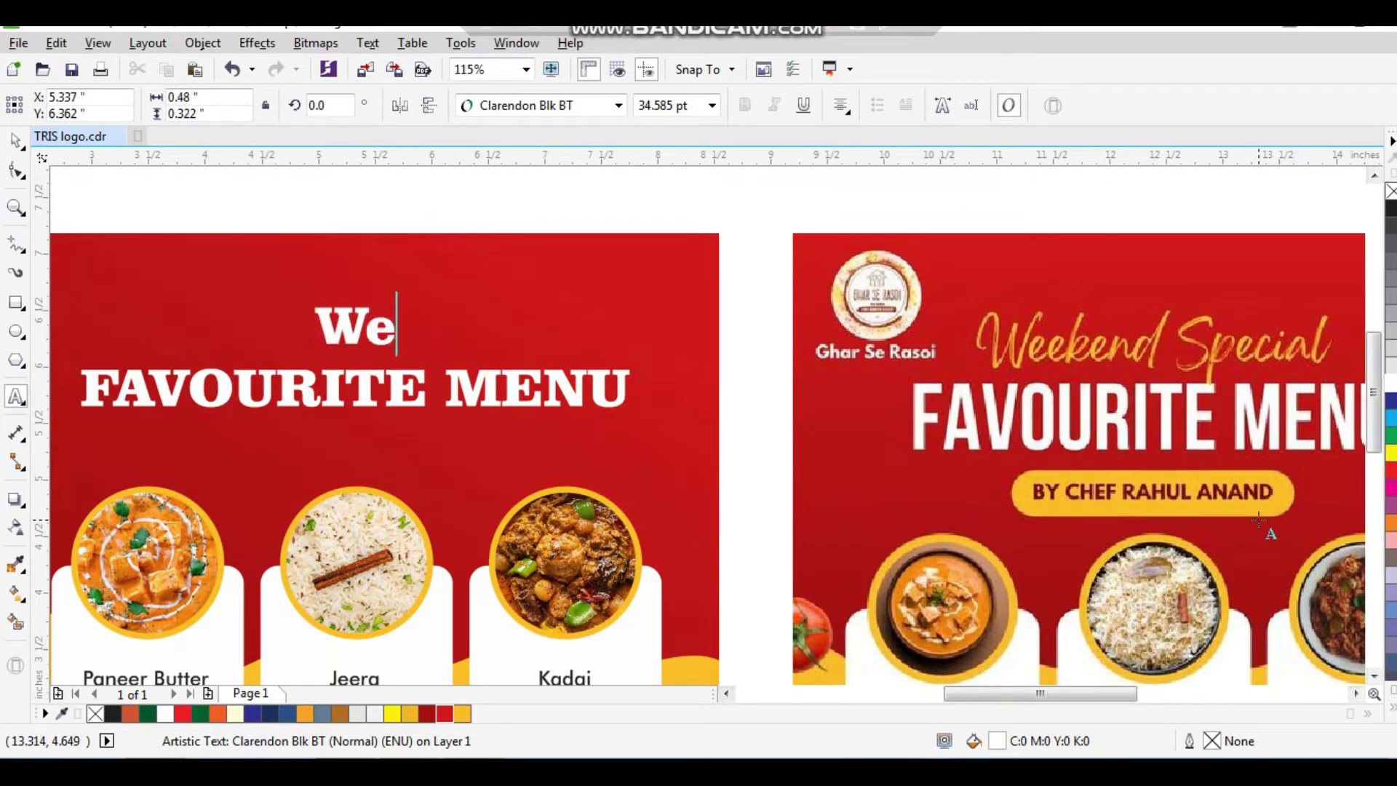
text(ekend Spei)
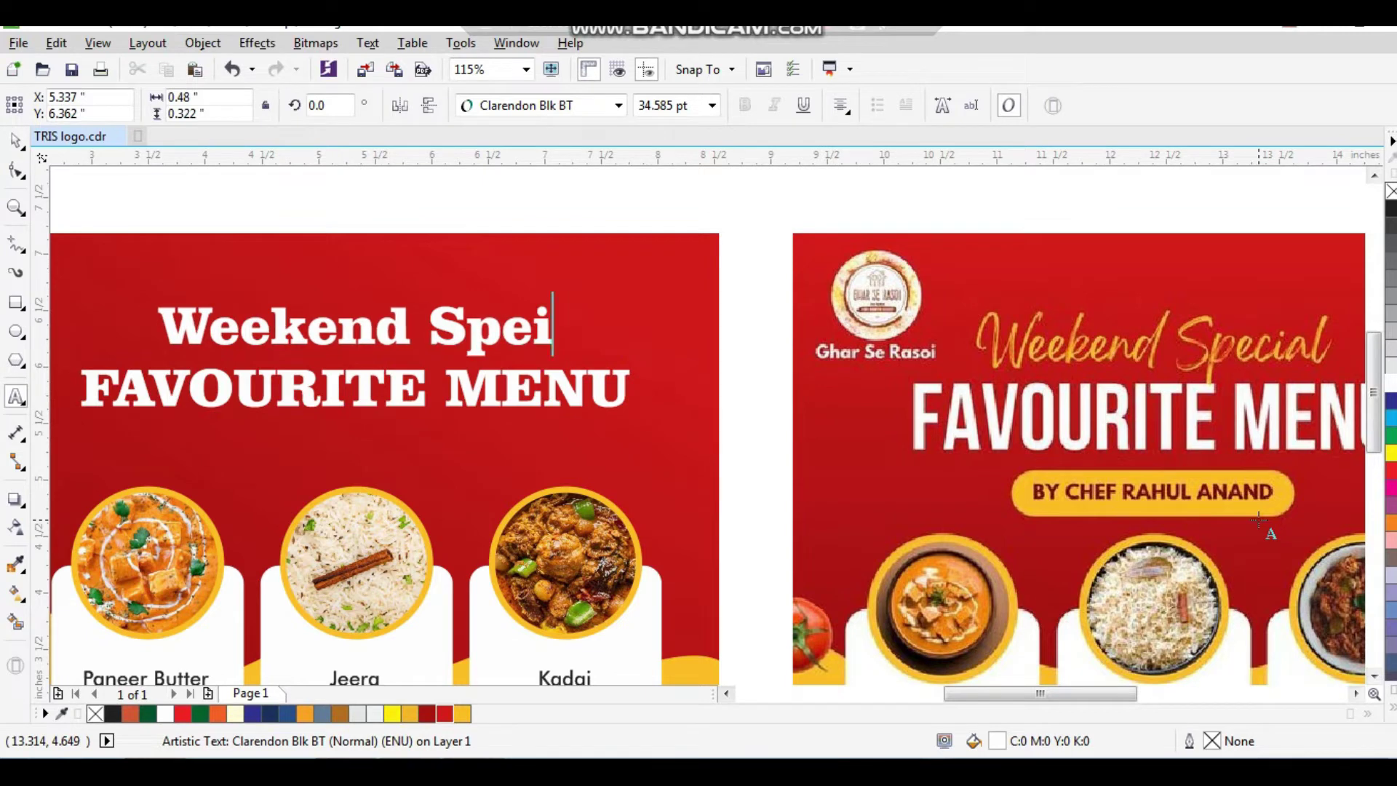
key(BackSpace)
text(cial)
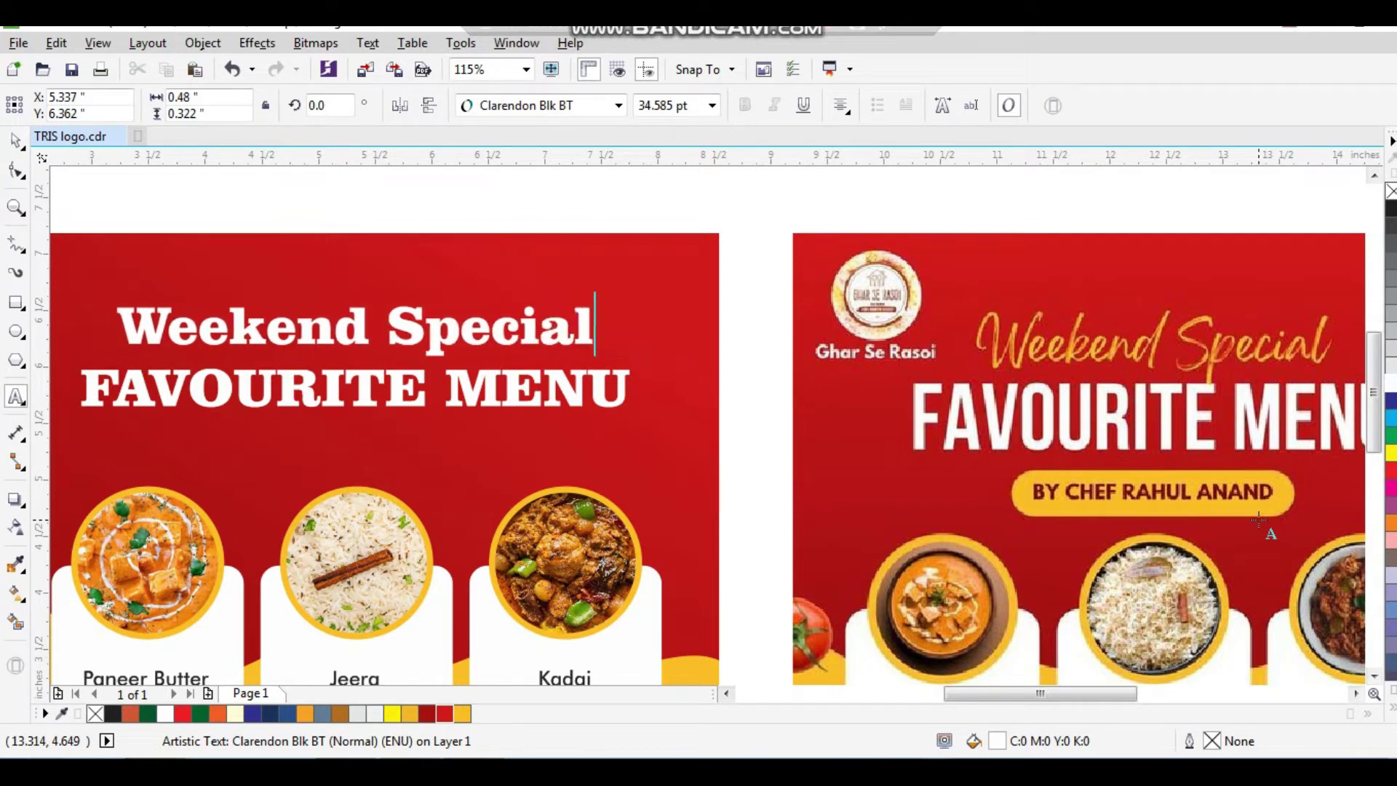
Step: Set the "Weekend Special" line's font to Freehand521 BT, centre it horizontally and fill it with golden yellow (#F3B620)
click(580, 112)
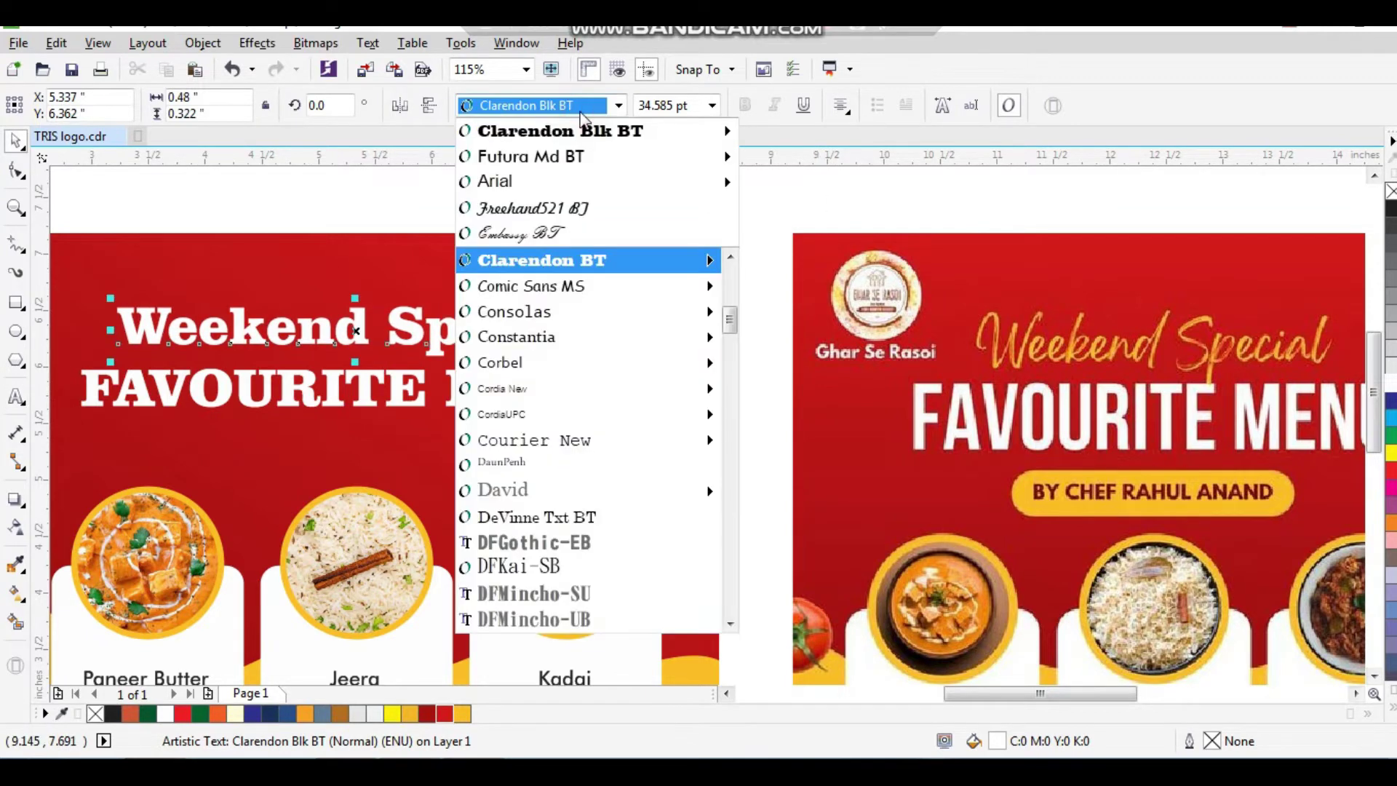
click(579, 211)
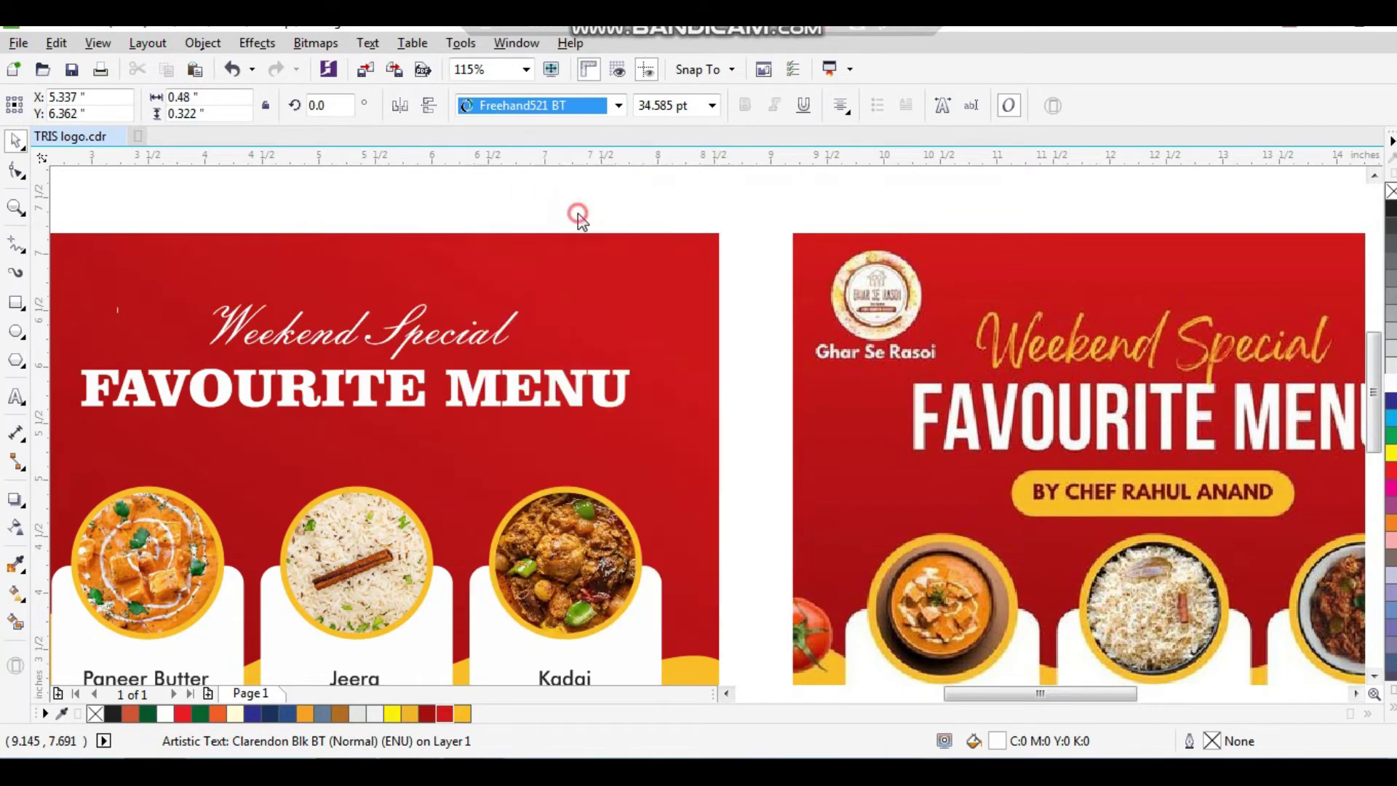
key(c)
click(568, 210)
click(513, 337)
key(F2)
drag(610, 267, 467, 388)
drag(610, 267, 345, 478)
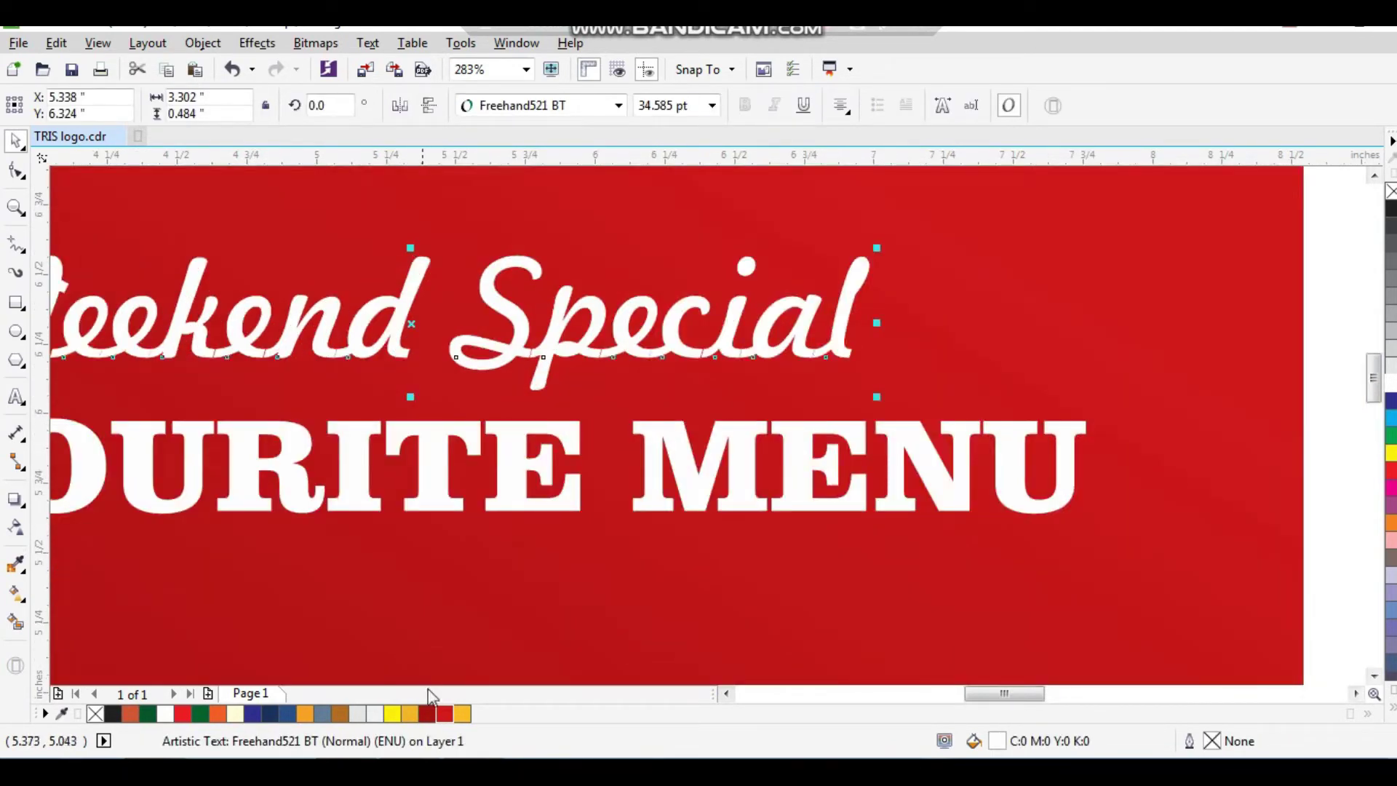
click(417, 714)
scroll(718, 427, down, 5)
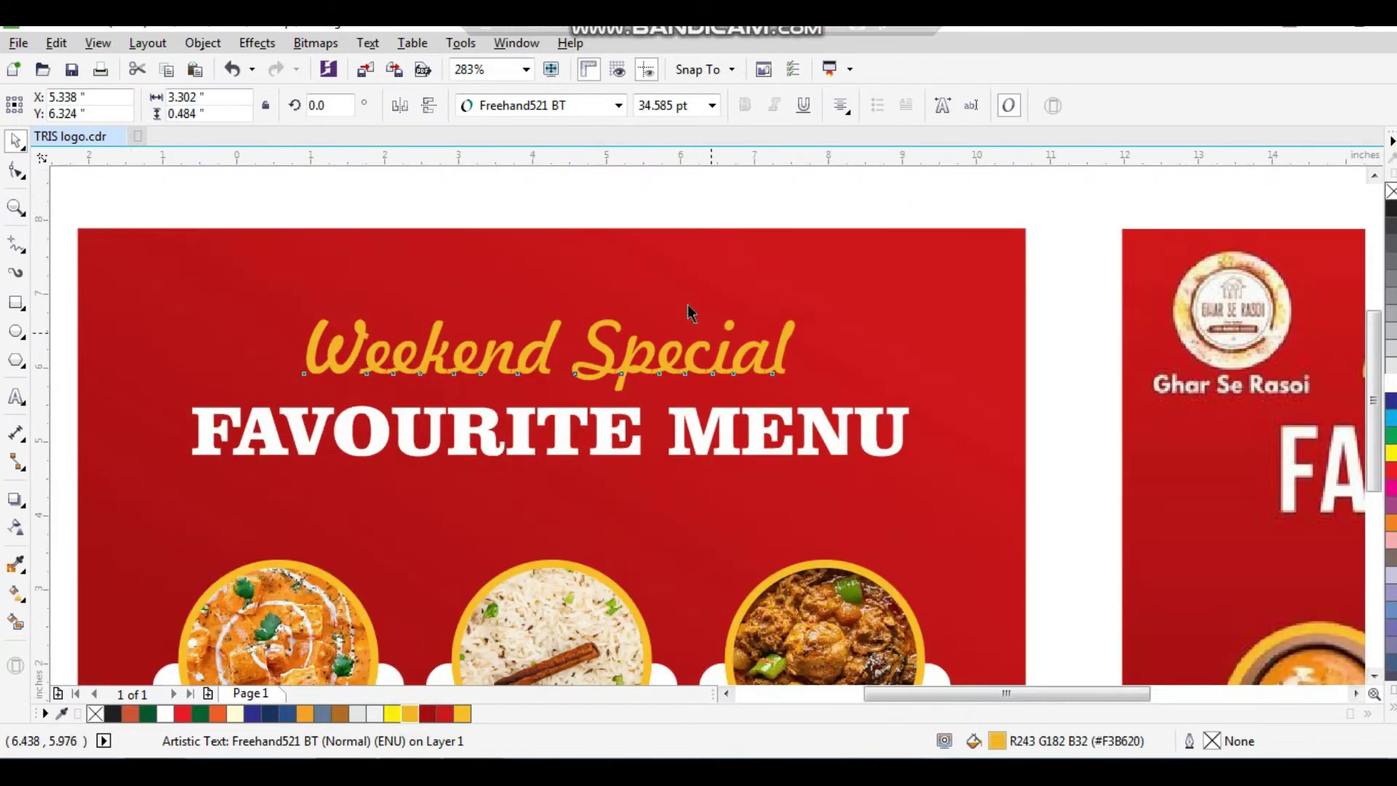
Step: Draw a pill about 3.2 in wide and 0.46 in high with fully rounded ends below the "FAVOURITE MENU" heading
drag(828, 495, 916, 538)
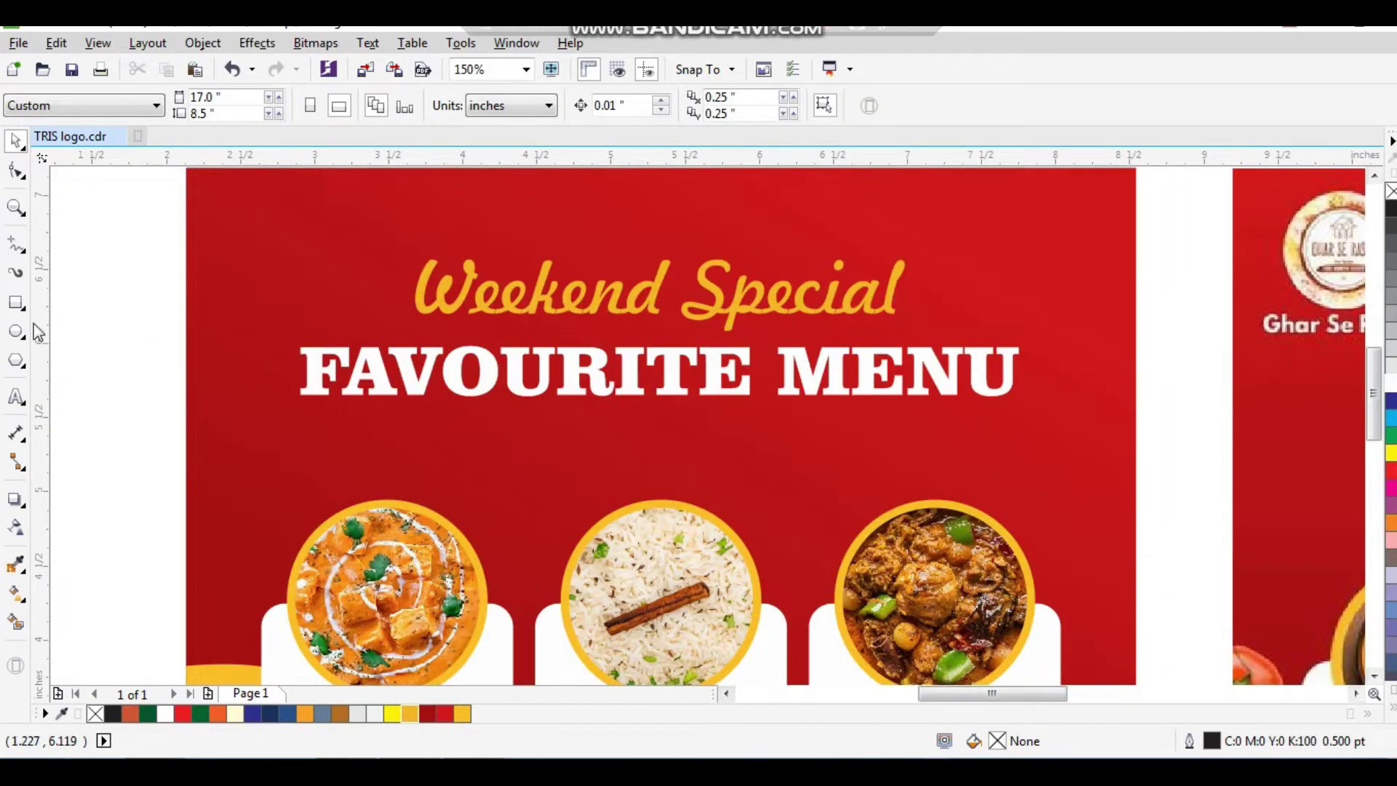
click(15, 301)
drag(445, 406, 803, 489)
key(F10)
Step: Move both heading lines slightly up and centre the outlined pill horizontally on the poster below them
click(740, 323)
shift+click(732, 375)
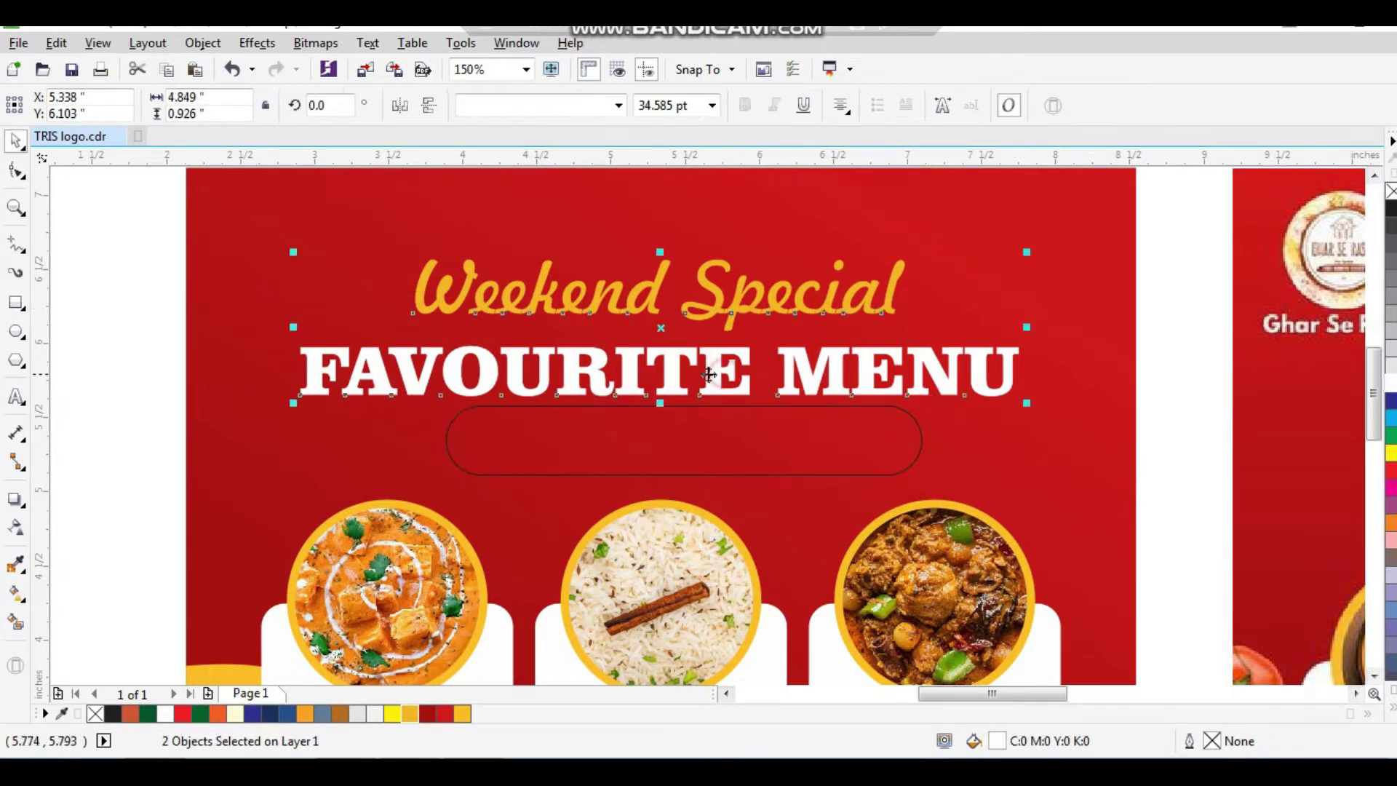
drag(728, 373, 723, 344)
drag(763, 430, 763, 424)
shift+click(948, 277)
key(c)
Step: Fill the pill under the headings with yellow (#FEBE20) and remove its outline
scroll(598, 394, down, 1)
scroll(516, 398, down, 2)
click(598, 399)
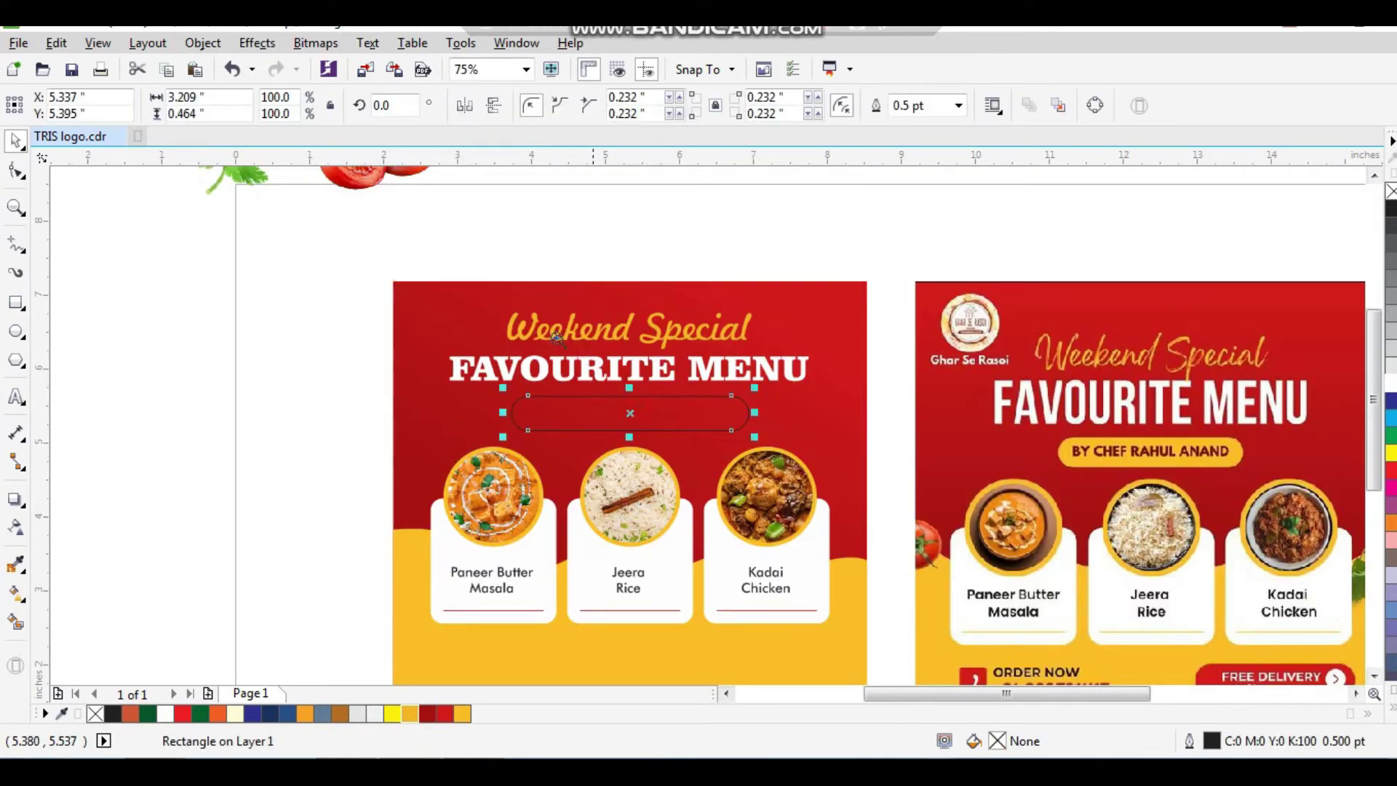
key(shift+F2)
click(463, 712)
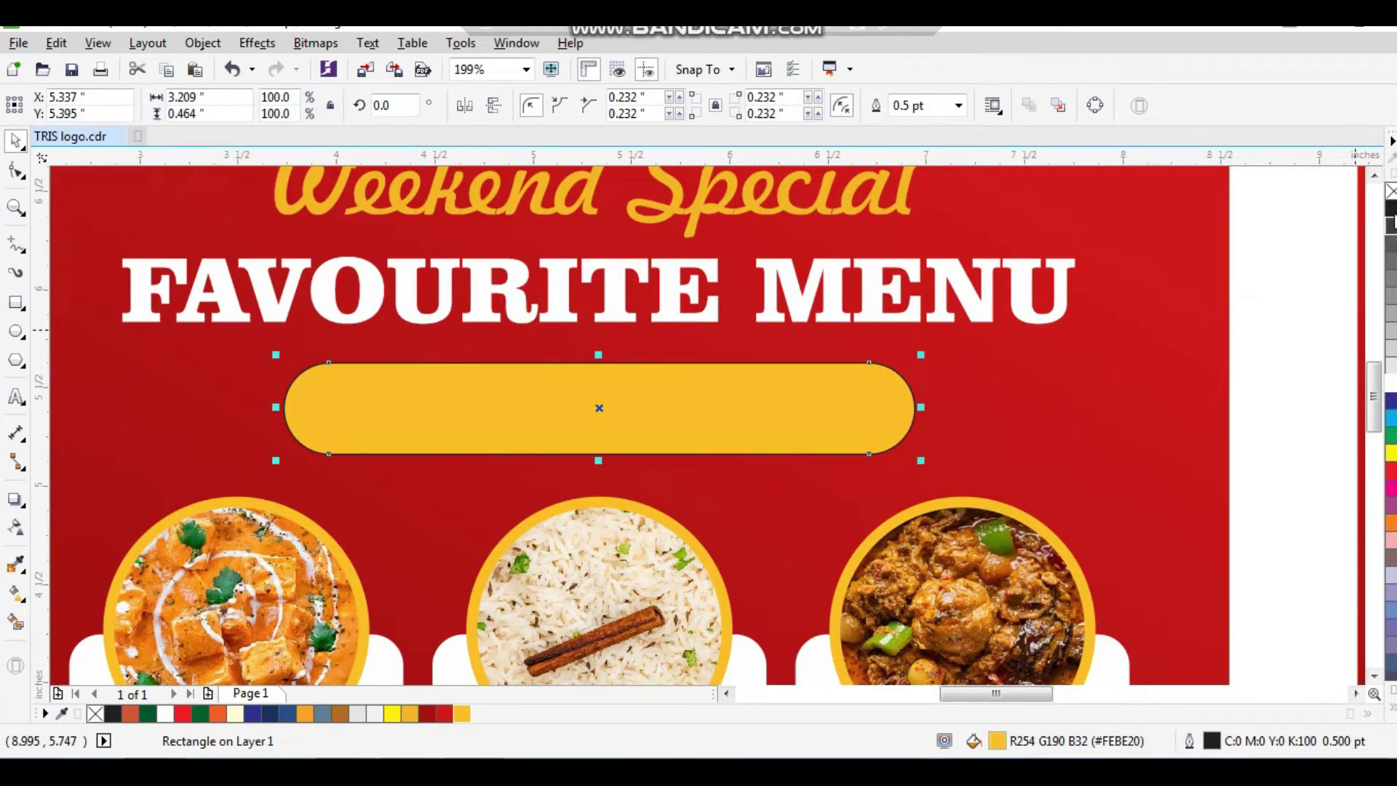
right_click(1391, 193)
Step: Copy the pill below the dish cards, fill it red (#CE1719) and scale it to about 2.3 in wide under the Kadai Chicken card
scroll(662, 391, down, 2)
click(450, 335)
key(F2)
drag(456, 263, 1177, 674)
drag(553, 339, 614, 560)
scroll(562, 552, up, 5)
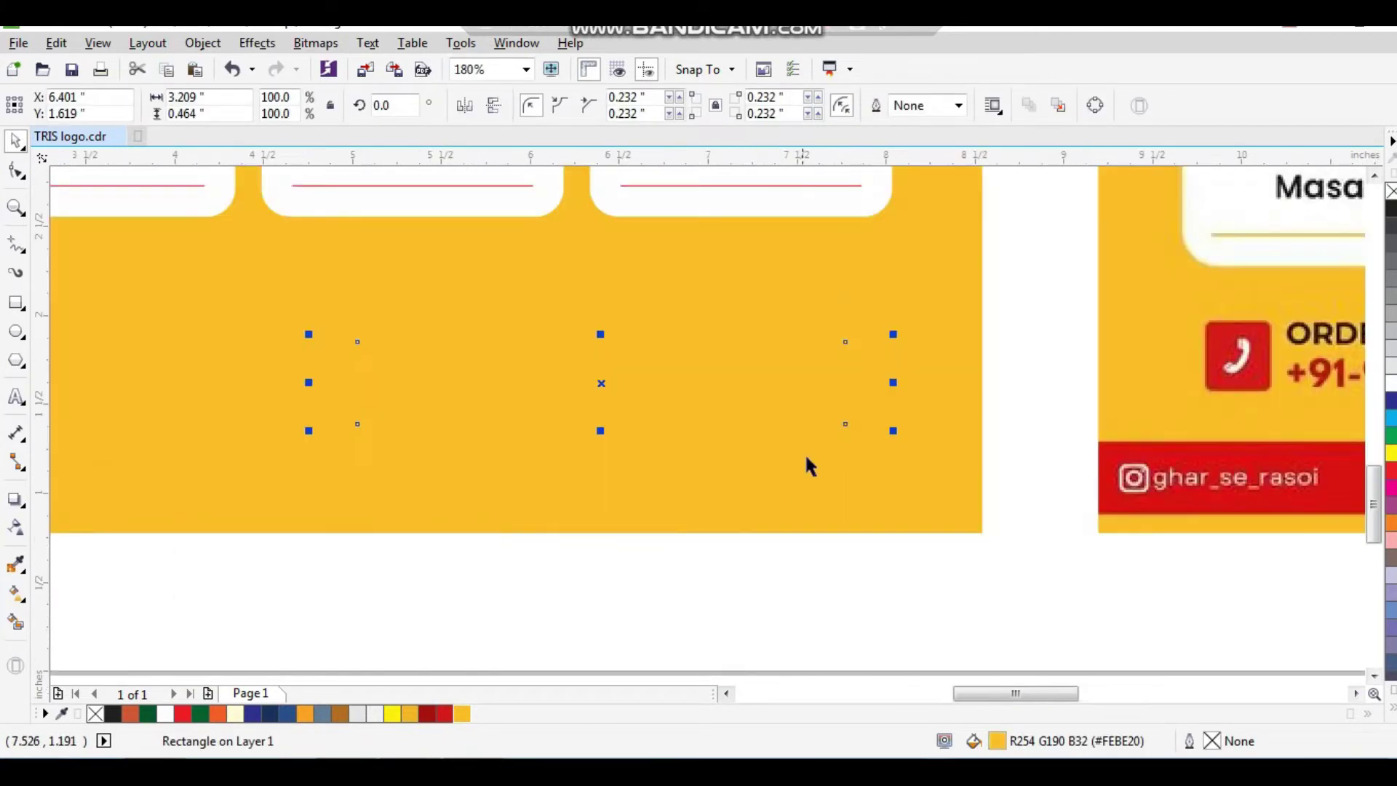
click(442, 716)
drag(892, 432, 808, 419)
drag(780, 391, 860, 378)
scroll(762, 449, down, 5)
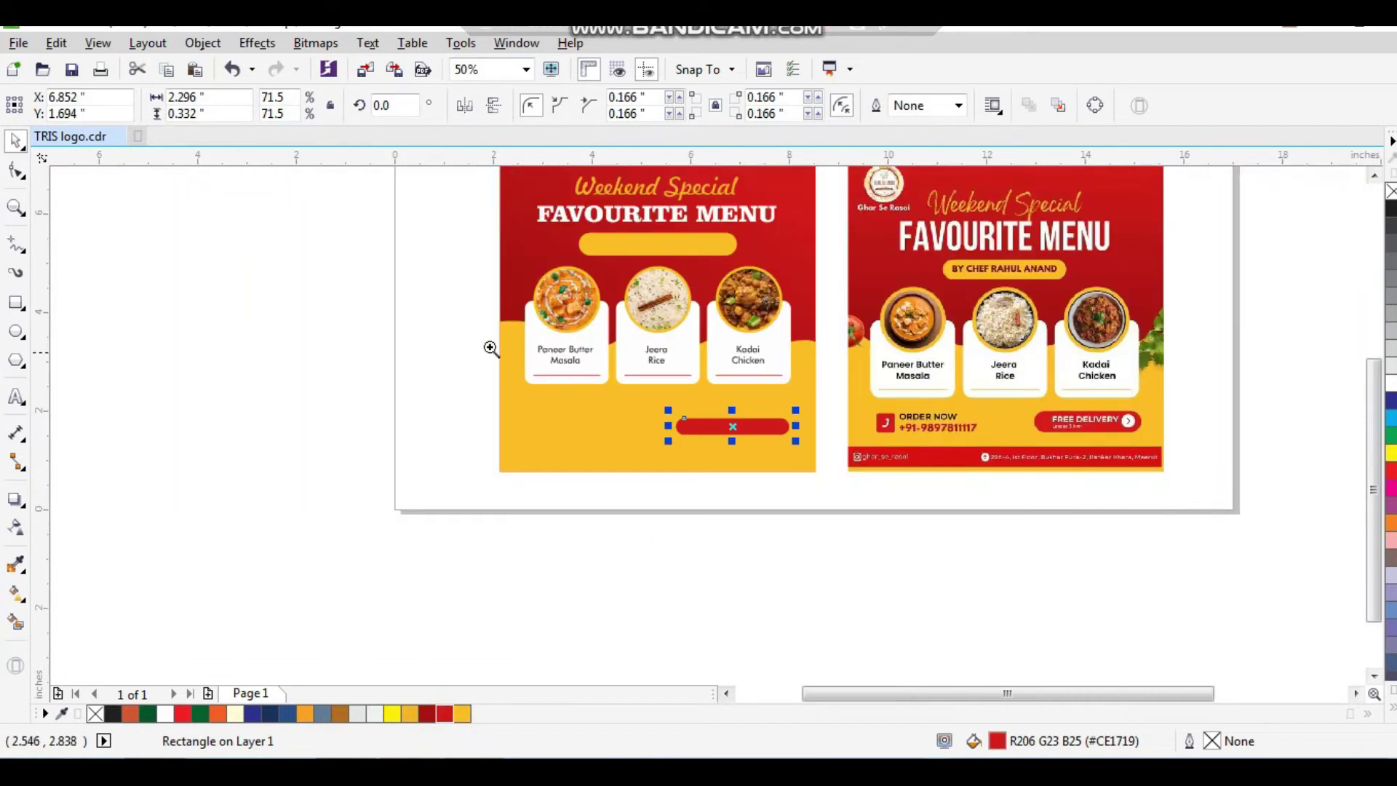
Step: Draw a rectangle about 6.4 by 0.47 in across the poster's full width near its lower edge and centre it horizontally
drag(872, 536, 873, 535)
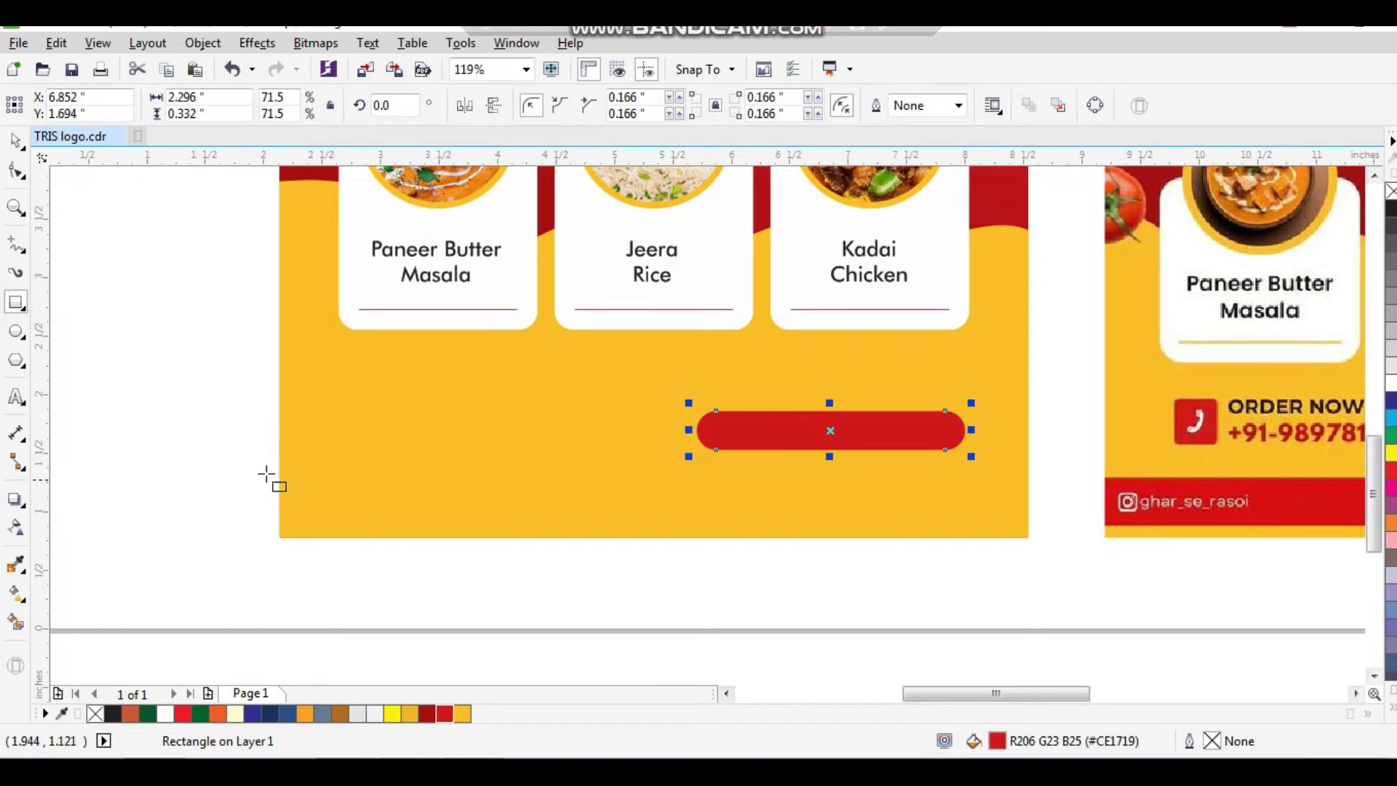
drag(277, 459, 1025, 513)
key(space)
shift+click(1011, 421)
key(c)
click(999, 565)
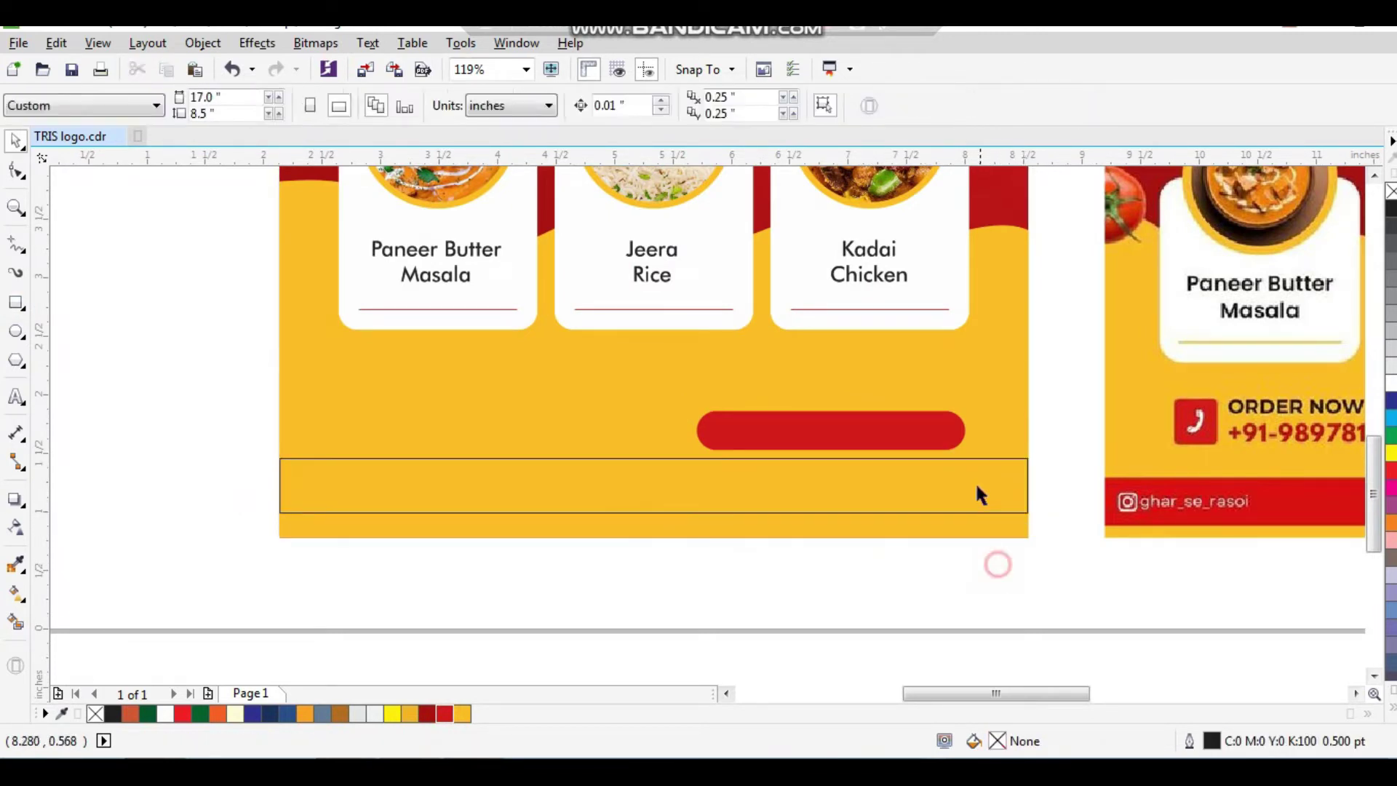
Step: Fill the full-width footer rectangle with red (#CE1719) and remove its outline
click(976, 485)
drag(651, 591, 655, 586)
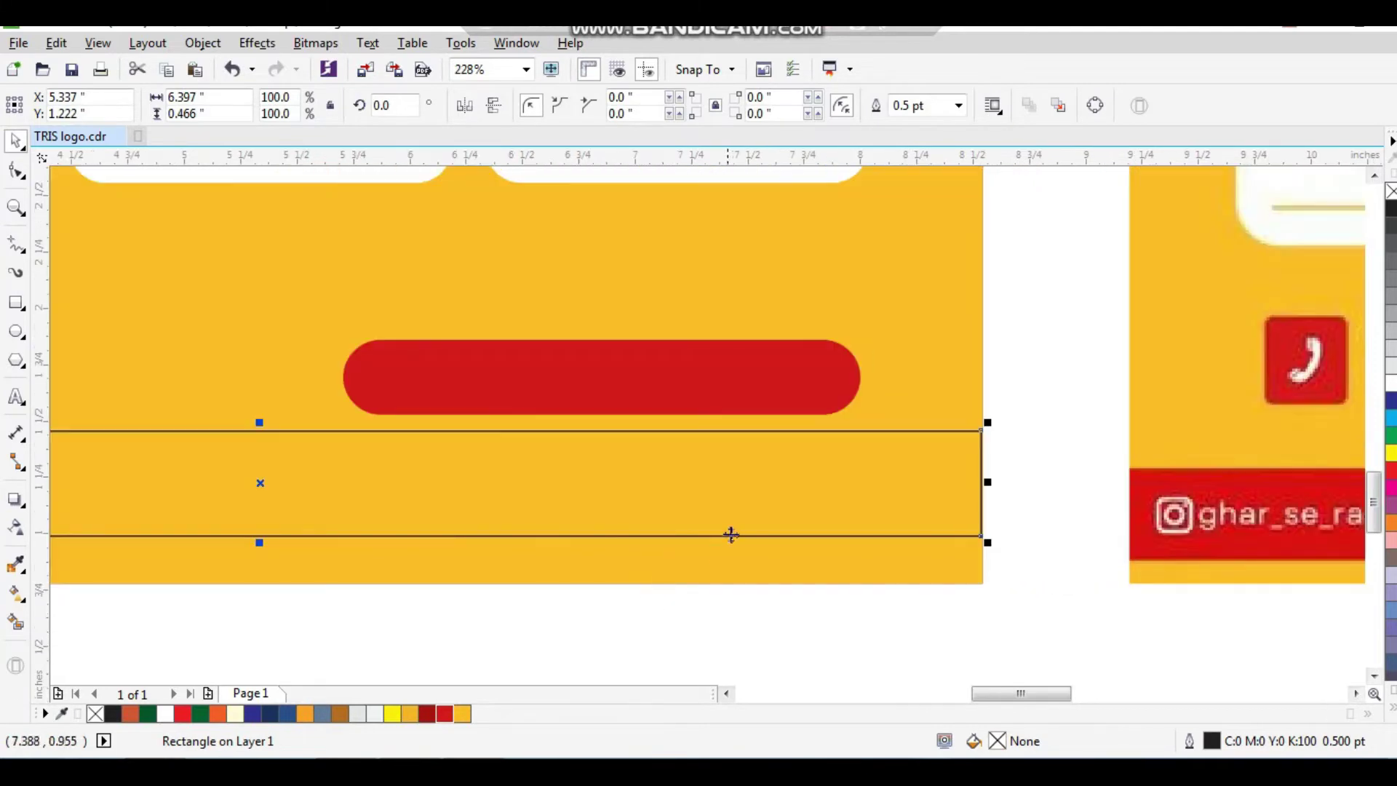
right_click(730, 528)
drag(886, 415, 623, 583)
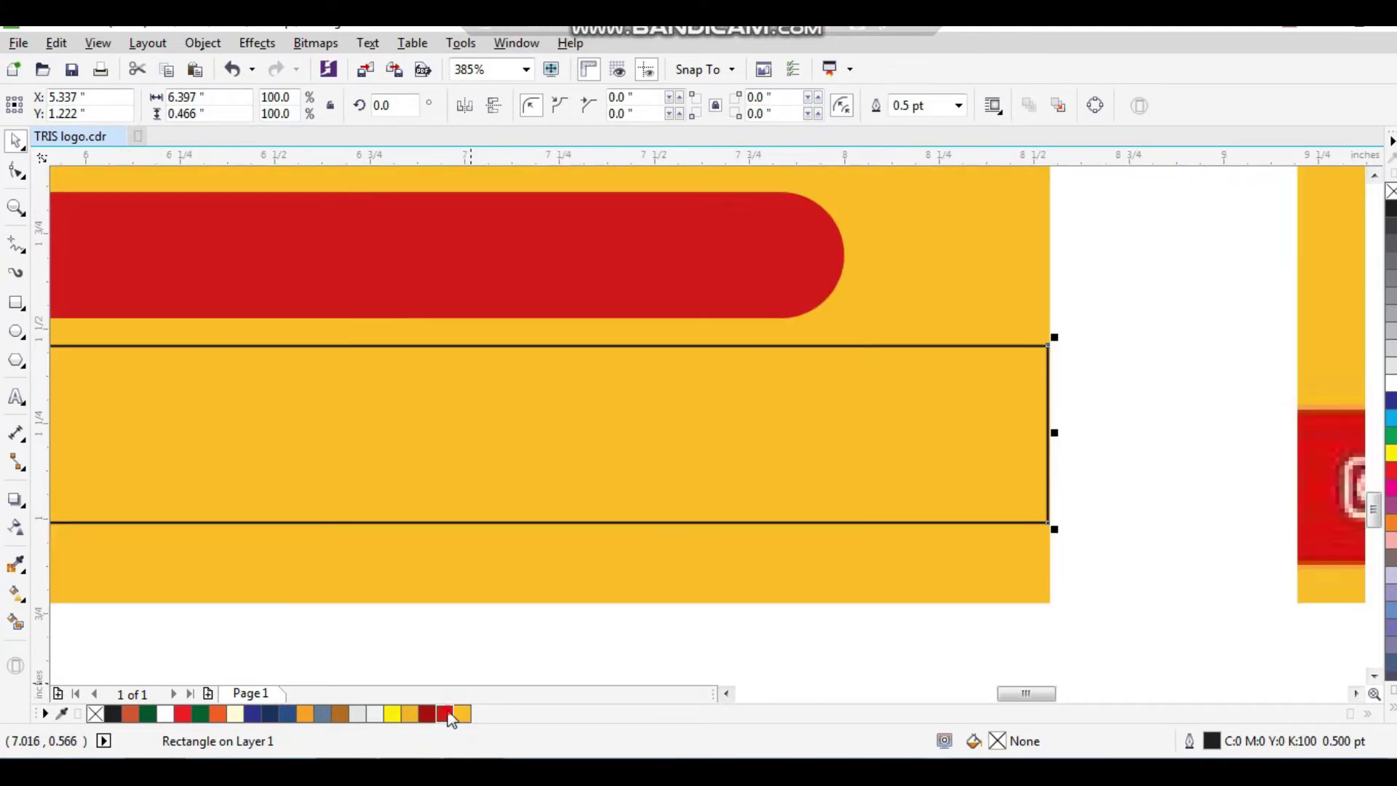
click(444, 714)
right_click(1391, 191)
scroll(946, 502, down, 5)
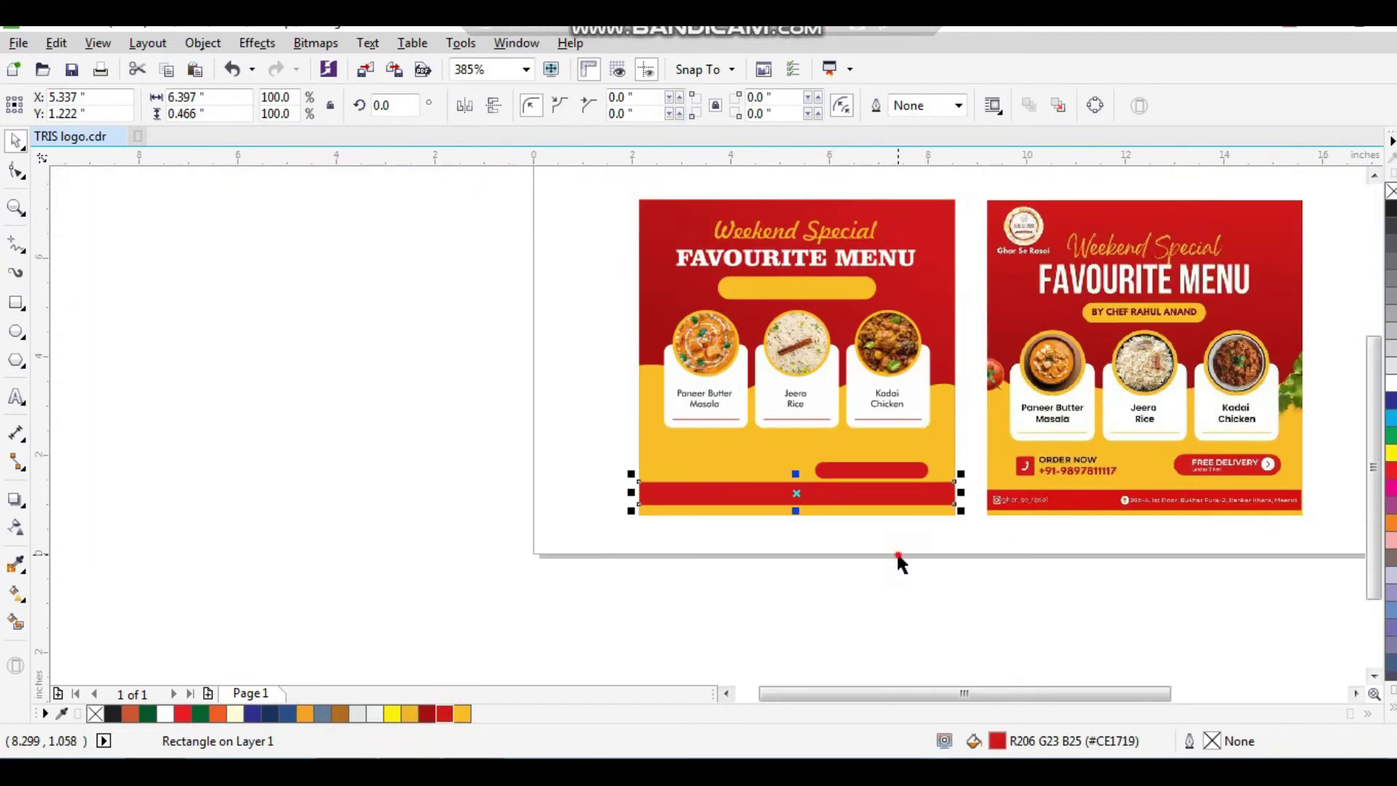
click(897, 550)
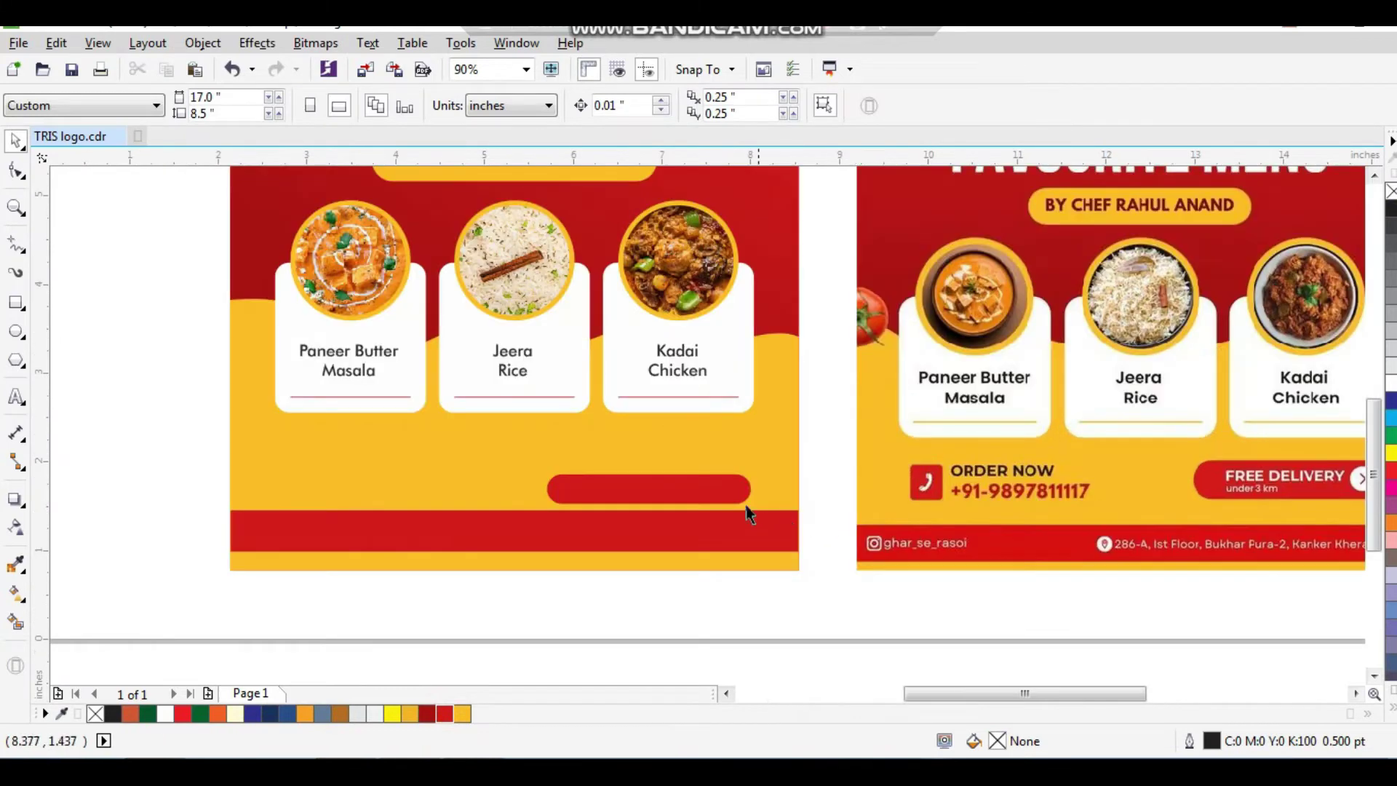
Step: Move the red pill up from the footer bar and increase its height to about 0.43 in
drag(713, 486, 724, 458)
key(F2)
drag(819, 389, 530, 556)
scroll(631, 511, up, 3)
drag(710, 422, 711, 446)
drag(789, 410, 789, 394)
scroll(735, 443, down, 4)
drag(392, 528, 1291, 300)
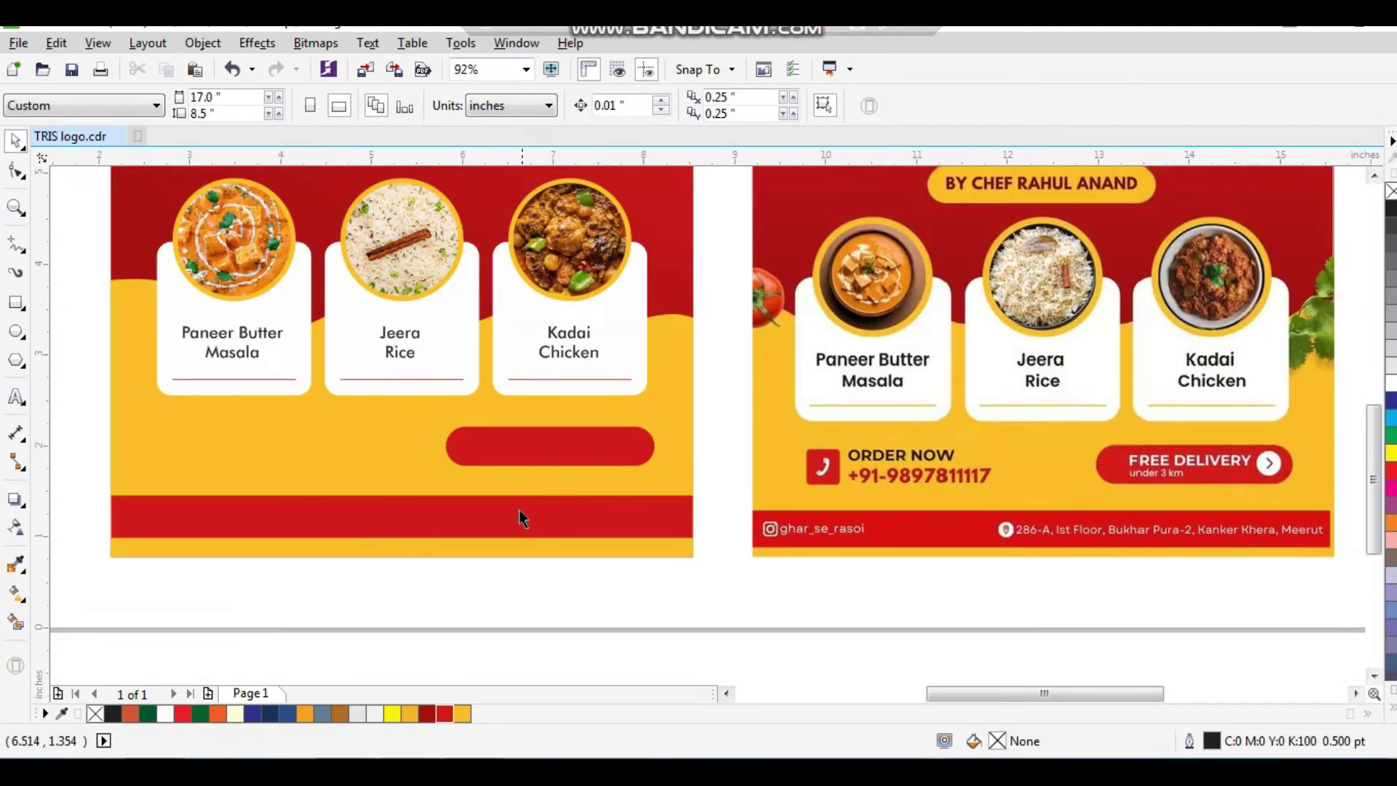
Step: Draw a square of about 0.49 in below the Paneer Butter Masala card with 0.083 in rounded corners, red fill (#CE1719) and no outline
drag(281, 542, 138, 593)
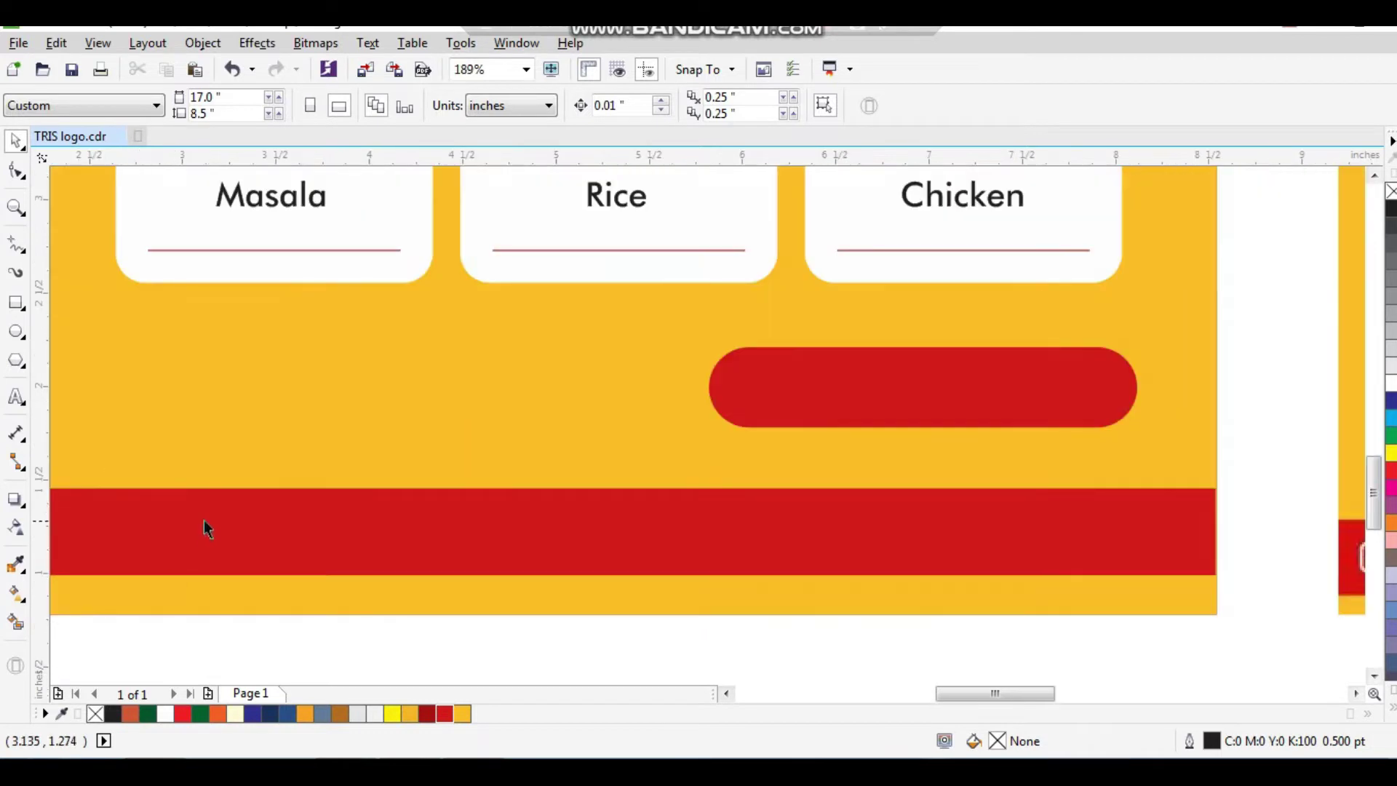
drag(118, 361, 165, 410)
key(space)
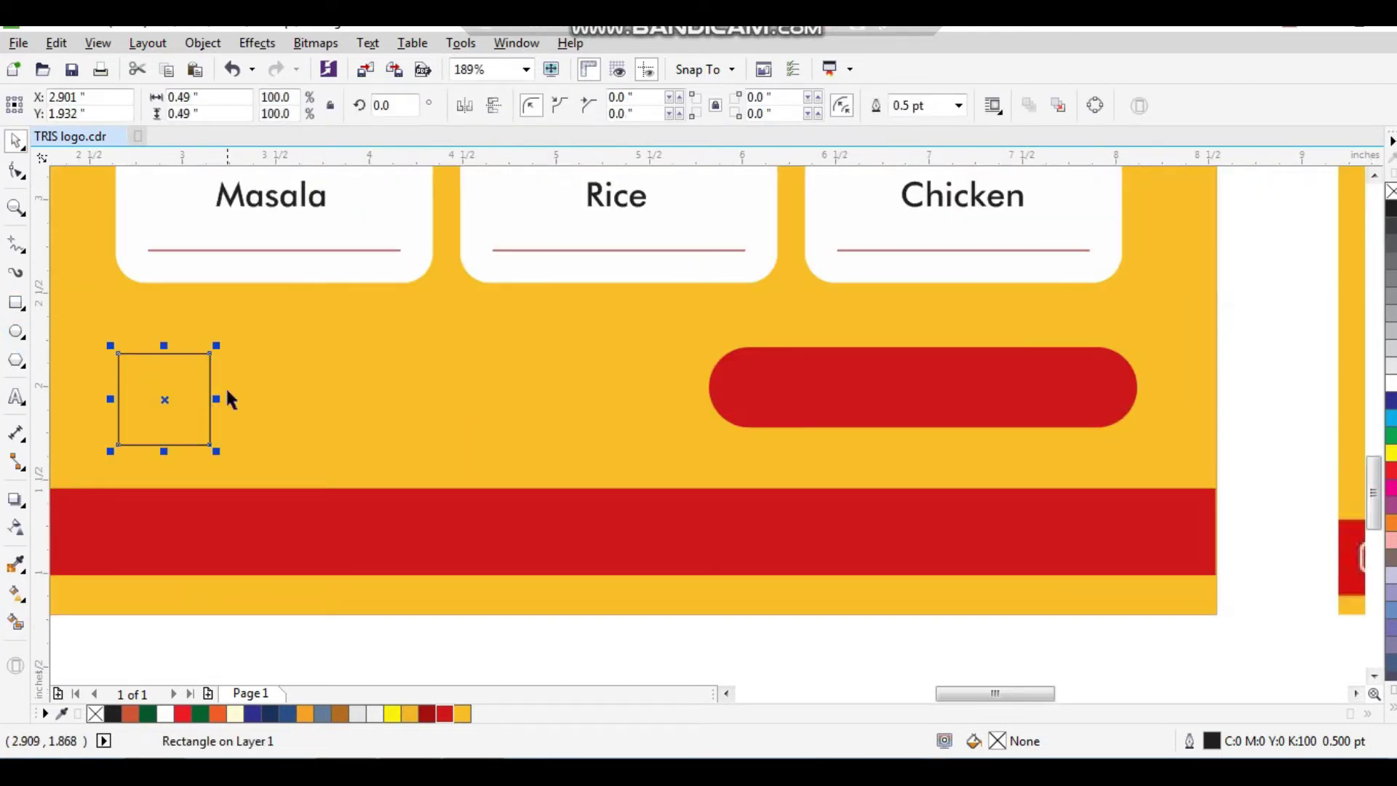
drag(211, 355, 211, 371)
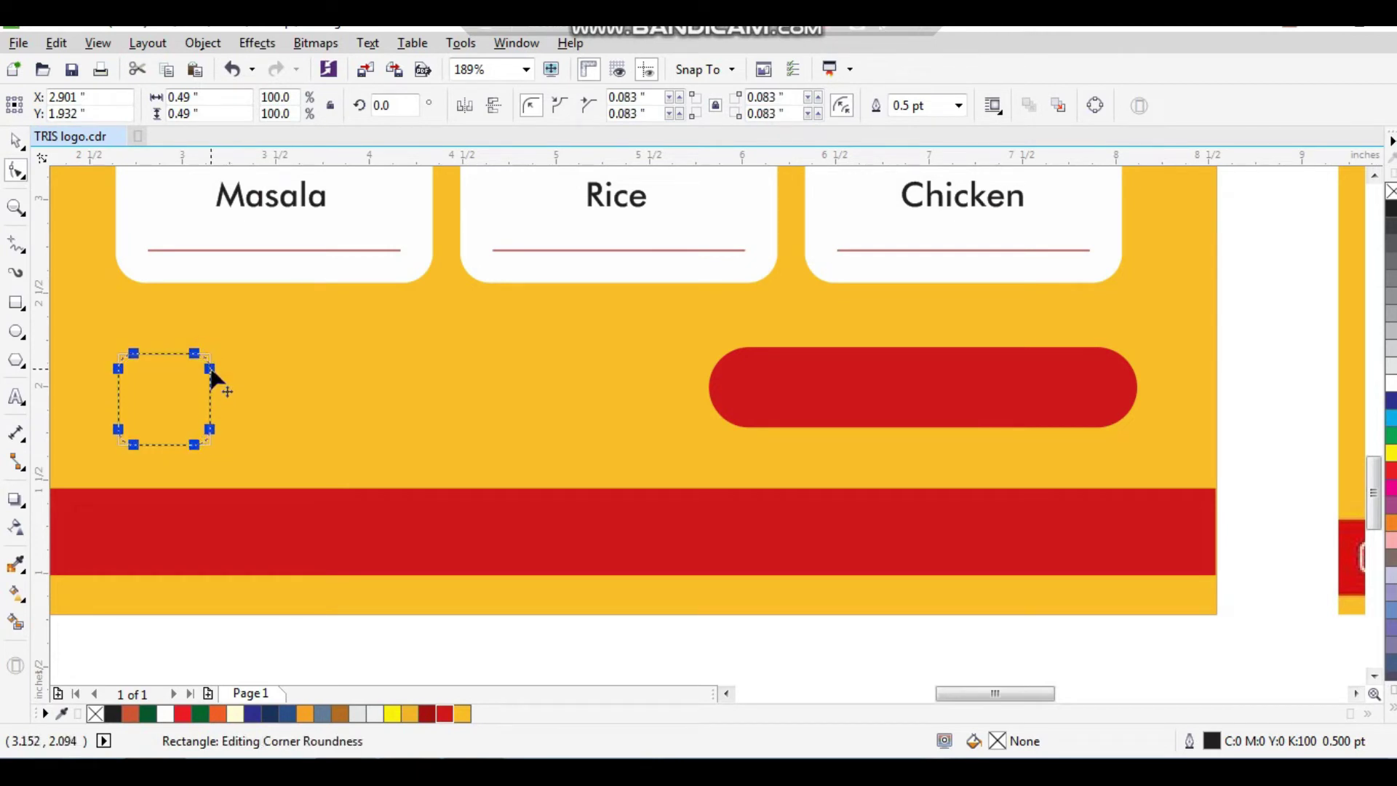
click(445, 715)
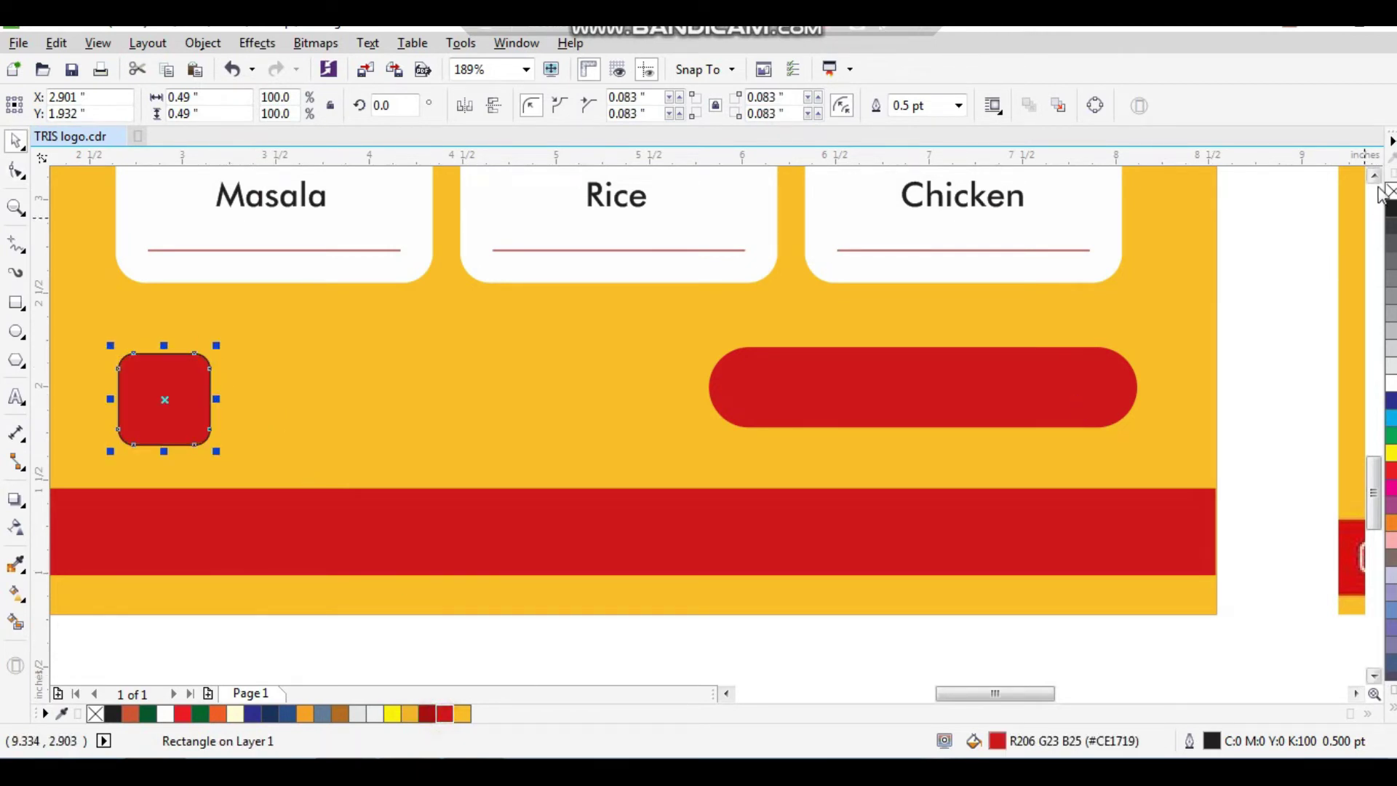
right_click(1392, 194)
Step: Align the red rounded square vertically with the centre of the red pill
scroll(493, 456, down, 2)
click(483, 555)
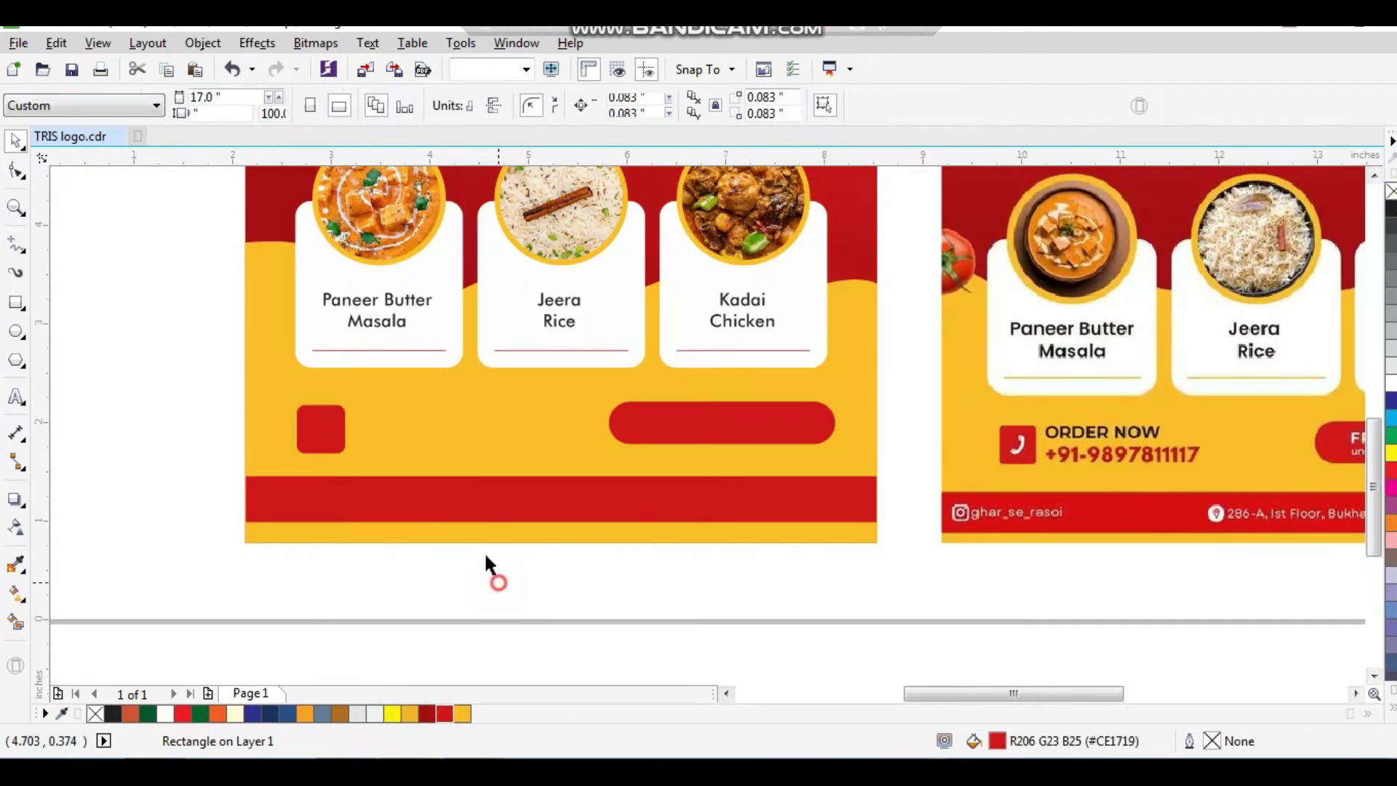
click(342, 419)
shift+click(667, 410)
key(e)
click(580, 576)
Step: Copy the "Kadai Chicken" text below the cards, change the copy to "Free Delivery" and centre it on the red pill
scroll(491, 539, down, 1)
key(F2)
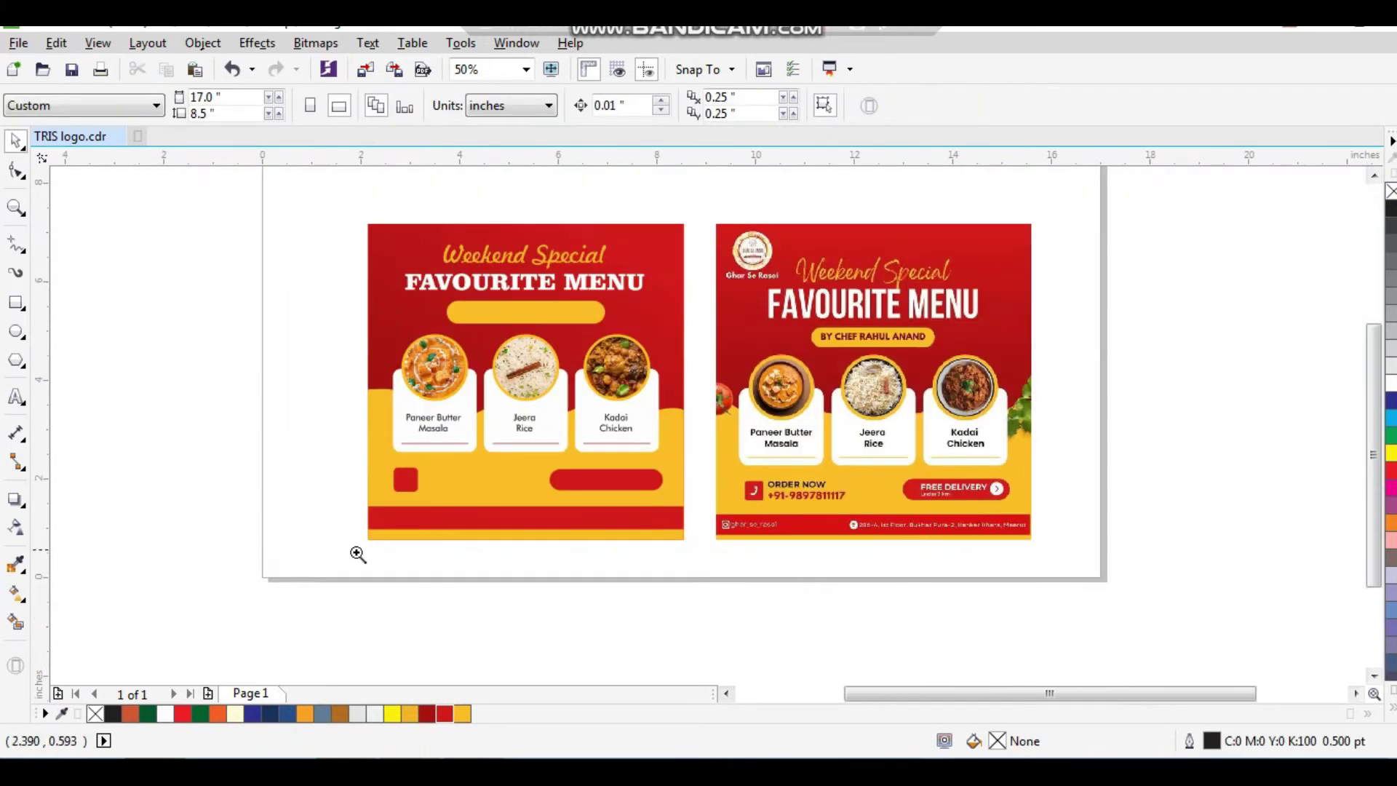
scroll(1128, 240, up, 1)
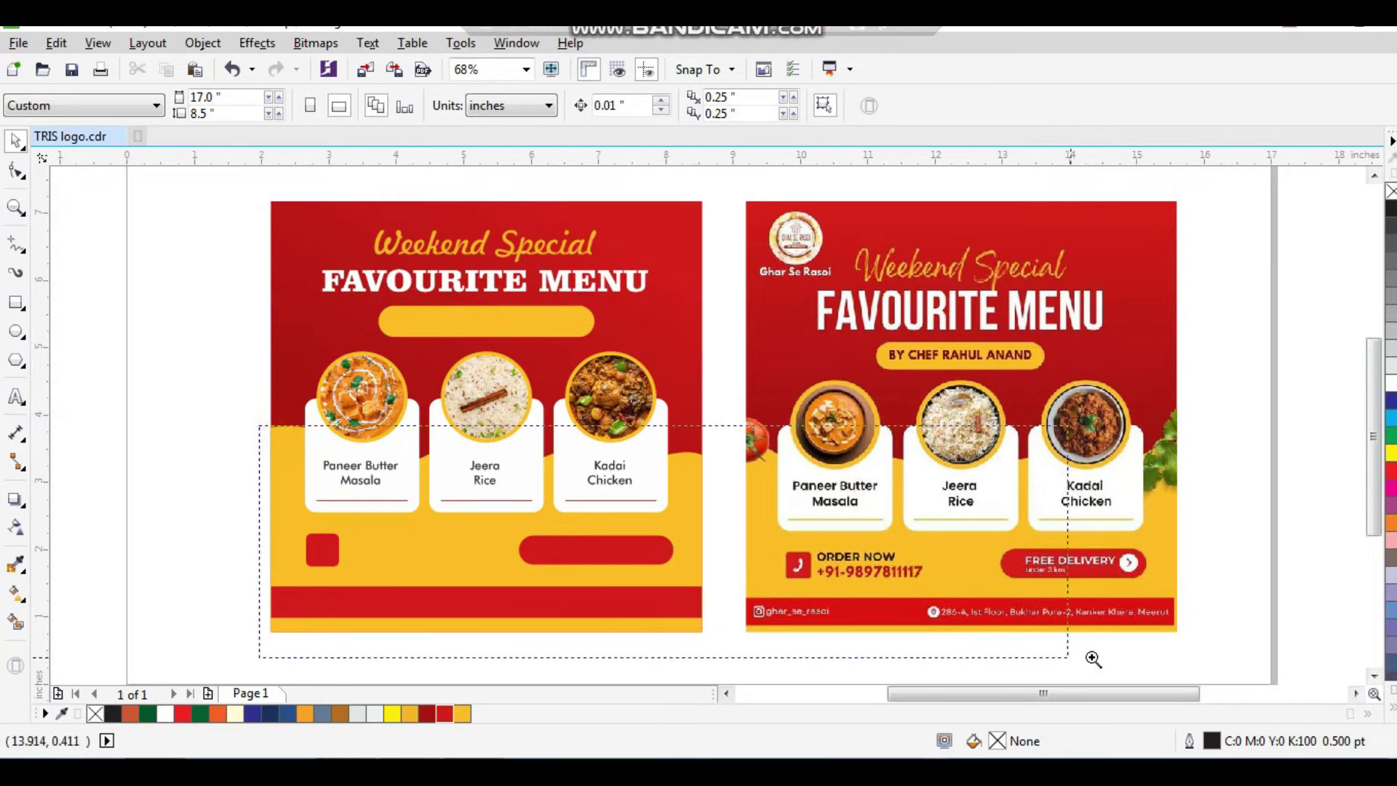
drag(1094, 659, 1092, 659)
scroll(490, 435, down, 1)
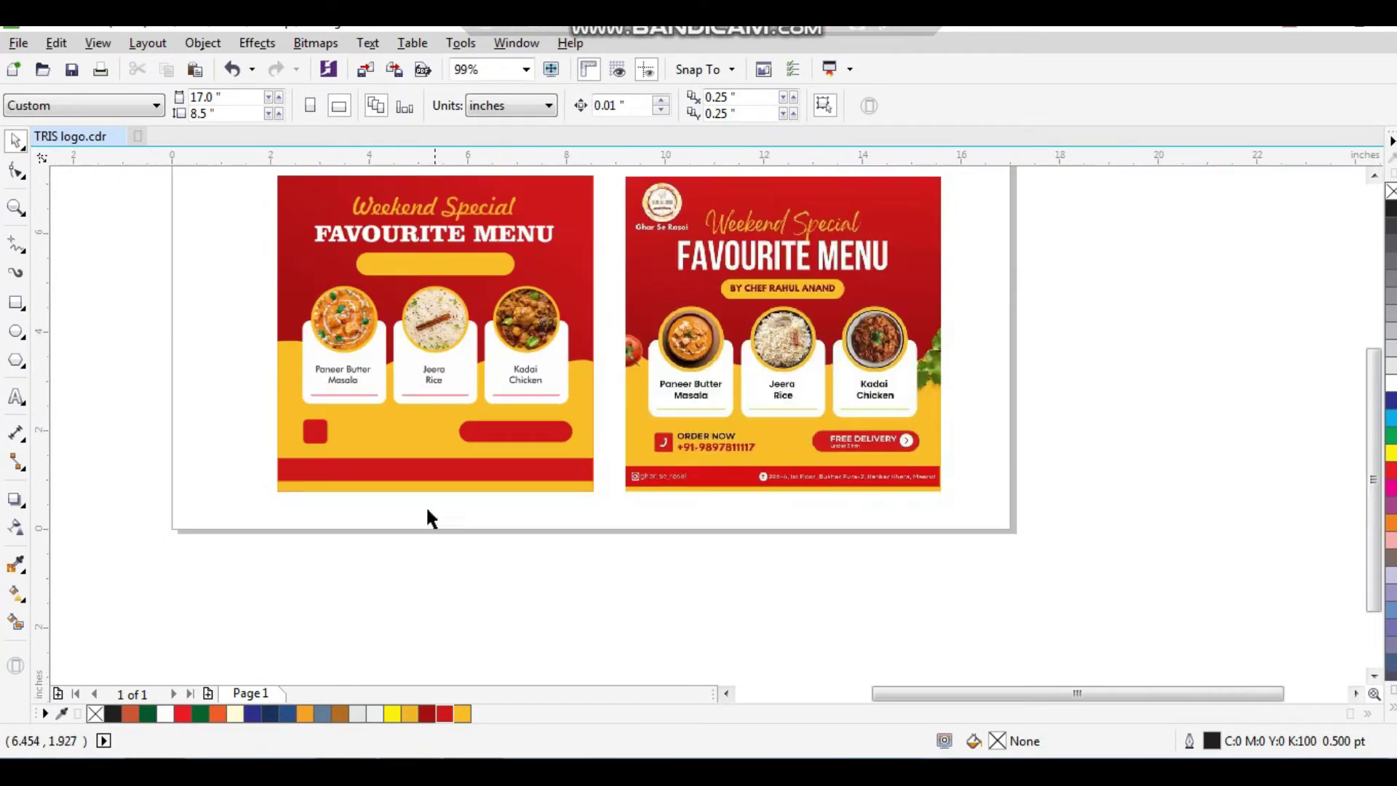
drag(793, 305, 793, 304)
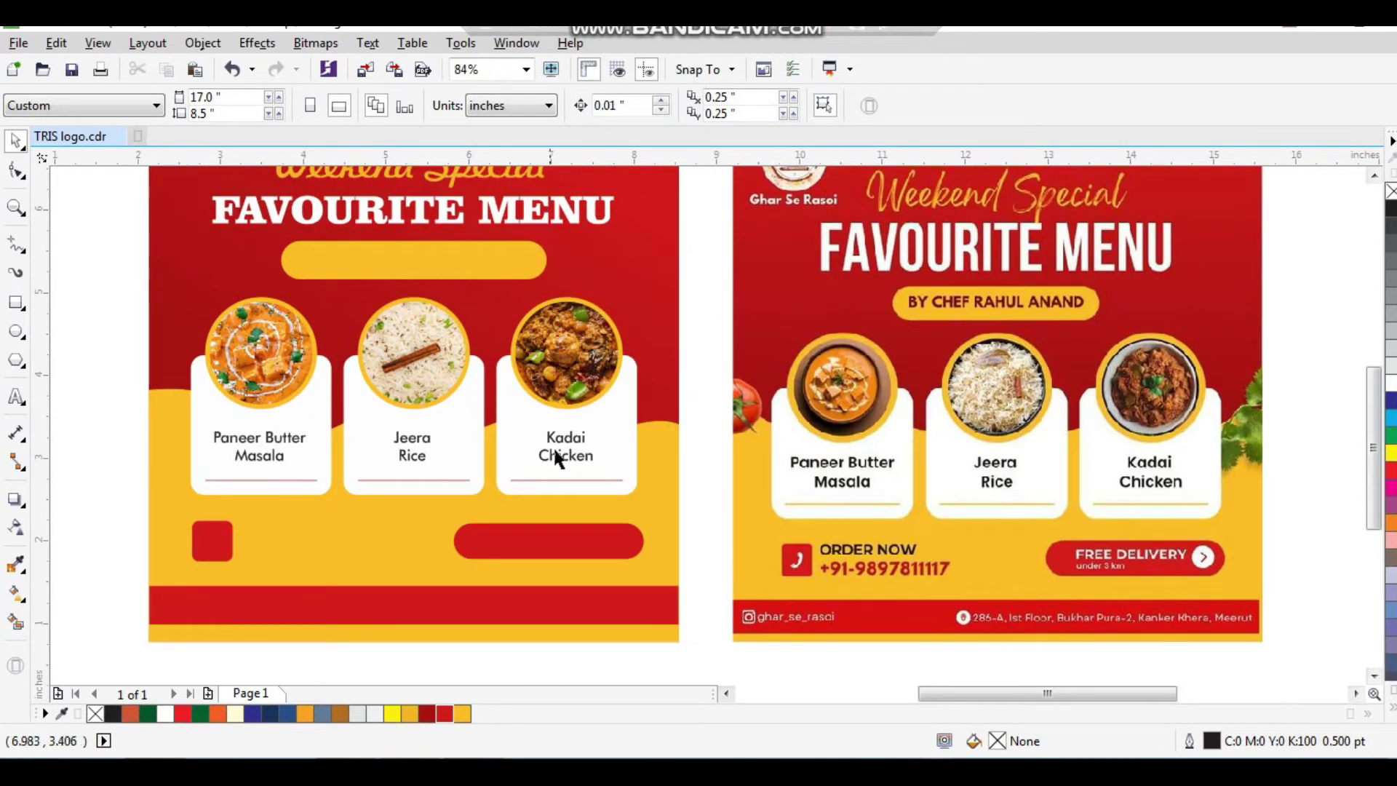
drag(575, 462, 400, 564)
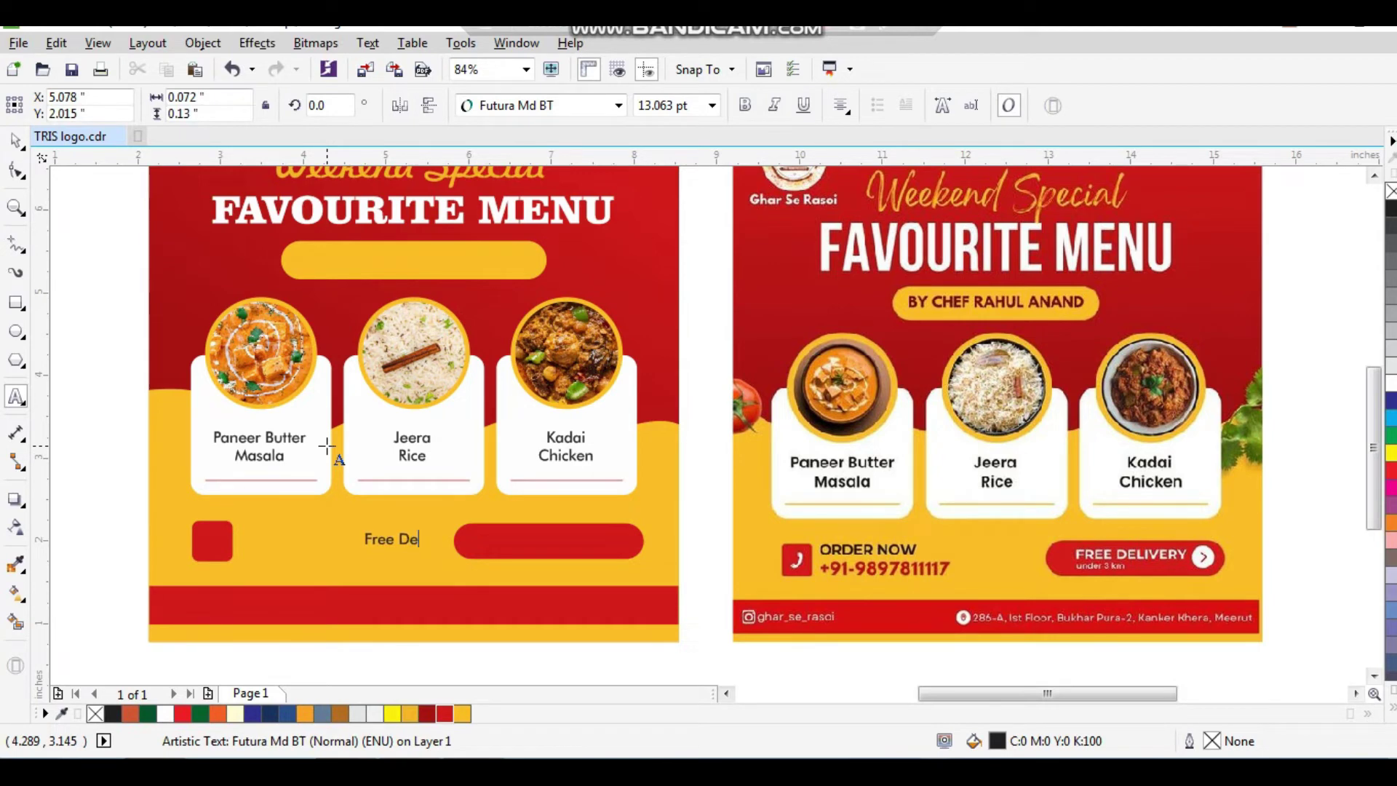
key(ctrl+space)
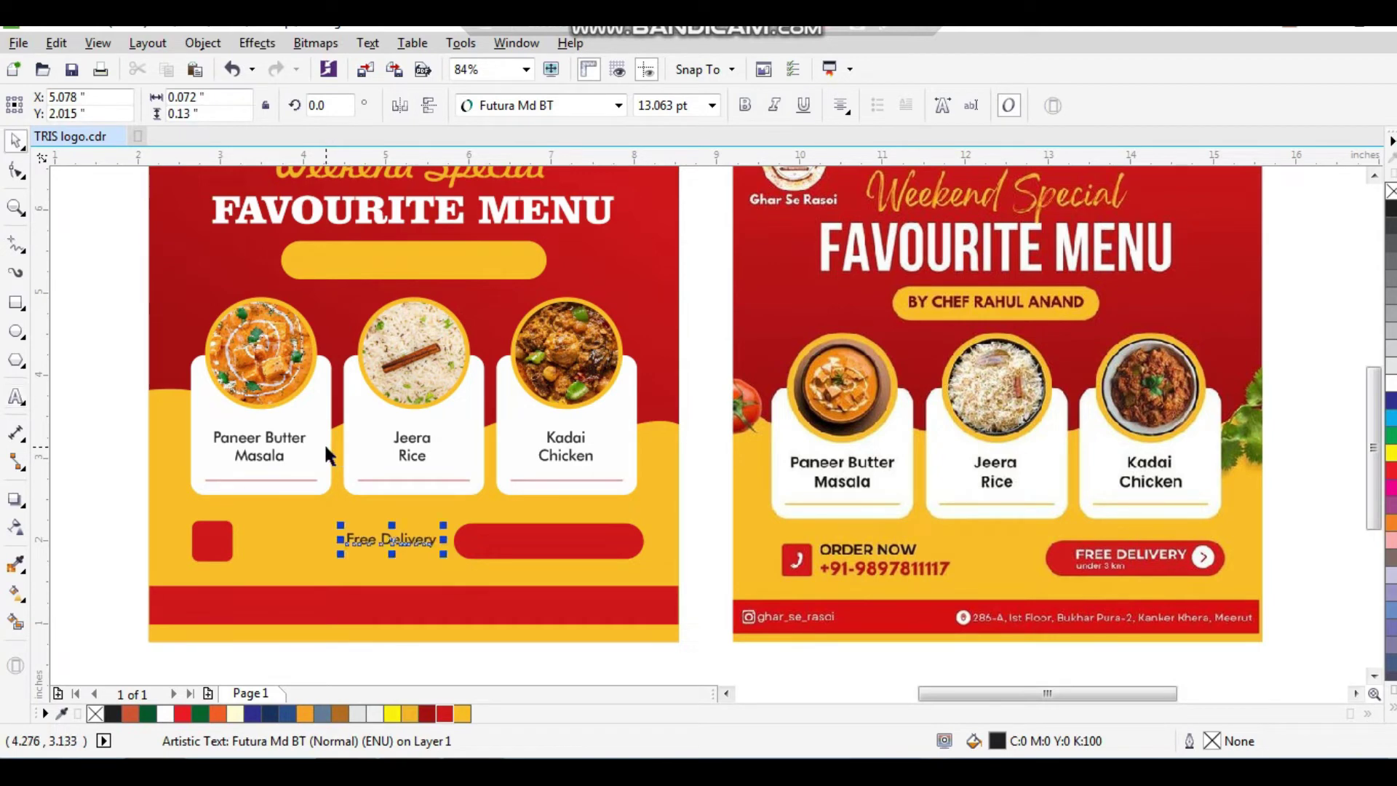
shift+click(504, 544)
key(c)
click(510, 502)
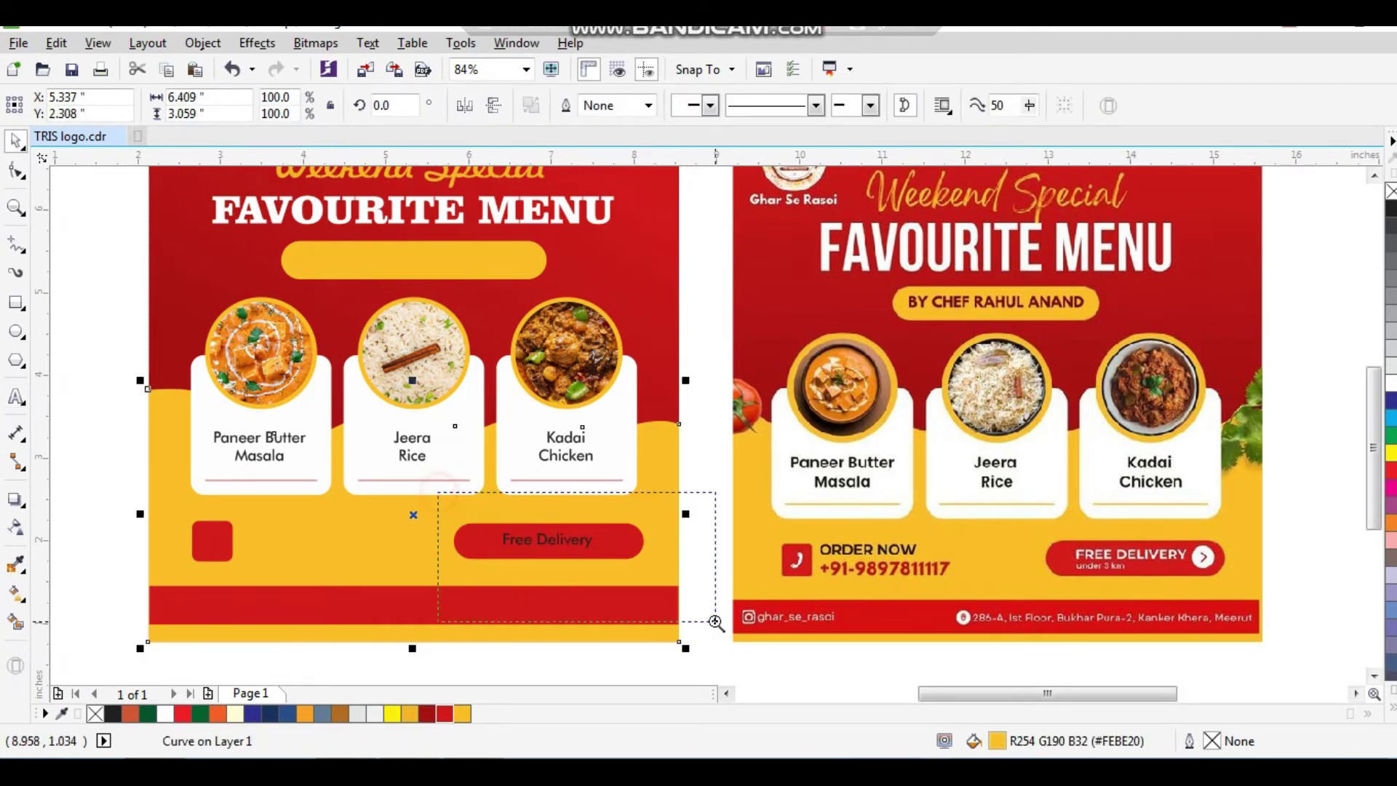
Step: Enlarge "Free Delivery" to about 17.4 pt, shift it towards the pill's left end and fill it with white
drag(715, 623, 713, 621)
drag(757, 374, 723, 380)
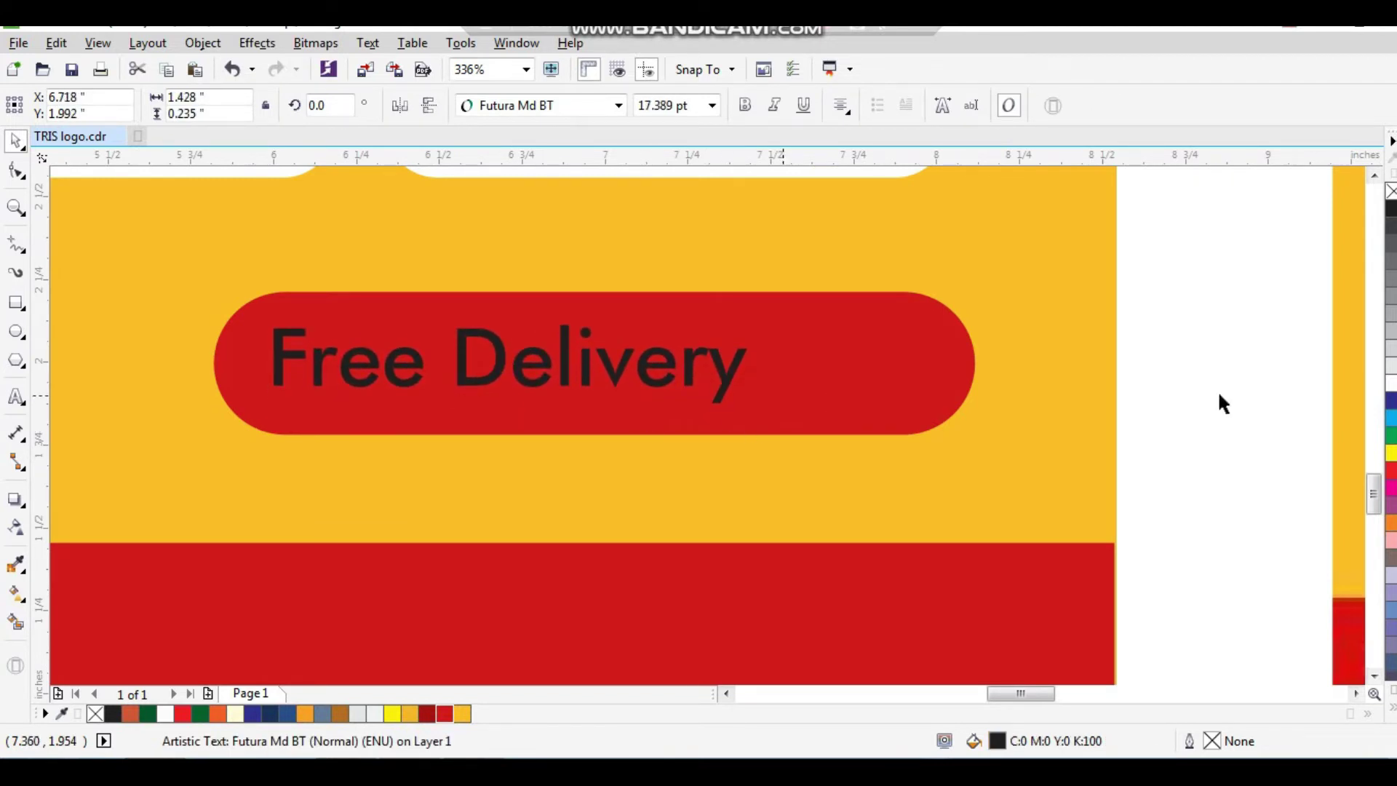
click(1385, 382)
Step: Draw a circle of about 0.34 in at the red pill's right end, vertically centred, with white fill and no outline
scroll(1121, 291, up, 3)
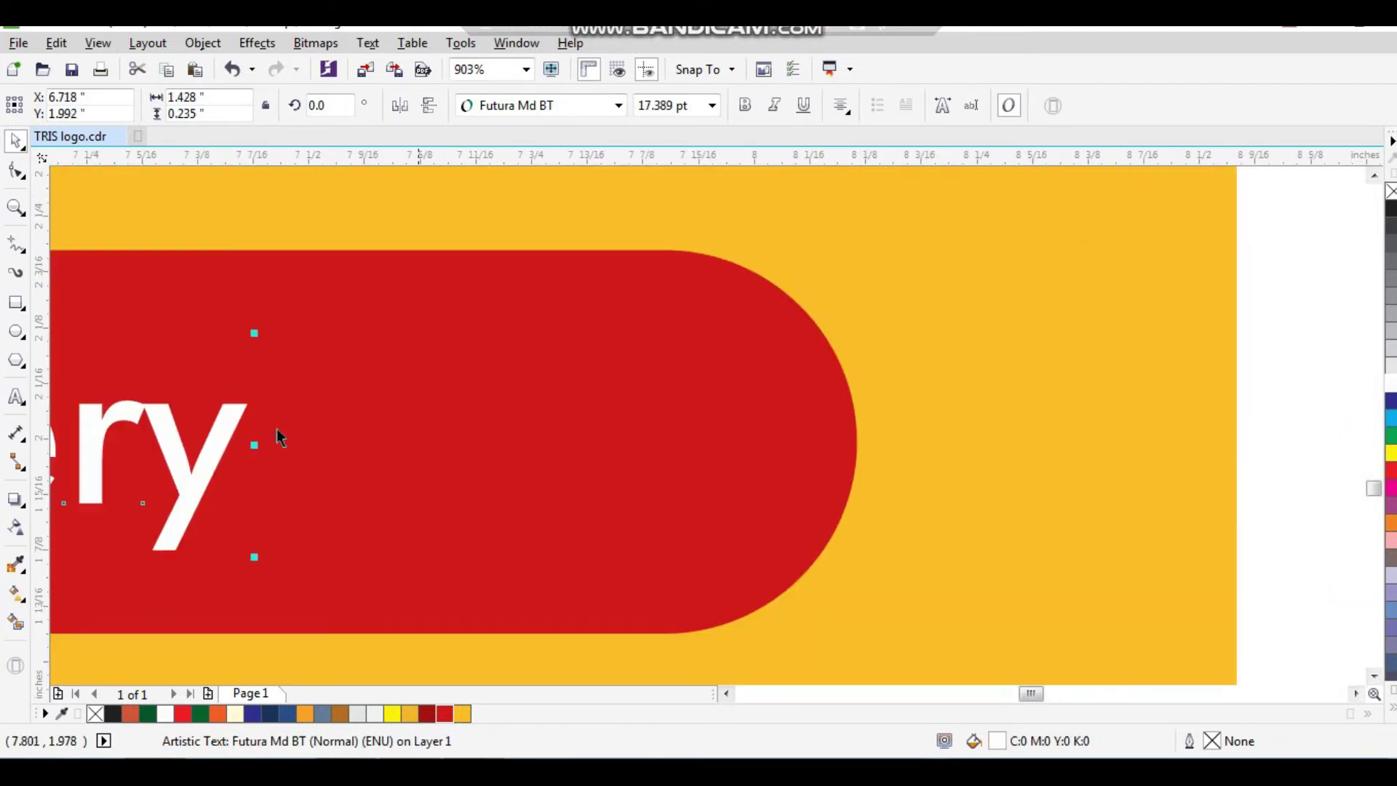
click(16, 334)
drag(430, 281, 736, 587)
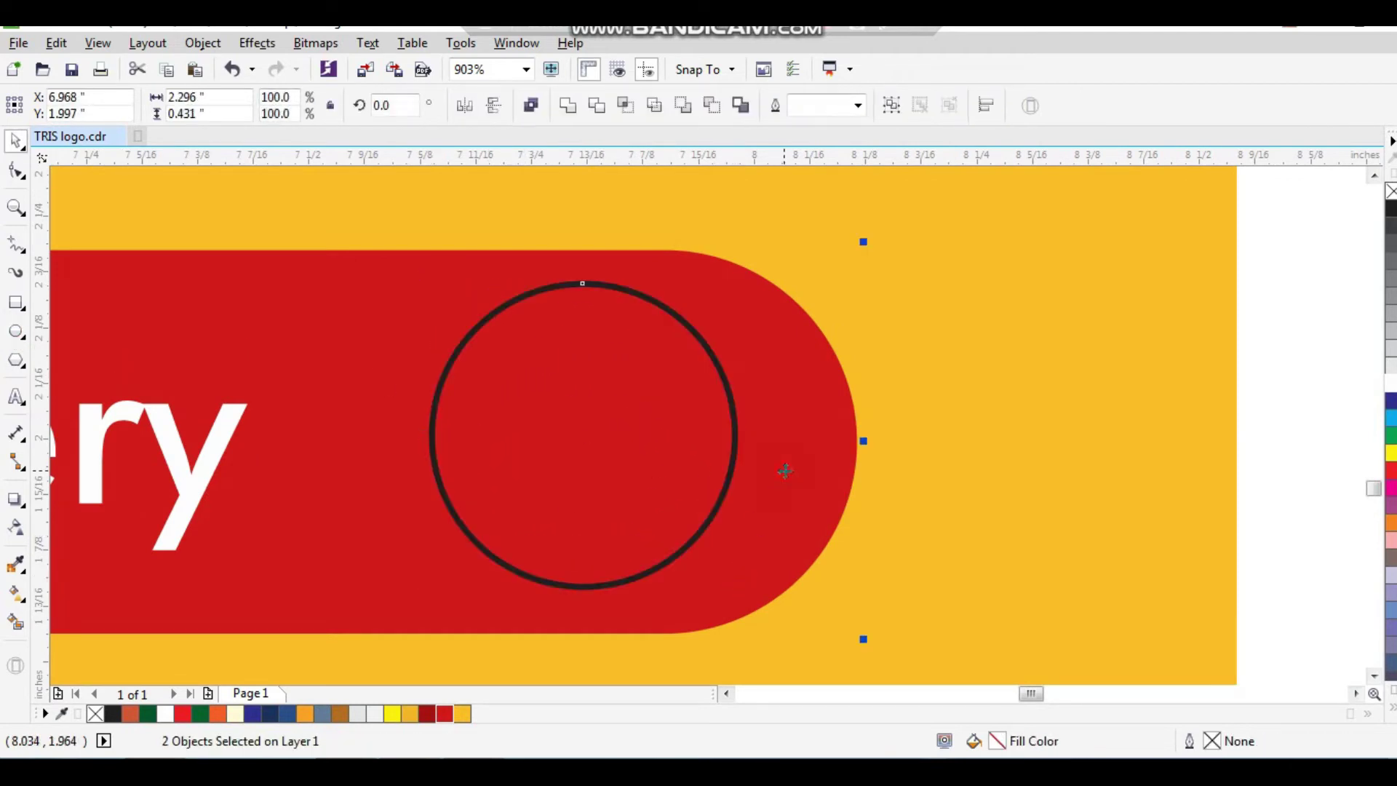
click(1388, 385)
right_click(1390, 191)
Step: Draw a square of about 0.13 in inside the white circle on the "Free Delivery" pill
scroll(852, 428, down, 6)
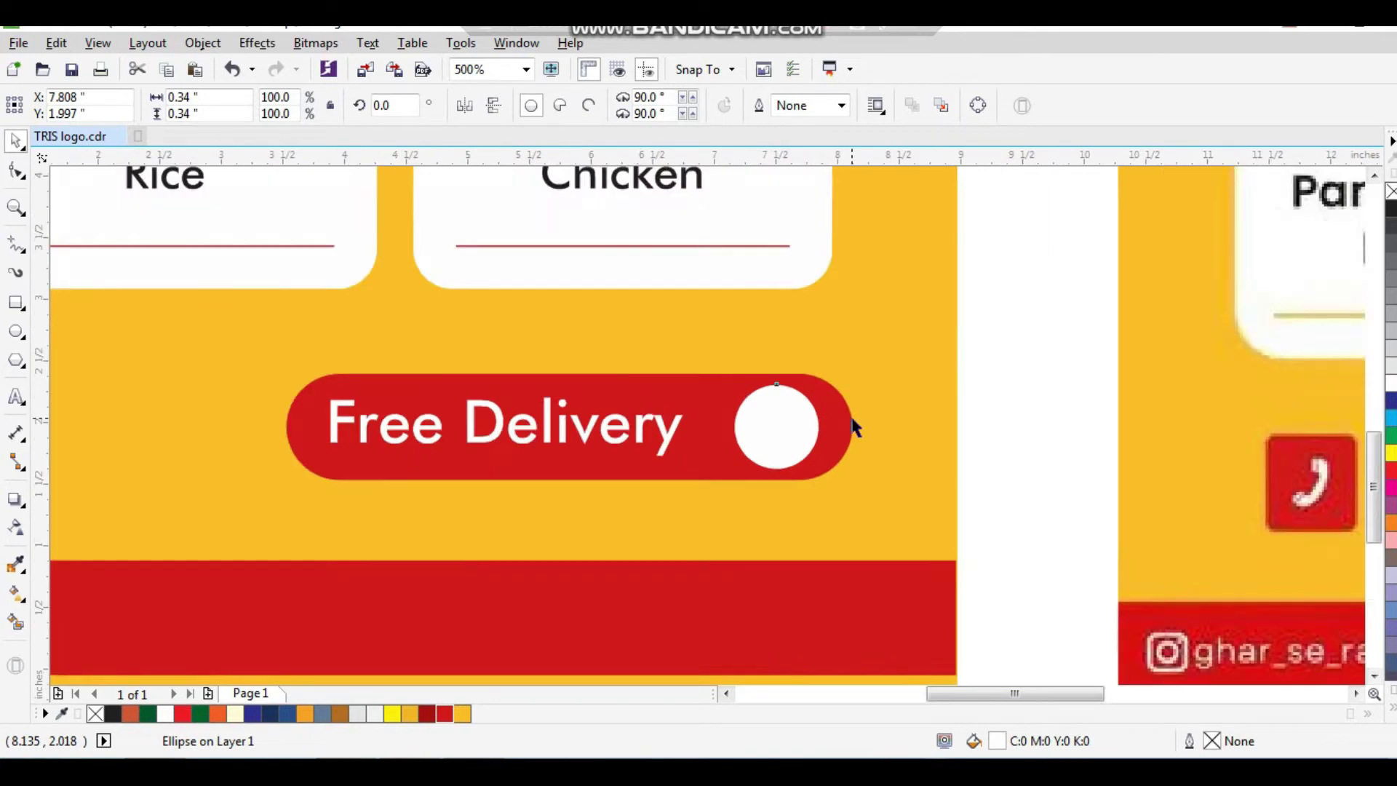
drag(661, 339, 1221, 529)
key(F2)
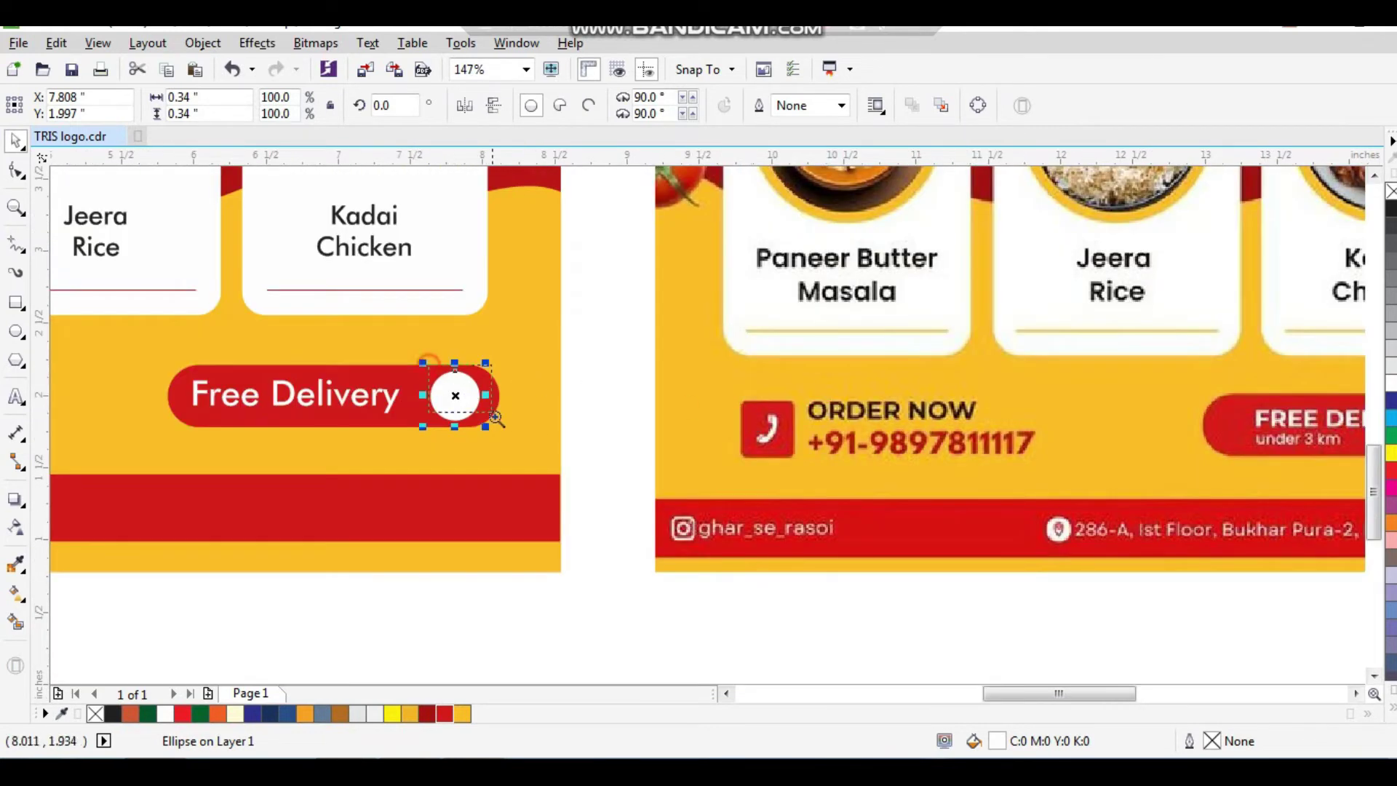
scroll(495, 419, up, 8)
click(9, 302)
drag(514, 335, 702, 480)
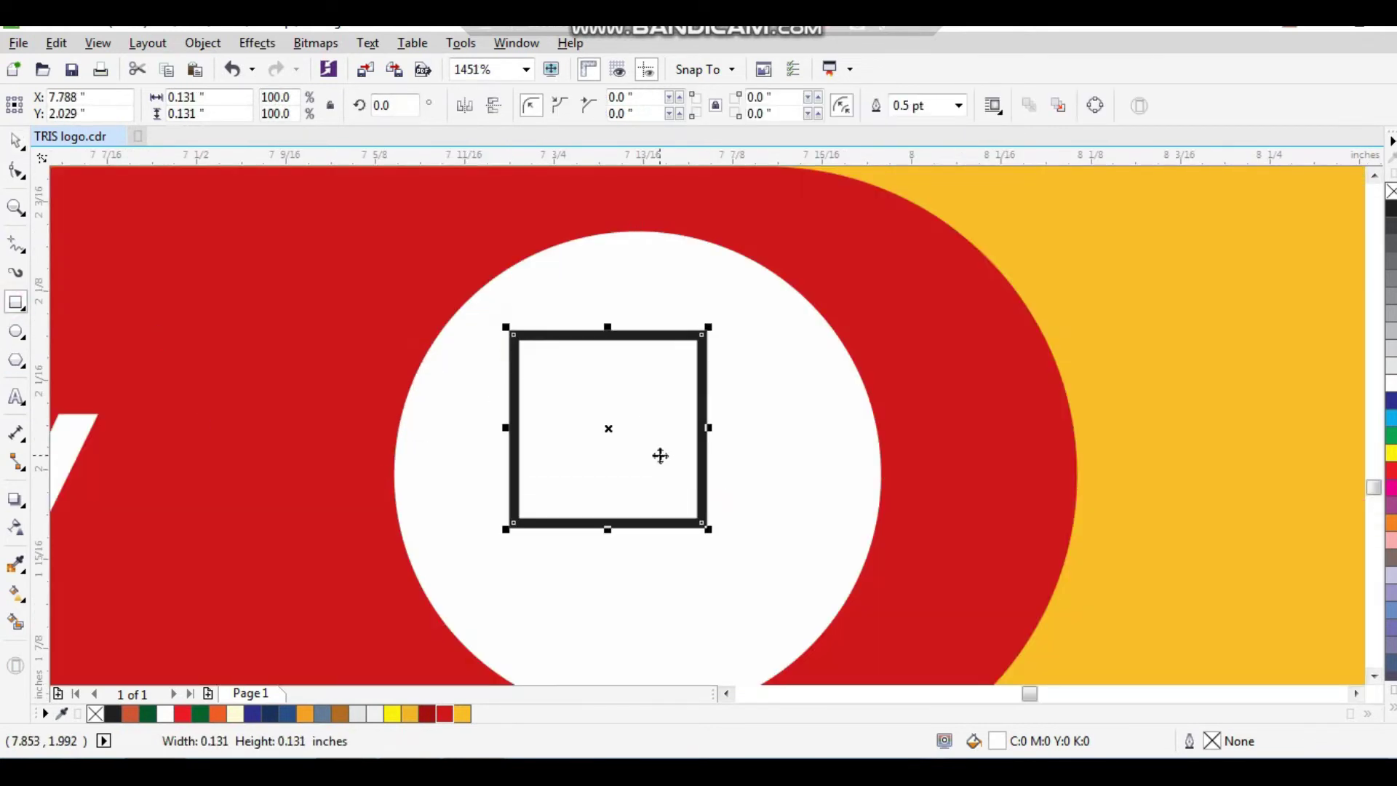
Step: Rotate the small square 45 degrees, convert it to curves and delete its left node so a right-pointing chevron remains
key(space)
click(658, 456)
drag(706, 531, 757, 412)
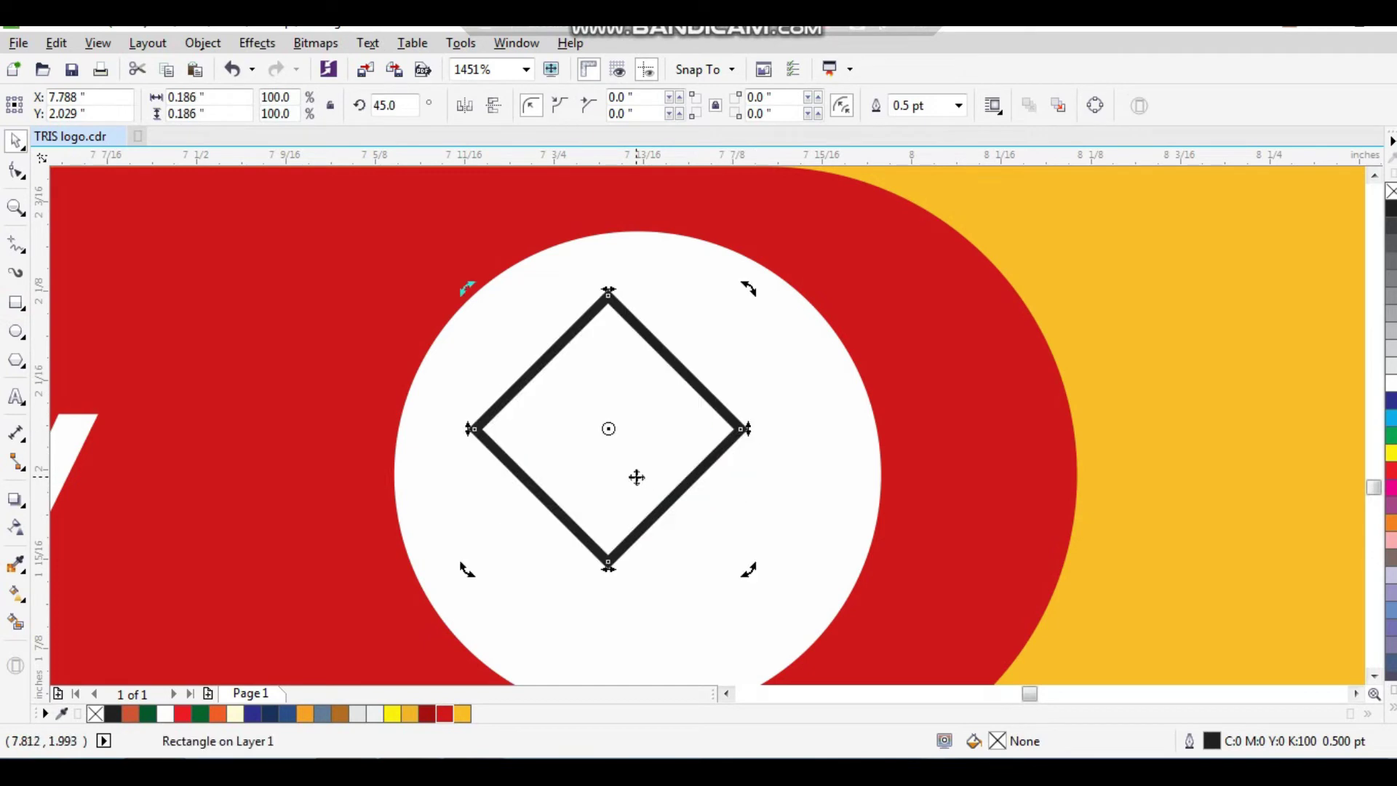
key(ctrl+q)
key(F10)
drag(470, 407, 533, 478)
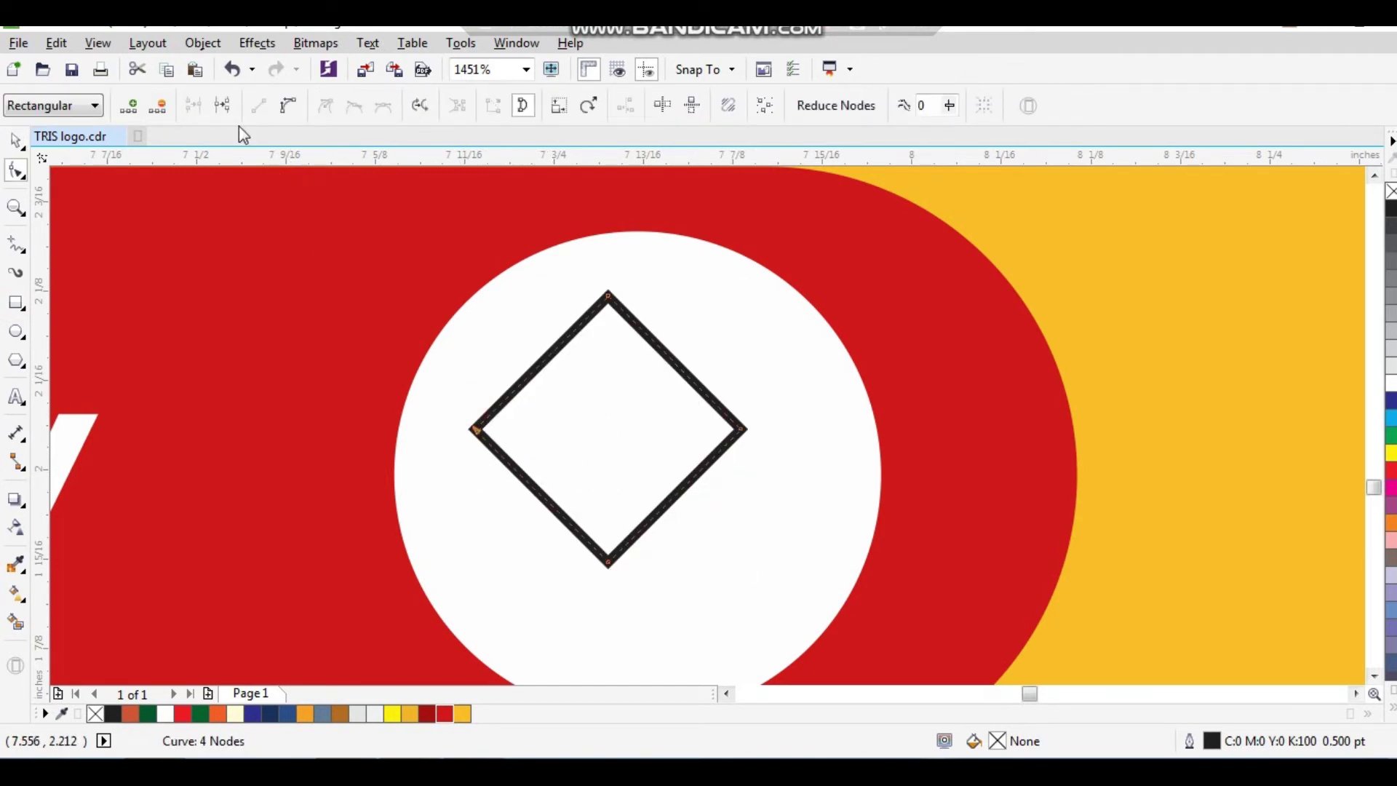
key(Delete)
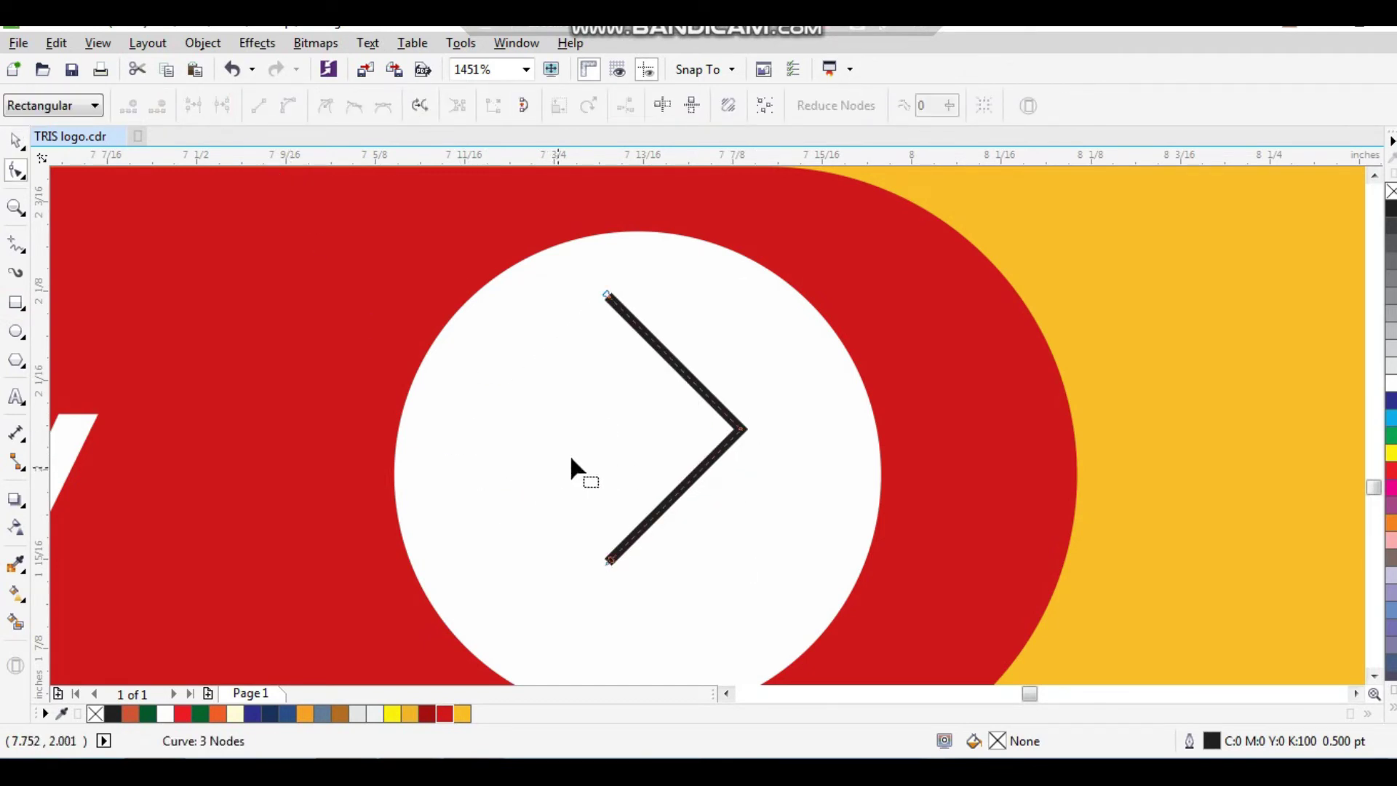
Step: Give the chevron a 2.0 pt outline converted to an object, and centre it in the white circle
key(space)
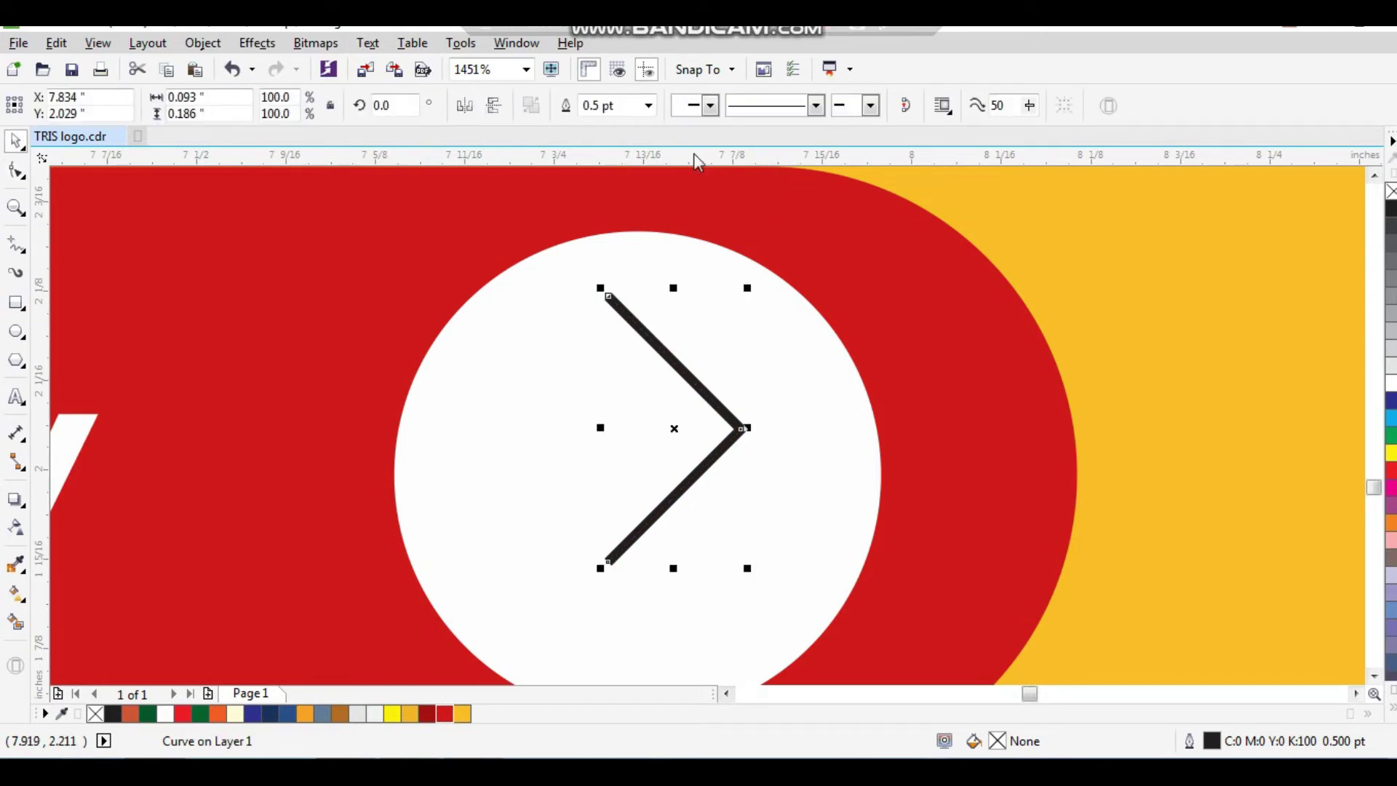
click(648, 107)
click(613, 207)
click(648, 107)
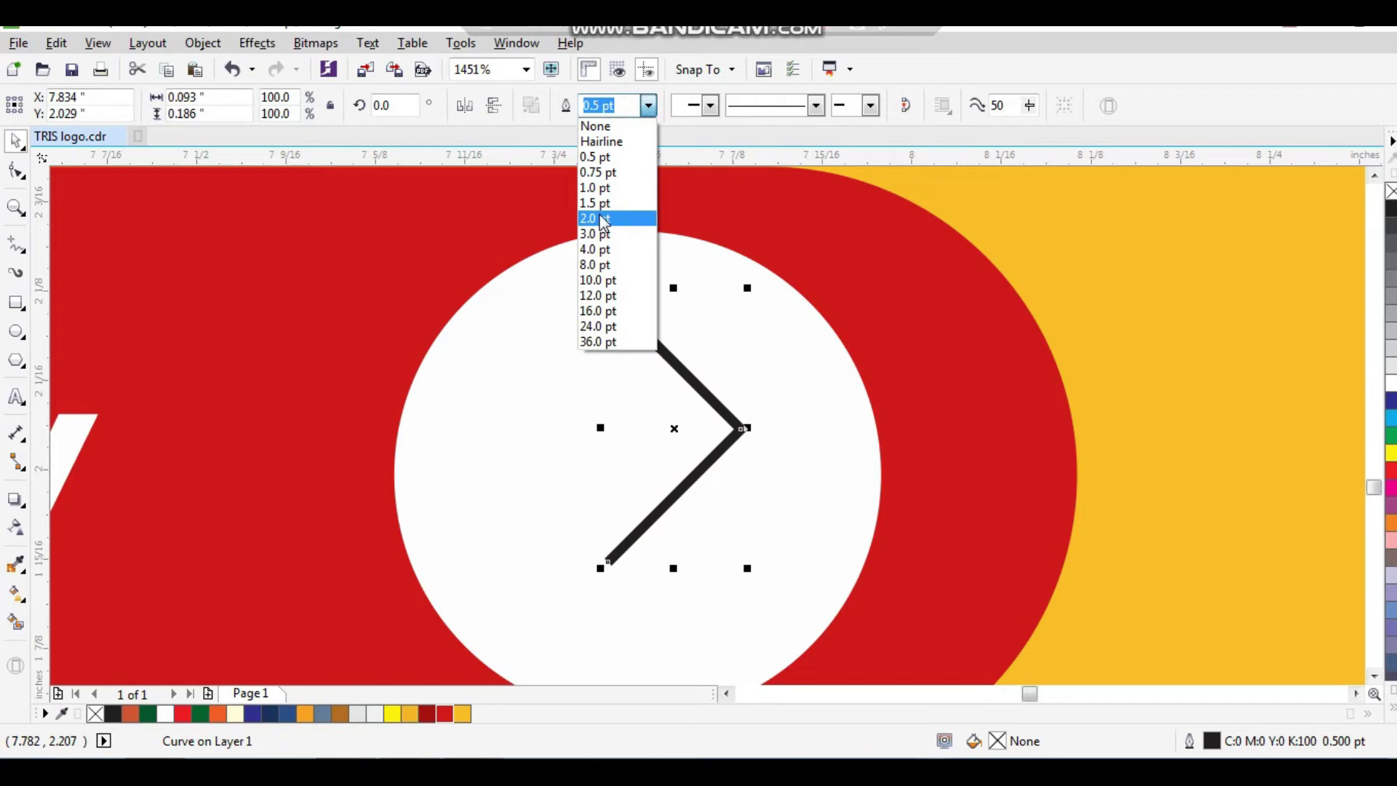
click(615, 222)
key(ctrl+shift+q)
scroll(758, 302, down, 6)
click(791, 481)
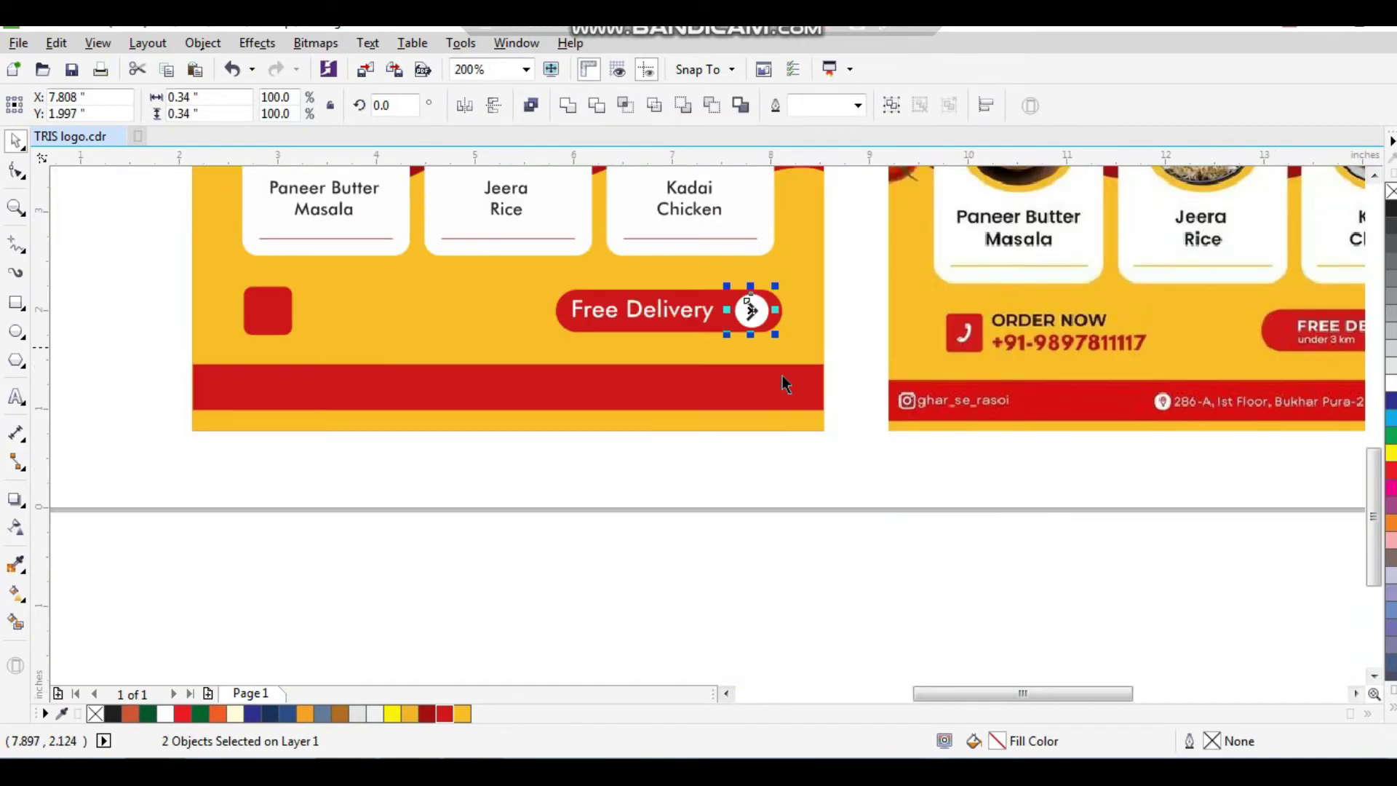
Step: Inspect the "Free Delivery" pill up close and compare the whole poster with the reference
click(570, 334)
key(shift+F2)
scroll(584, 418, down, 2)
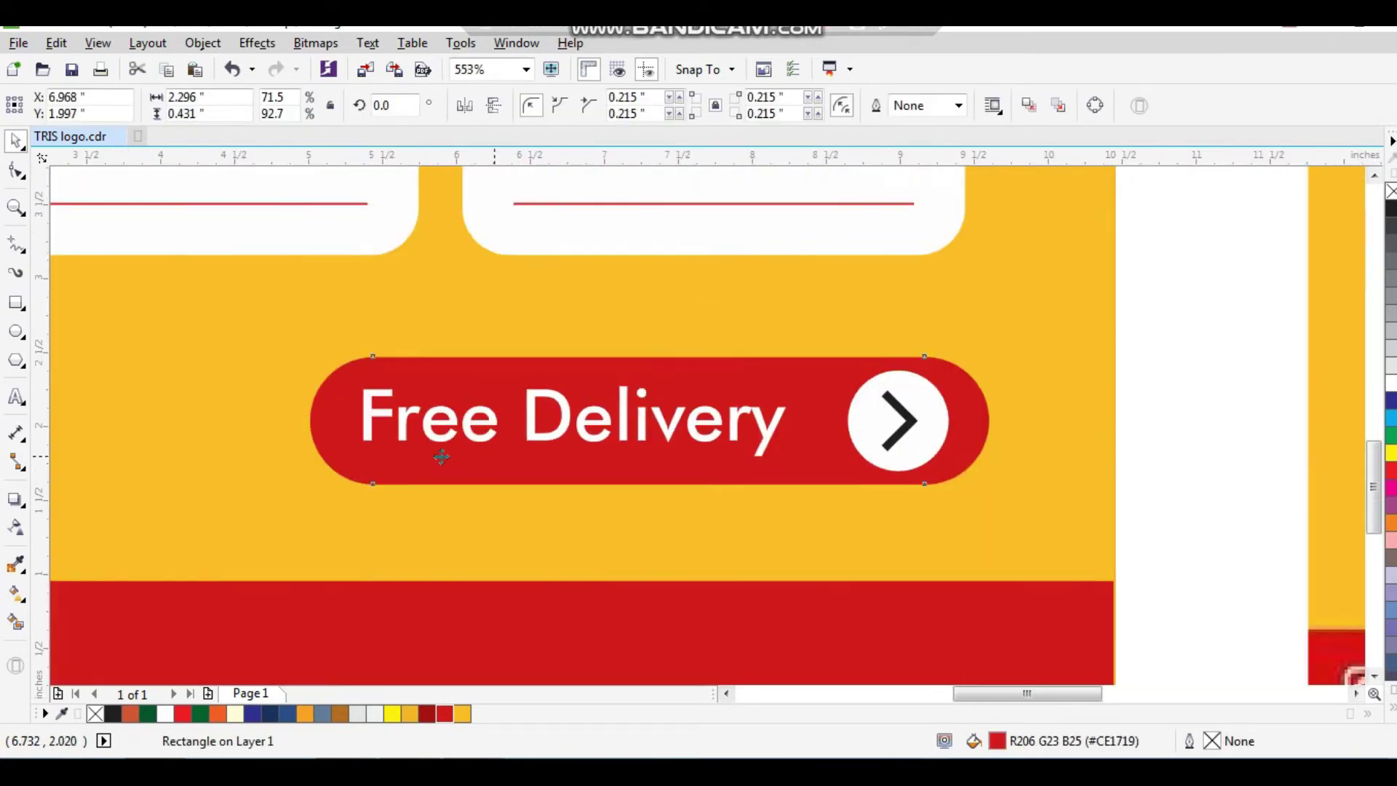
click(368, 451)
key(shift+F2)
scroll(246, 424, down, 4)
click(193, 505)
key(F2)
drag(167, 511, 831, 225)
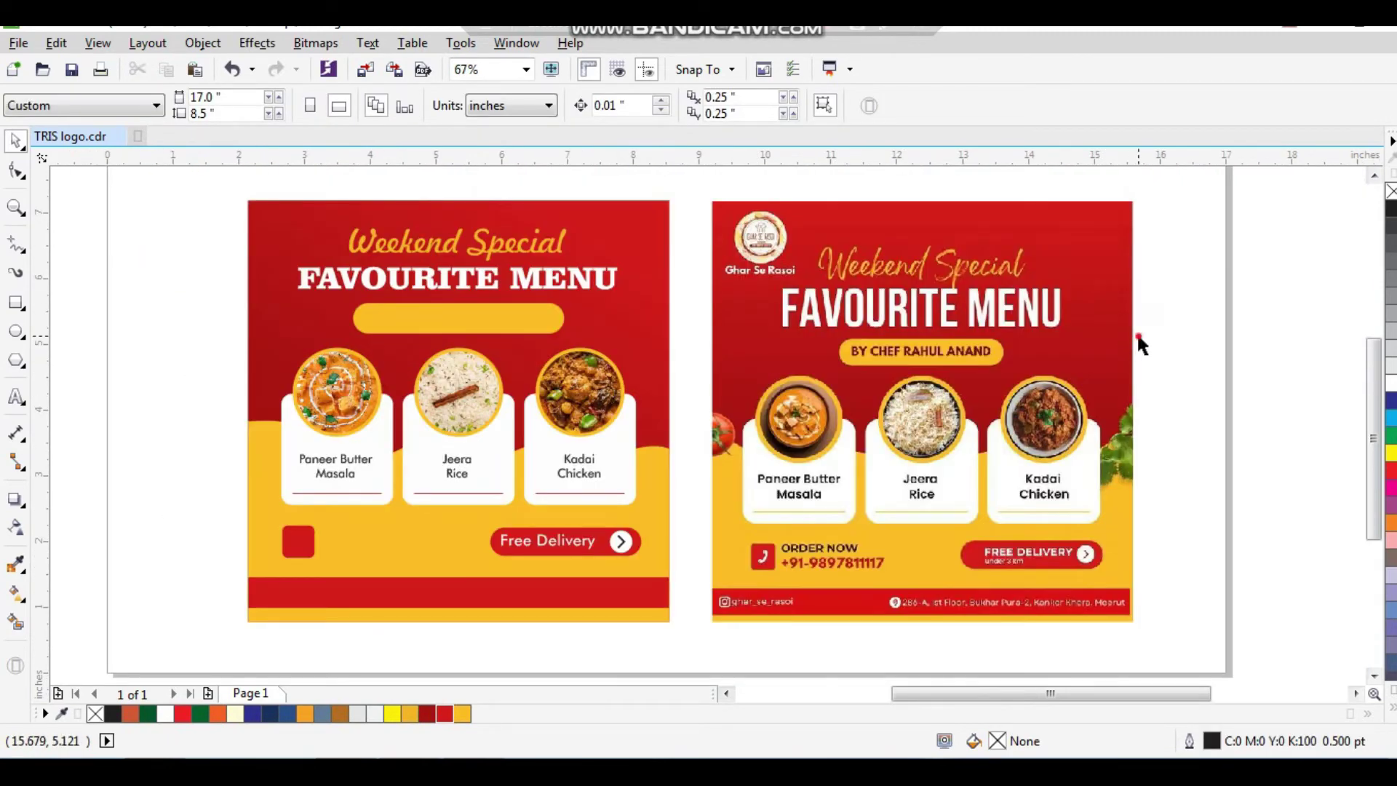
Step: Move the tomato image to the poster's left edge beside the "Paneer Butter Masala" card and bring it to the front
scroll(619, 422, down, 2)
scroll(518, 284, up, 1)
click(524, 275)
drag(530, 244, 545, 486)
scroll(510, 495, up, 3)
key(shift+Page_Up)
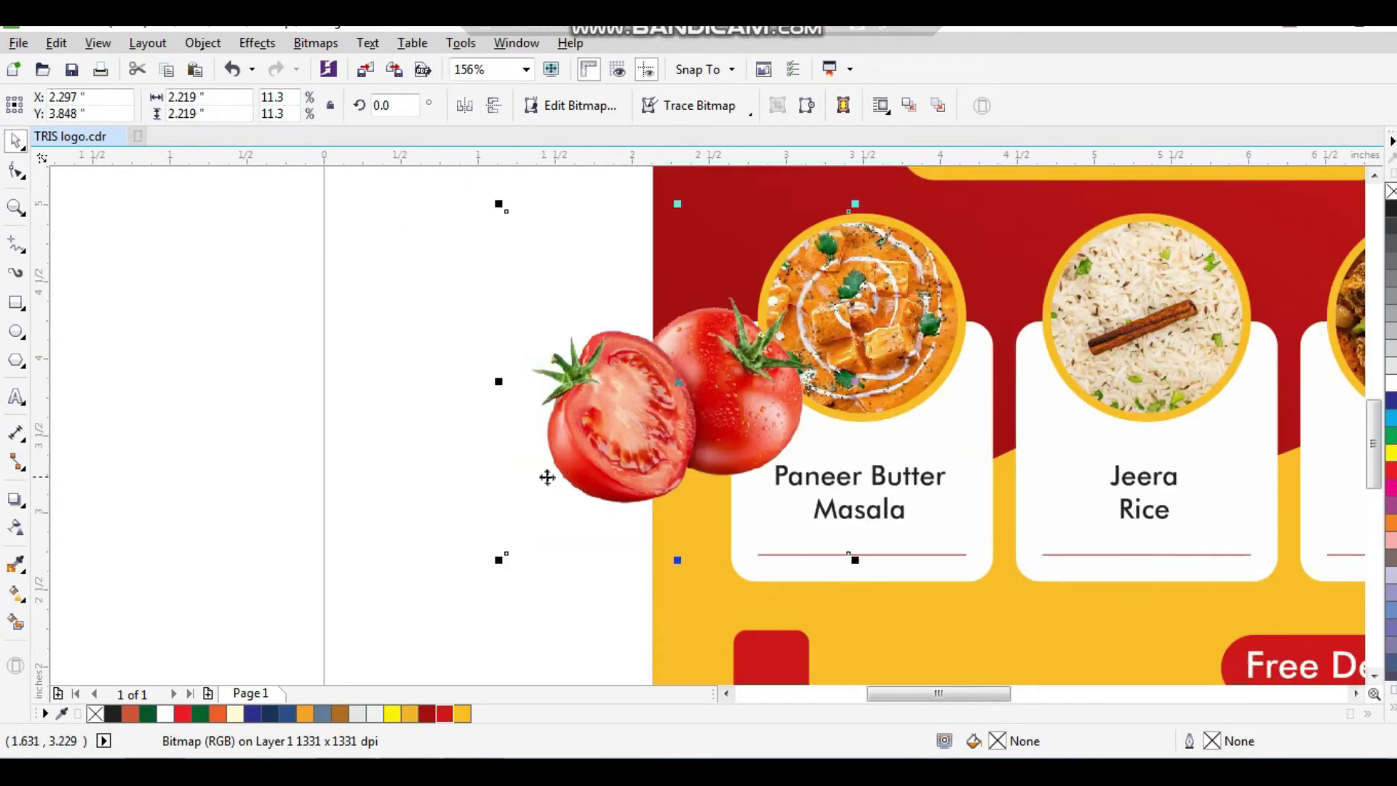
mouse_move(627, 433)
mouse_down()
mouse_move(666, 426)
mouse_move(607, 446)
mouse_up()
scroll(618, 429, down, 3)
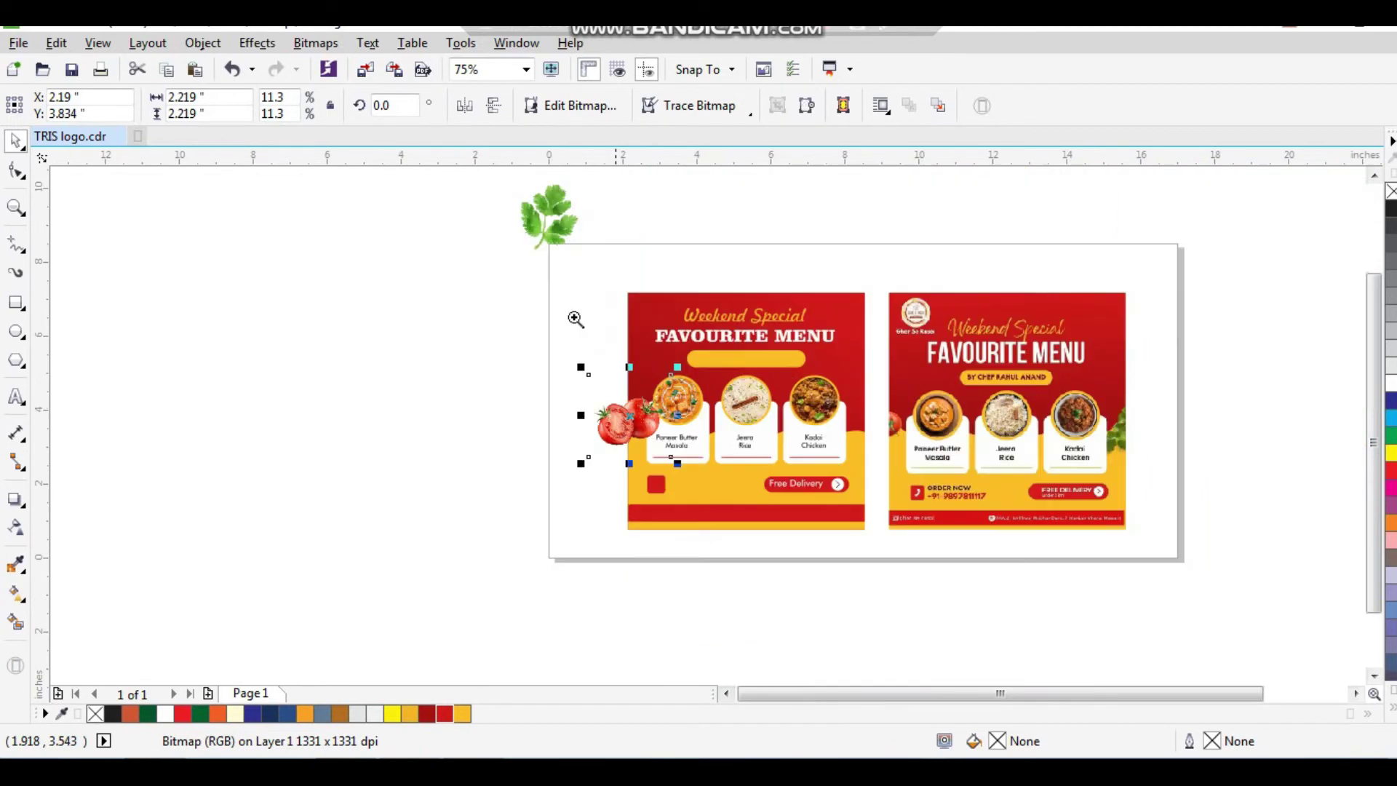
Step: PowerClip the tomato image inside the poster's red background
scroll(632, 470, up, 3)
right_click(594, 480)
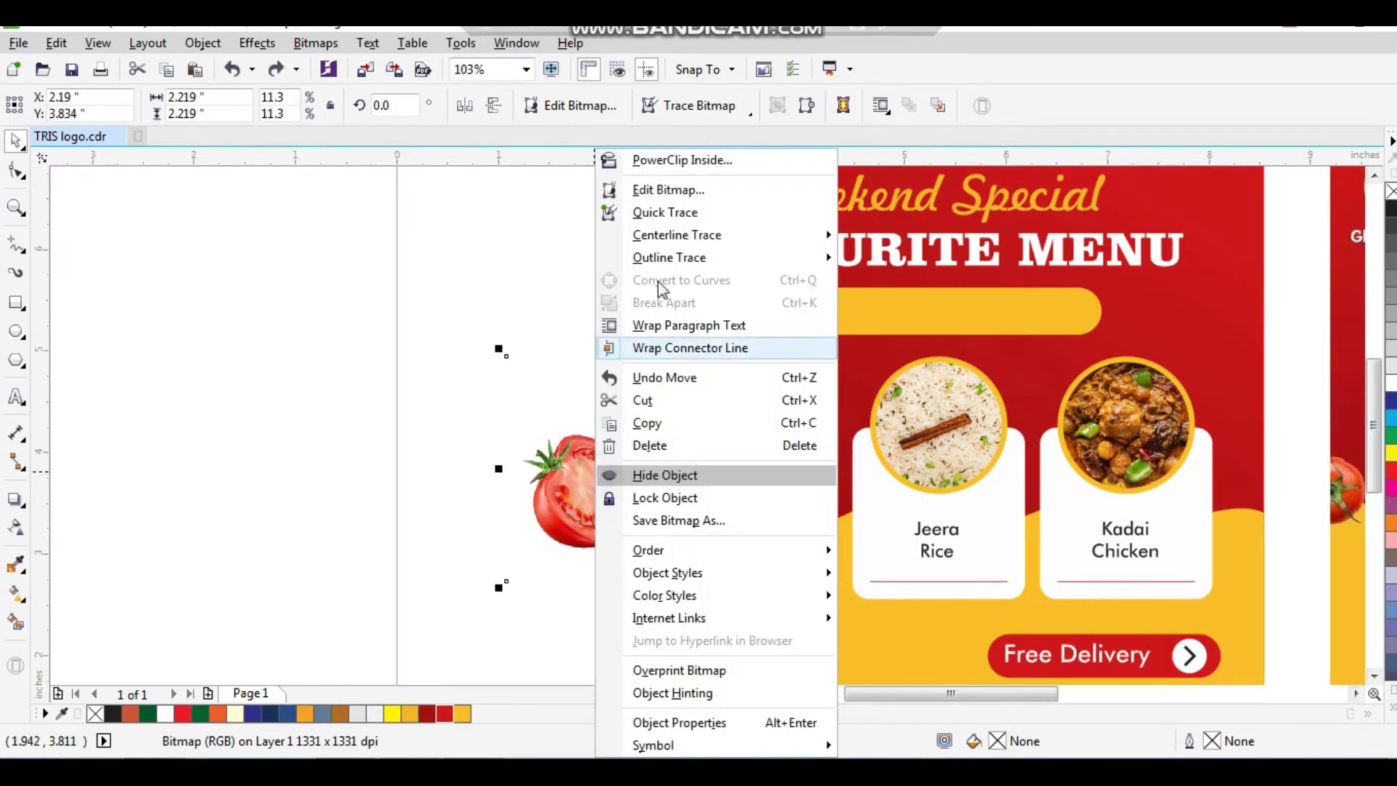
click(655, 161)
click(611, 334)
Step: PowerClip the yellow wave shape inside the poster's red background
click(625, 501)
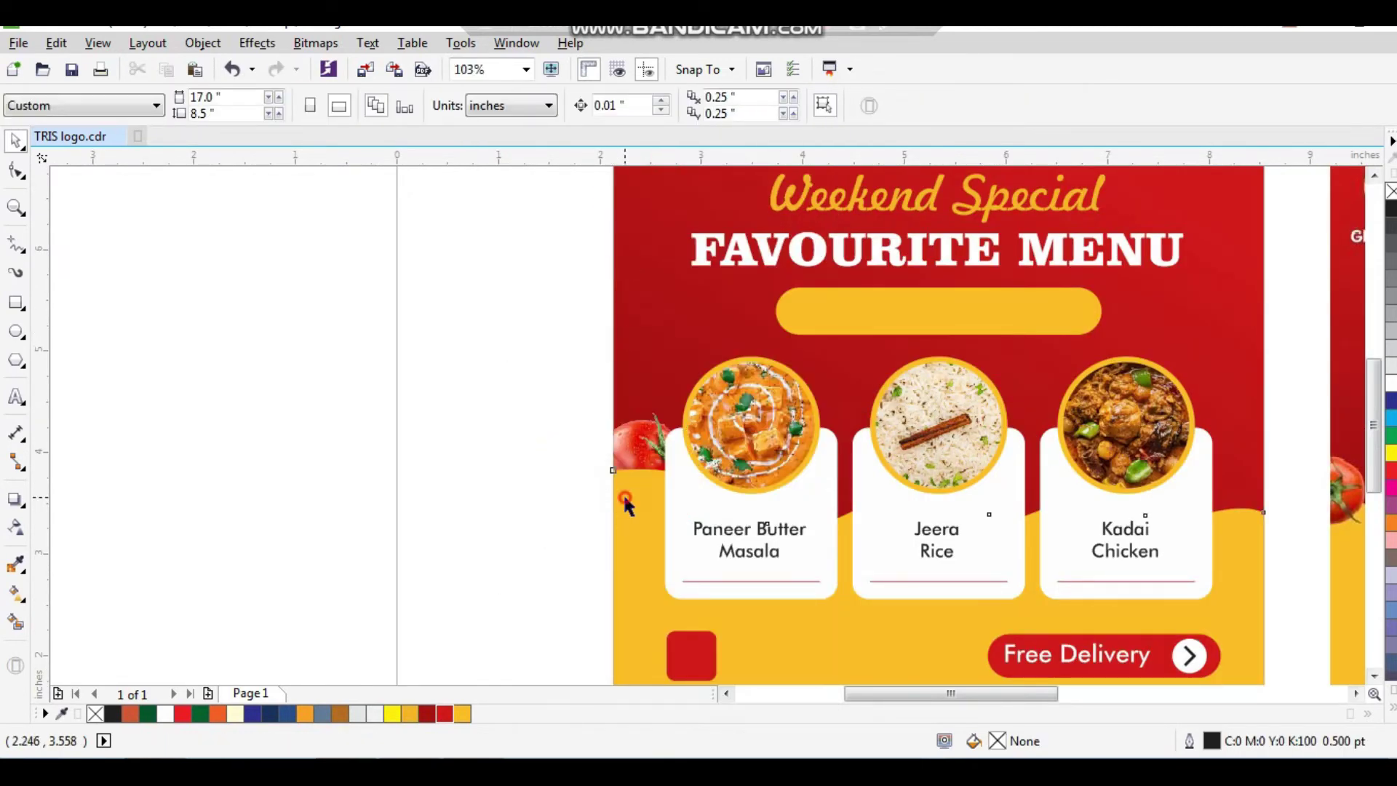
right_click(625, 499)
click(693, 207)
click(624, 303)
click(575, 331)
Step: Move the clipped yellow wave down within the background so it covers the poster's lower part
scroll(605, 382, down, 4)
scroll(496, 371, up, 3)
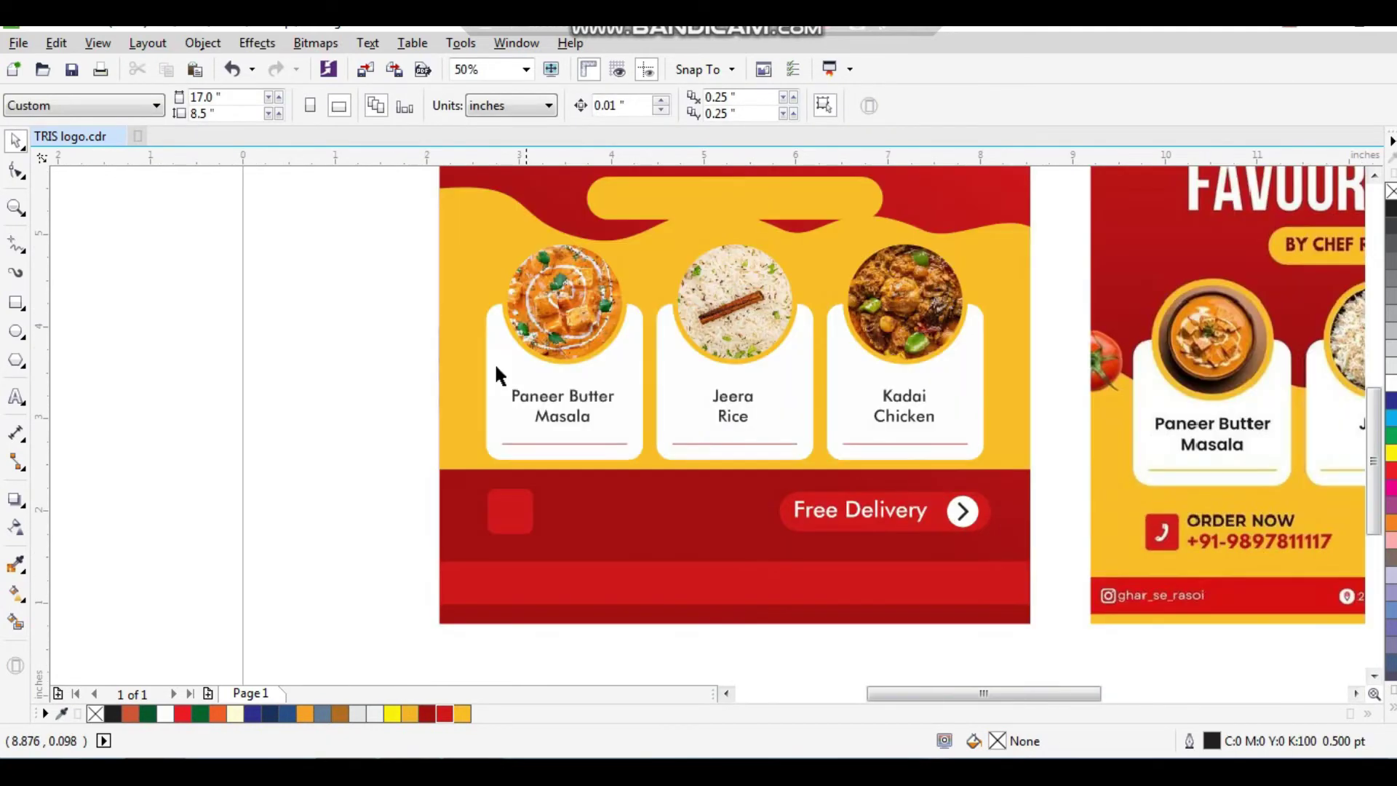
click(445, 298)
drag(456, 375, 457, 376)
key(ctrl+z)
ctrl+click(461, 324)
drag(462, 299, 461, 445)
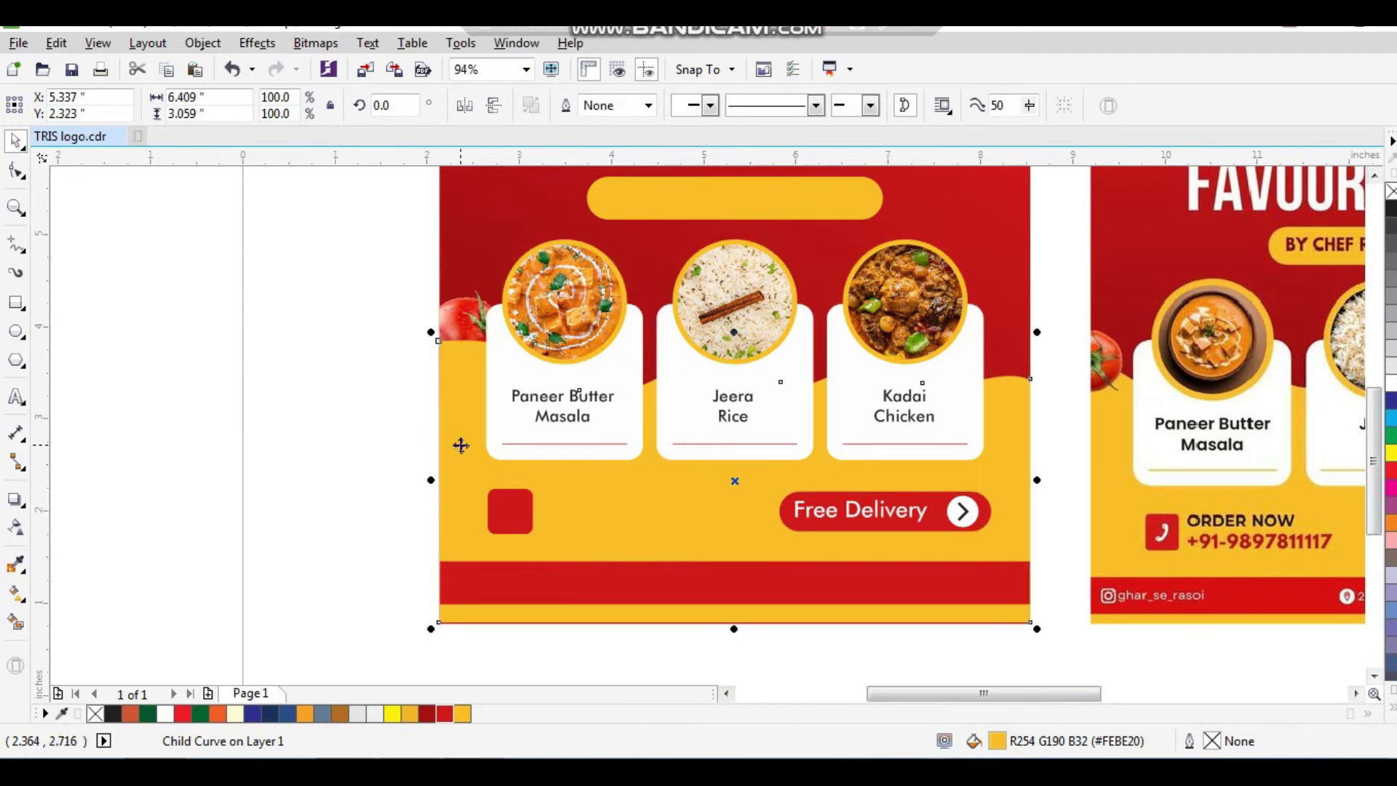
click(434, 434)
Step: Move the green coriander leaf image to the poster's right edge beside the "Kadai Chicken" card
scroll(435, 434, down, 6)
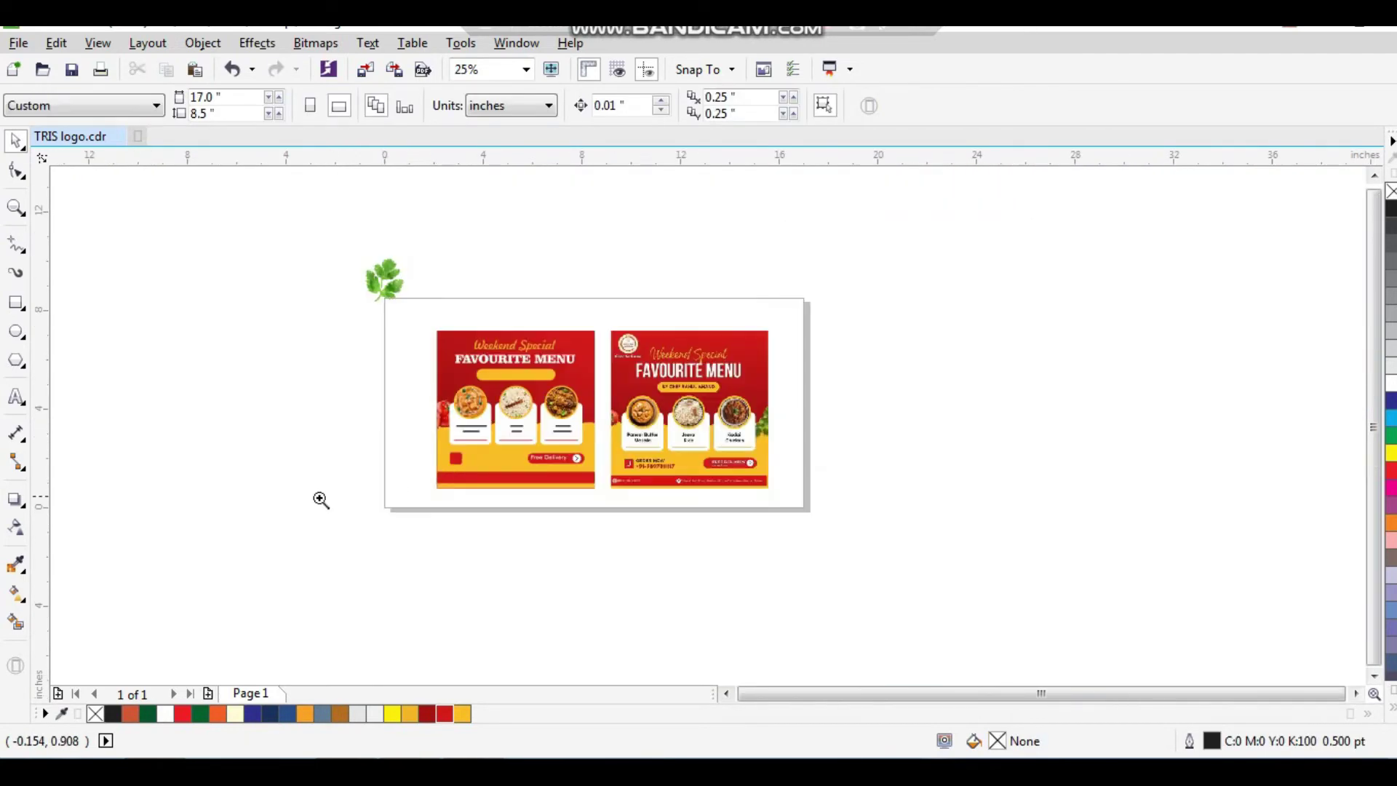
scroll(350, 241, up, 2)
click(405, 303)
drag(405, 303, 757, 539)
scroll(768, 562, up, 4)
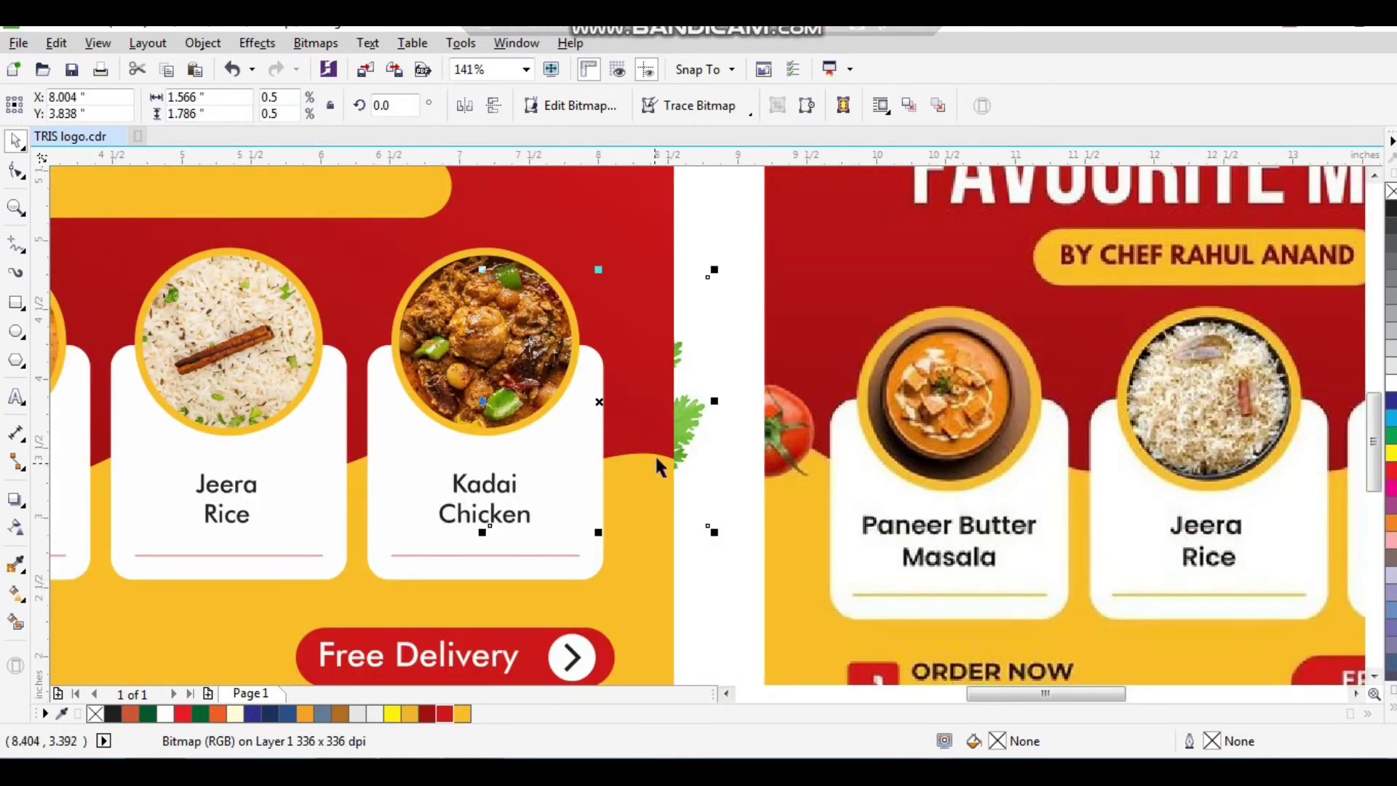
Step: PowerClip the coriander leaf image inside the poster's red background
right_click(690, 426)
click(728, 155)
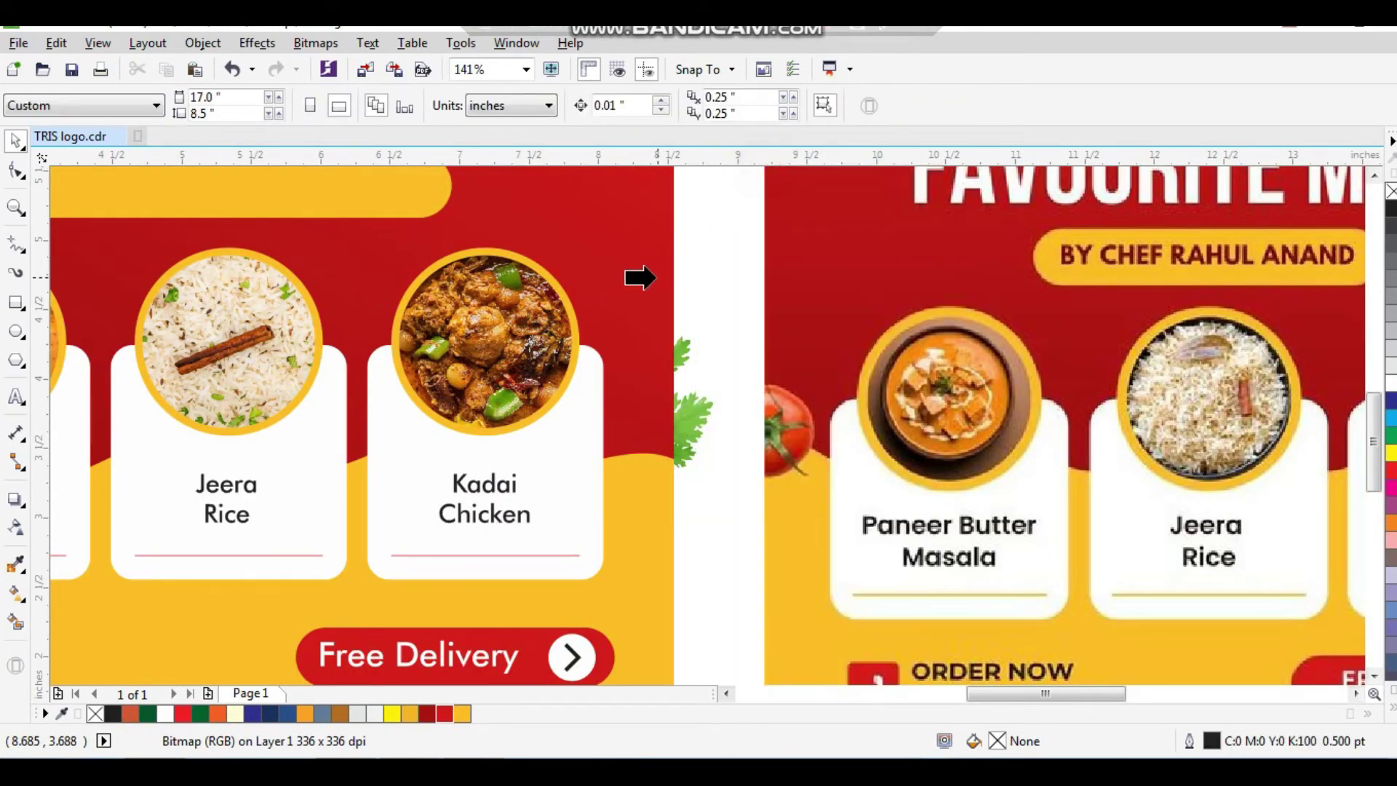
click(640, 278)
click(733, 316)
Step: Open the red background's PowerClip contents for editing and place a copy of the tomato near the poster's upper-right corner
scroll(697, 406, down, 2)
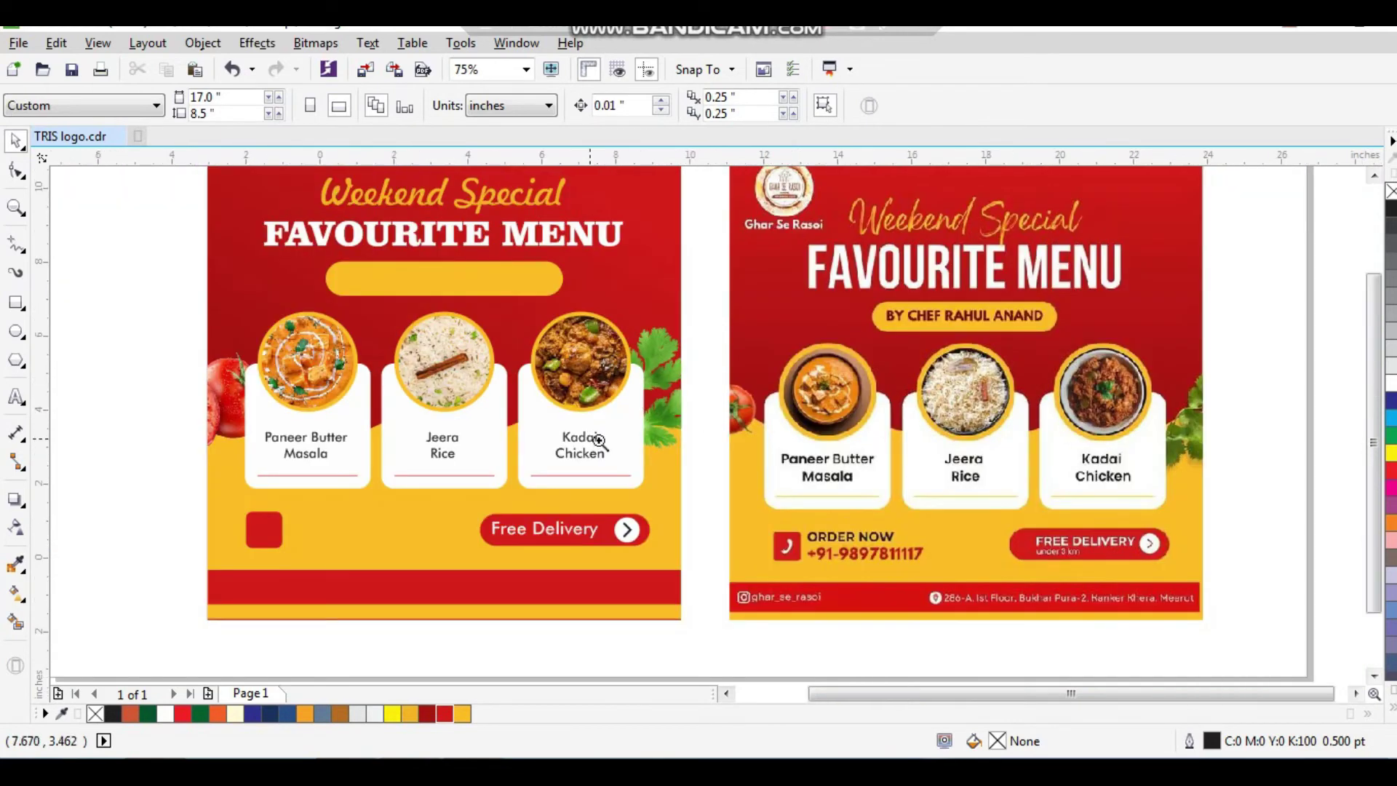
scroll(590, 439, down, 2)
click(745, 538)
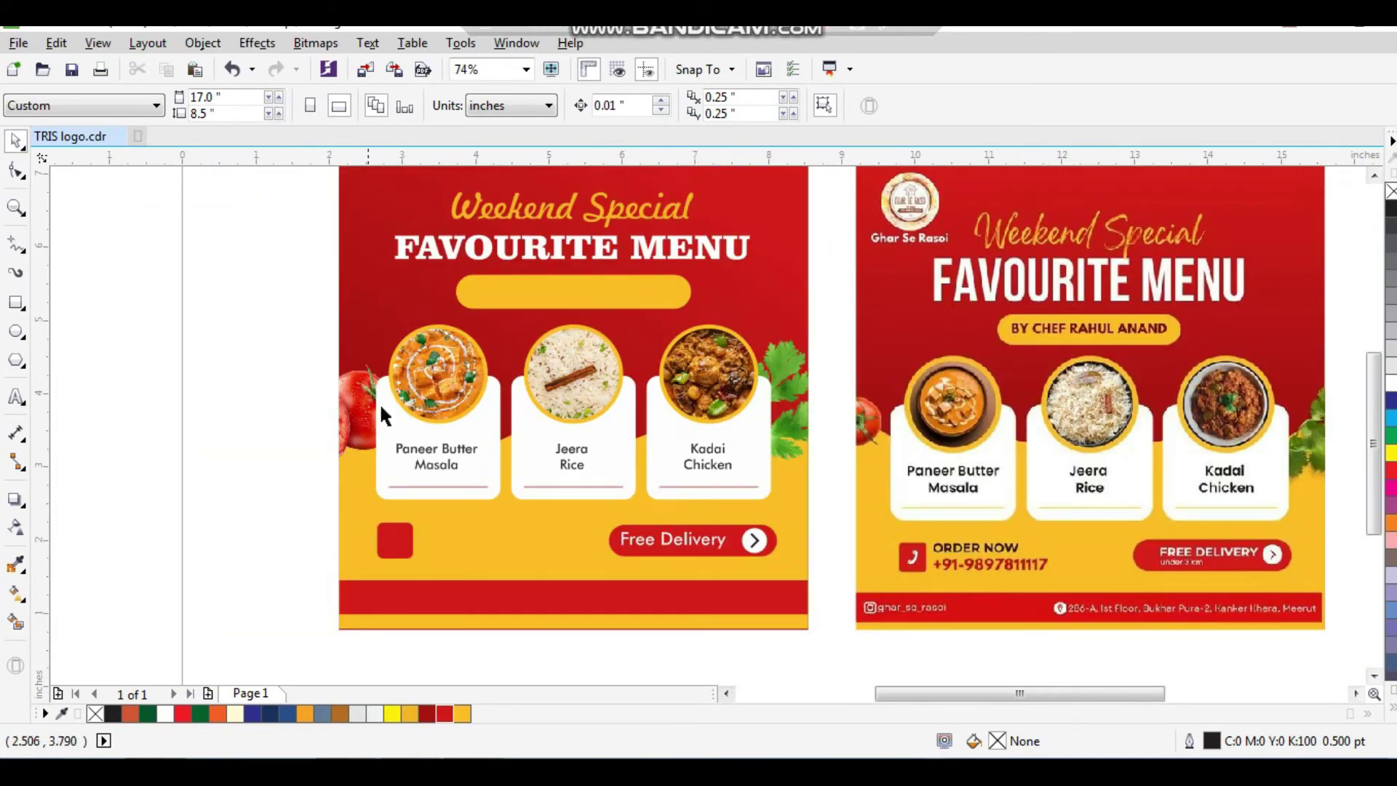
scroll(431, 339, down, 2)
scroll(435, 454, up, 2)
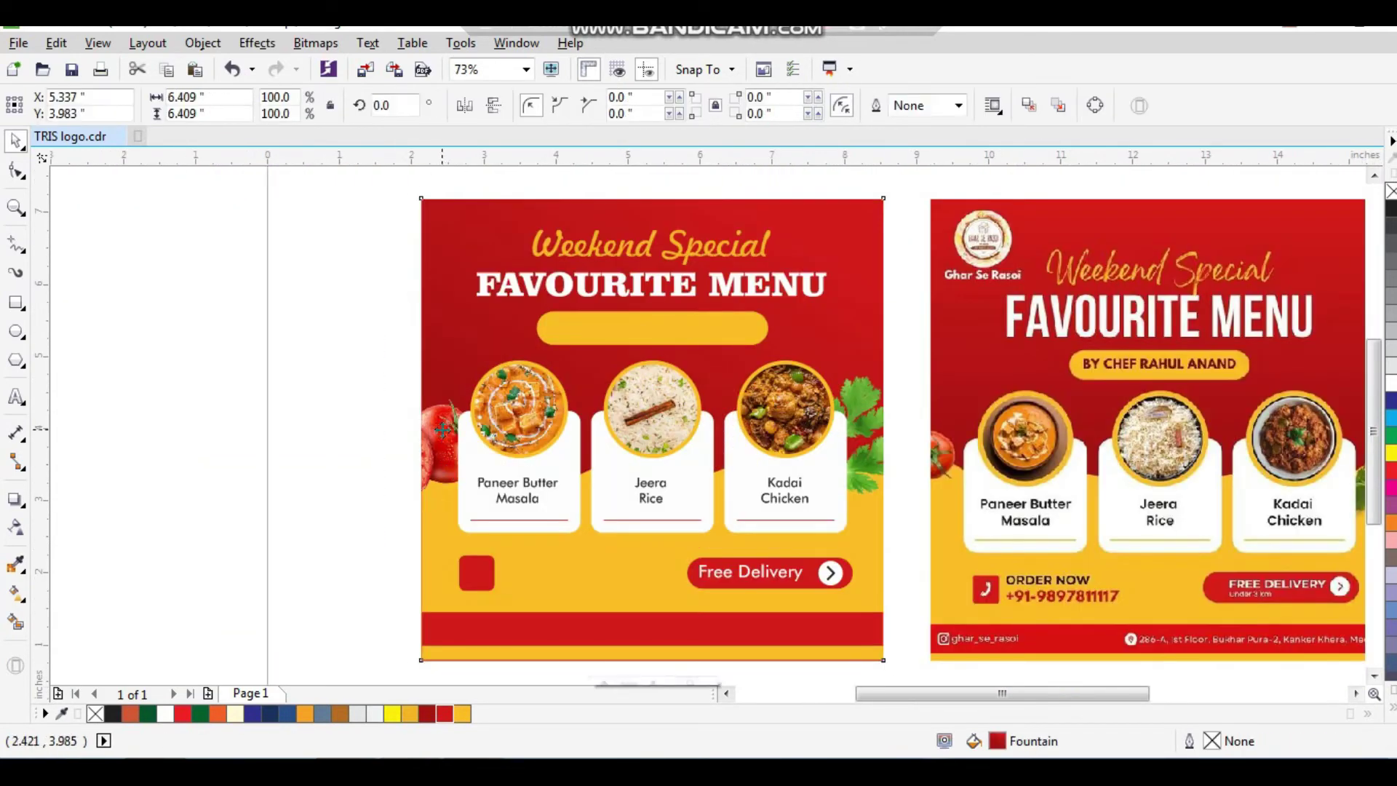
right_click(443, 429)
click(502, 189)
drag(450, 436, 827, 256)
right_click(826, 256)
Step: Enlarge the tomato copy to about 3.18 in wide and position it over the poster's upper-right corner
key(F2)
drag(551, 392, 1054, 152)
drag(802, 353, 891, 287)
drag(630, 519, 495, 654)
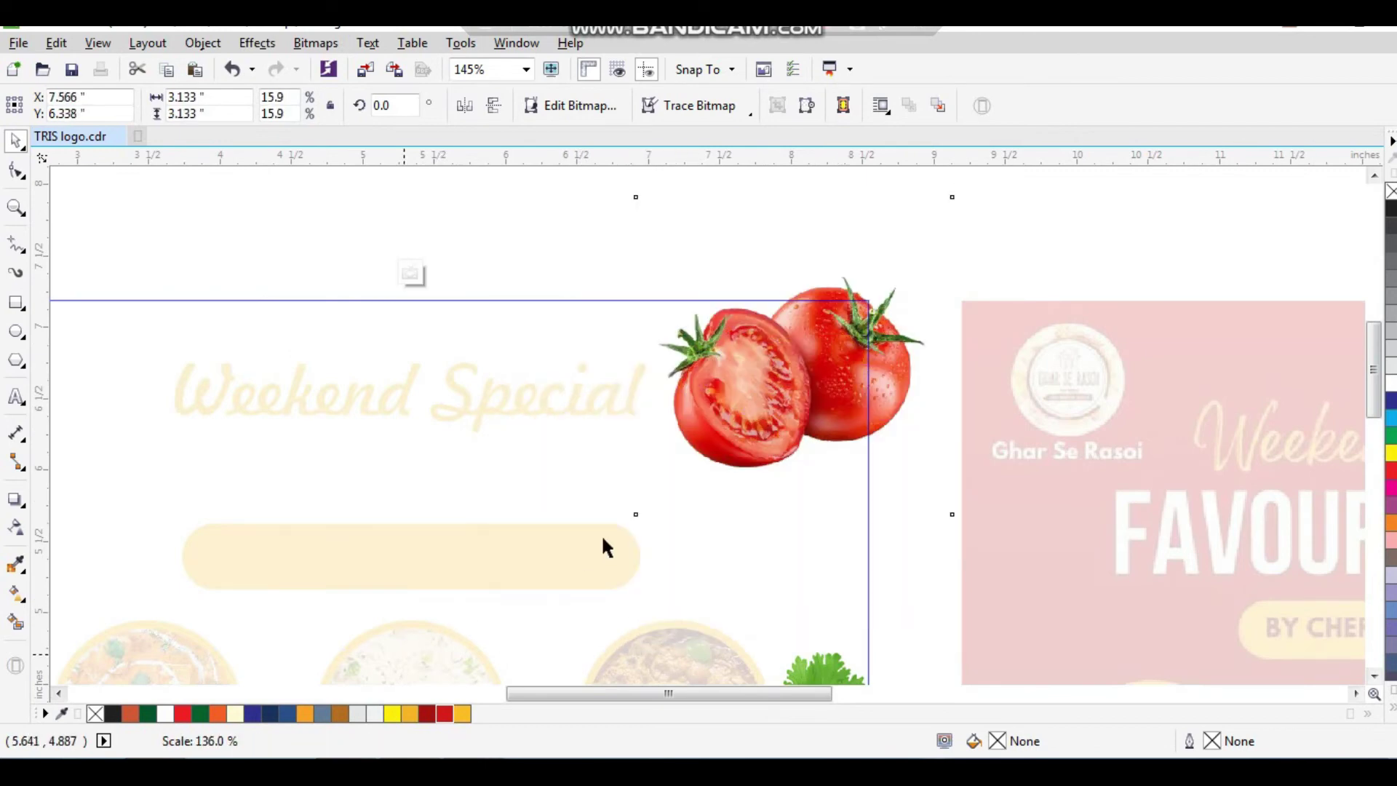
drag(711, 470, 700, 446)
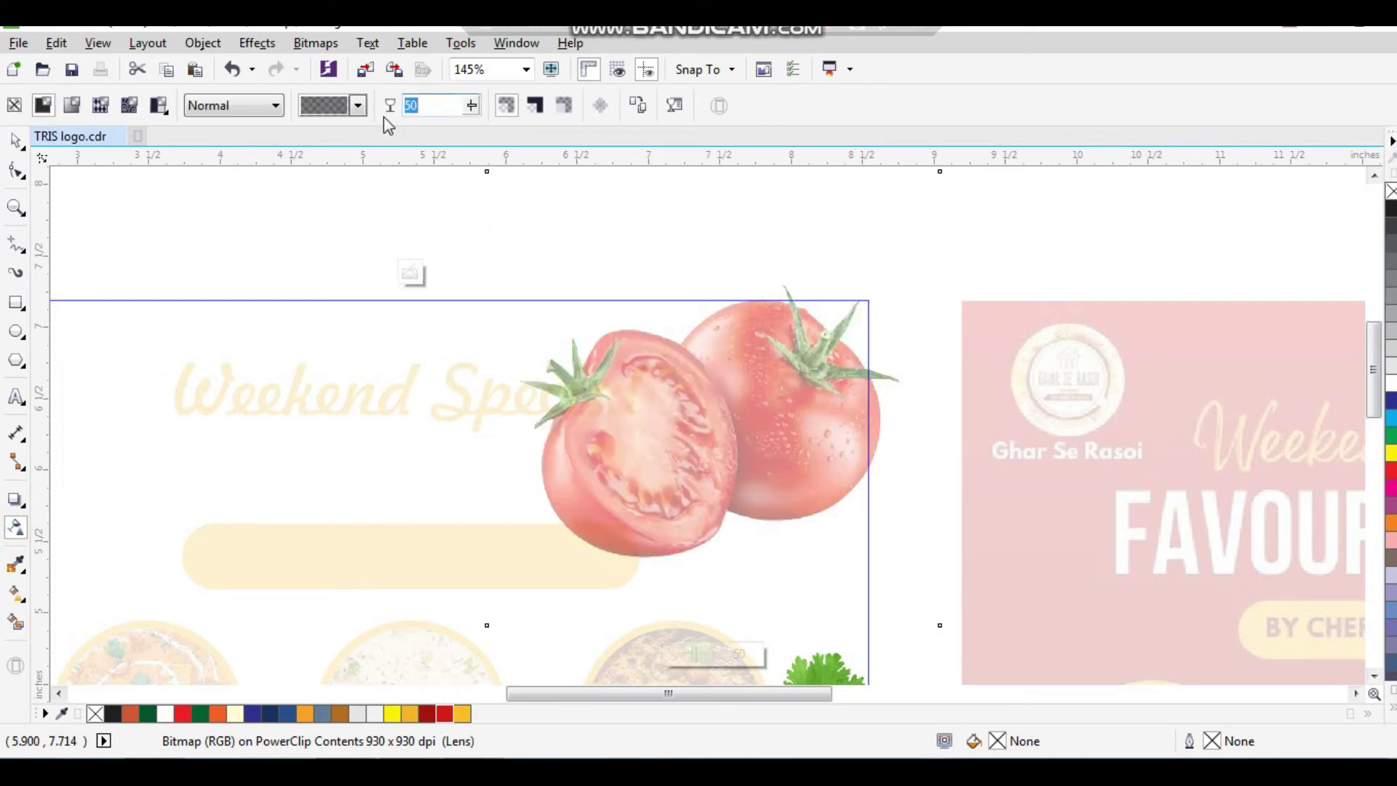
Step: Apply a uniform transparency to the enlarged tomato copy so it appears faded
key(Return)
key(space)
click(785, 267)
Step: Copy the coriander leaf to the poster's upper-left corner, enlarged to about 4.7 in wide and rotated to about 254.9 degrees
scroll(743, 350, down, 2)
key(F2)
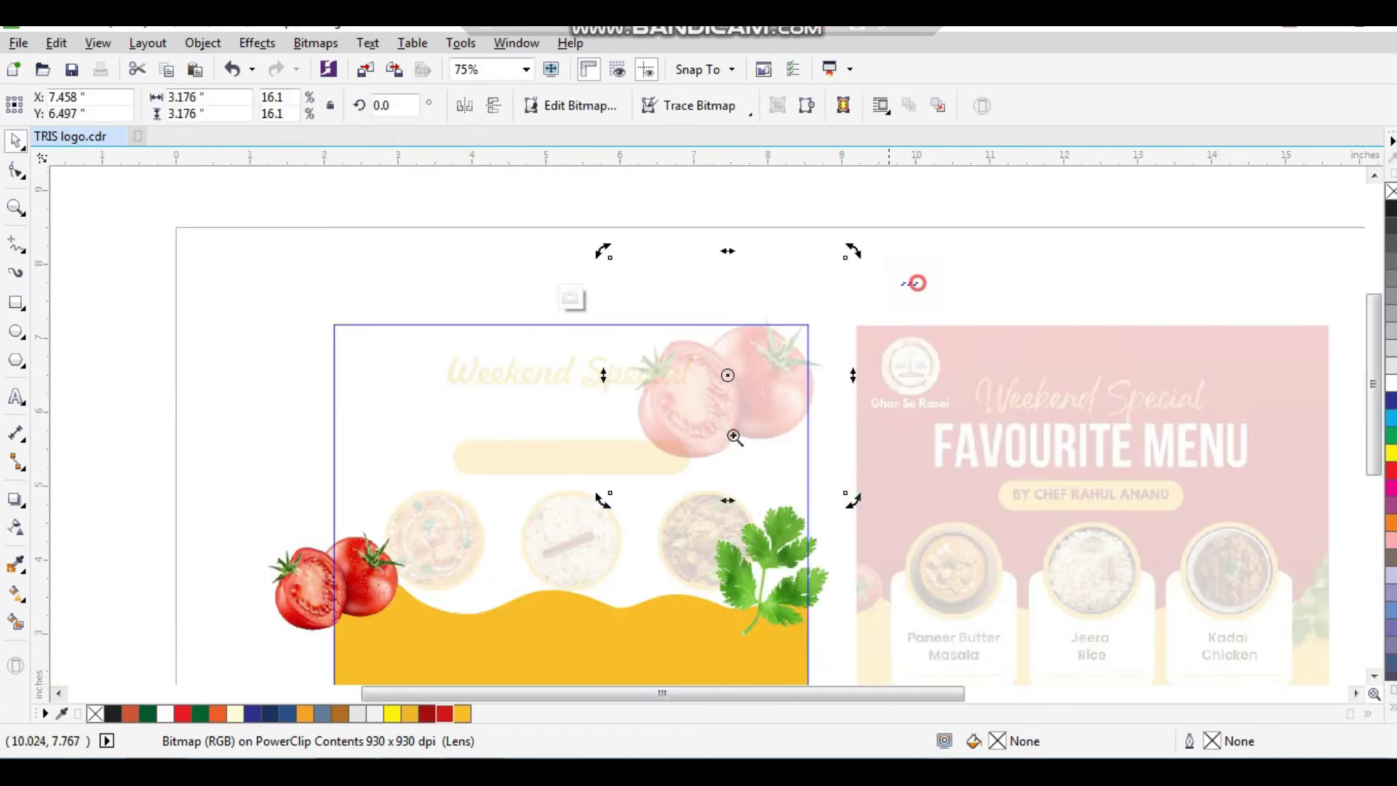
drag(917, 280, 342, 664)
click(242, 384)
drag(946, 490, 495, 290)
drag(555, 240, 748, 592)
drag(561, 386, 495, 320)
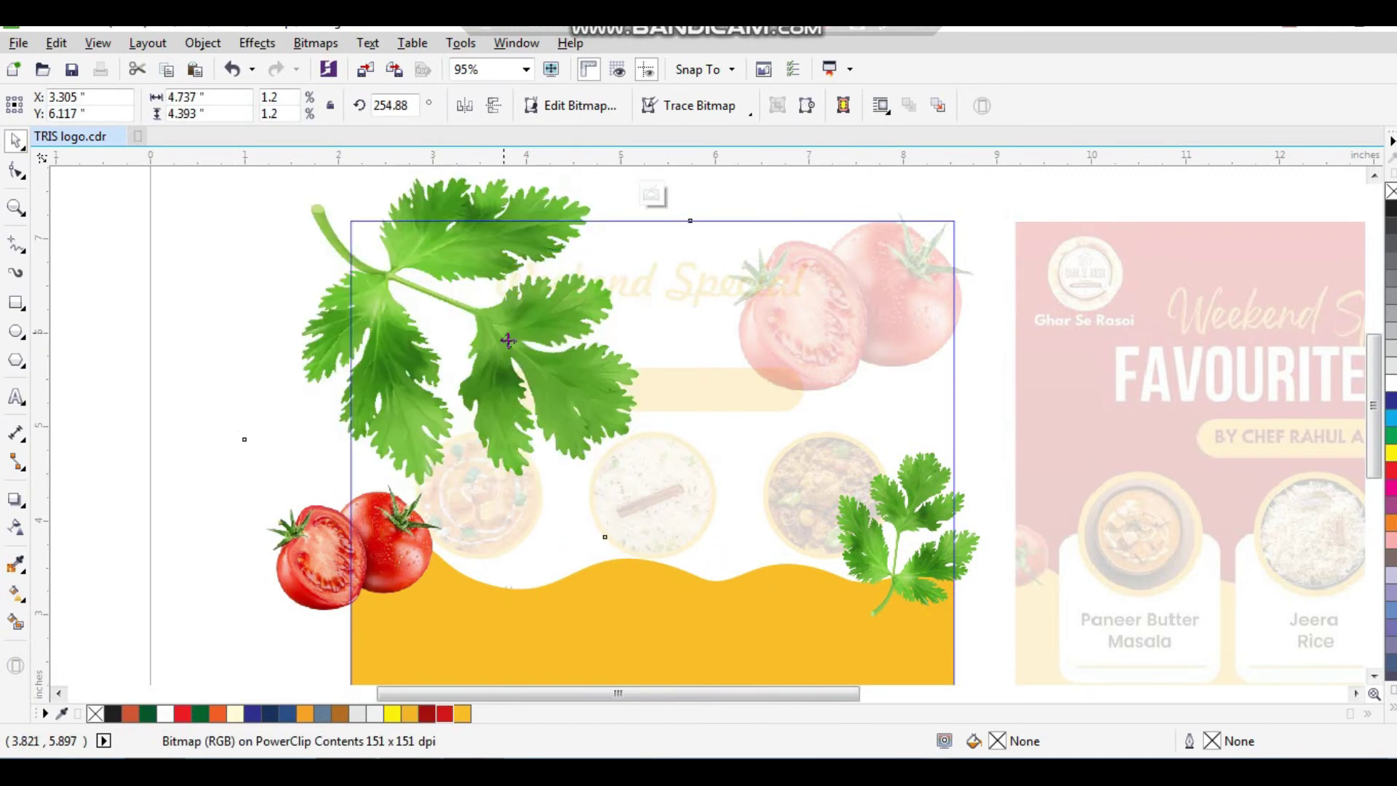
Step: Apply a uniform transparency of 85 to the large coriander copy
click(16, 528)
click(42, 107)
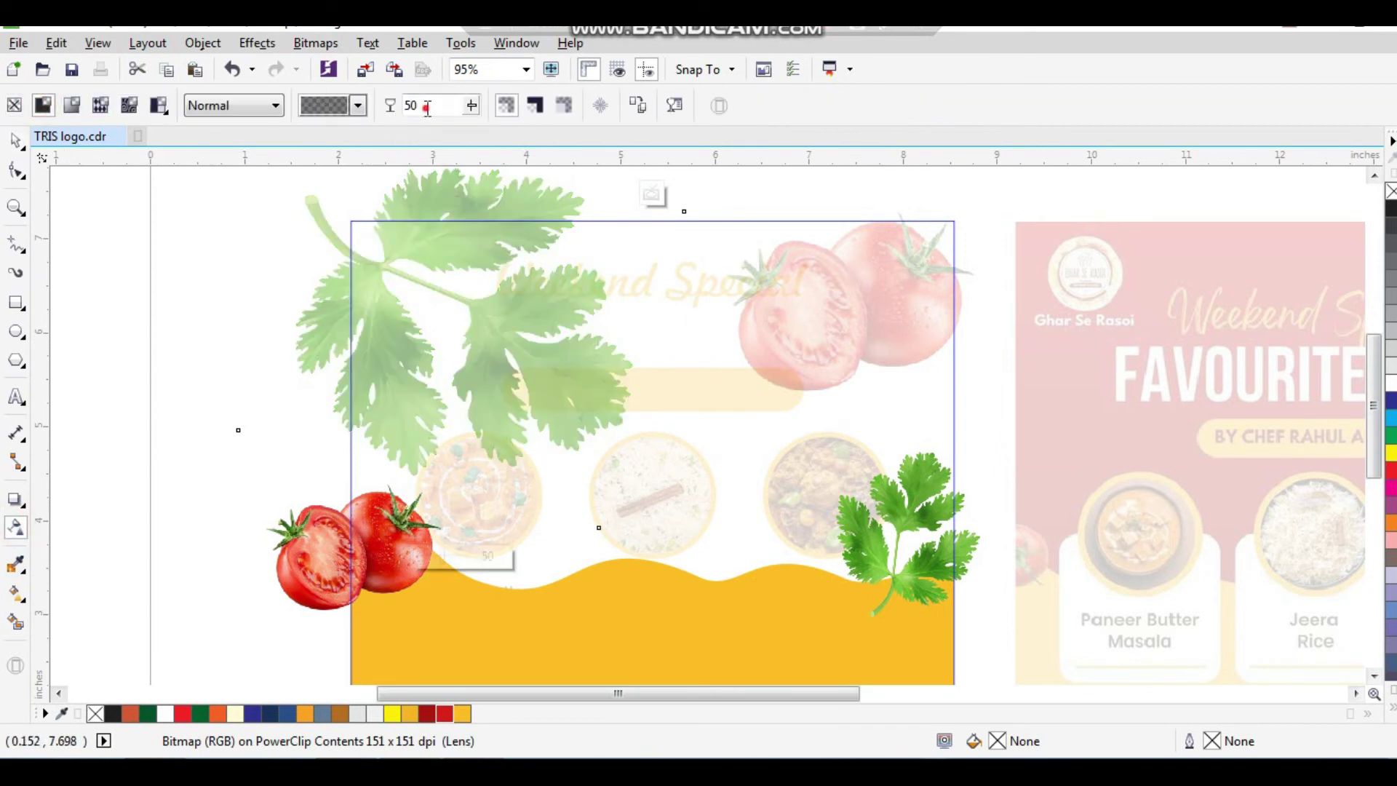
text(85)
key(Return)
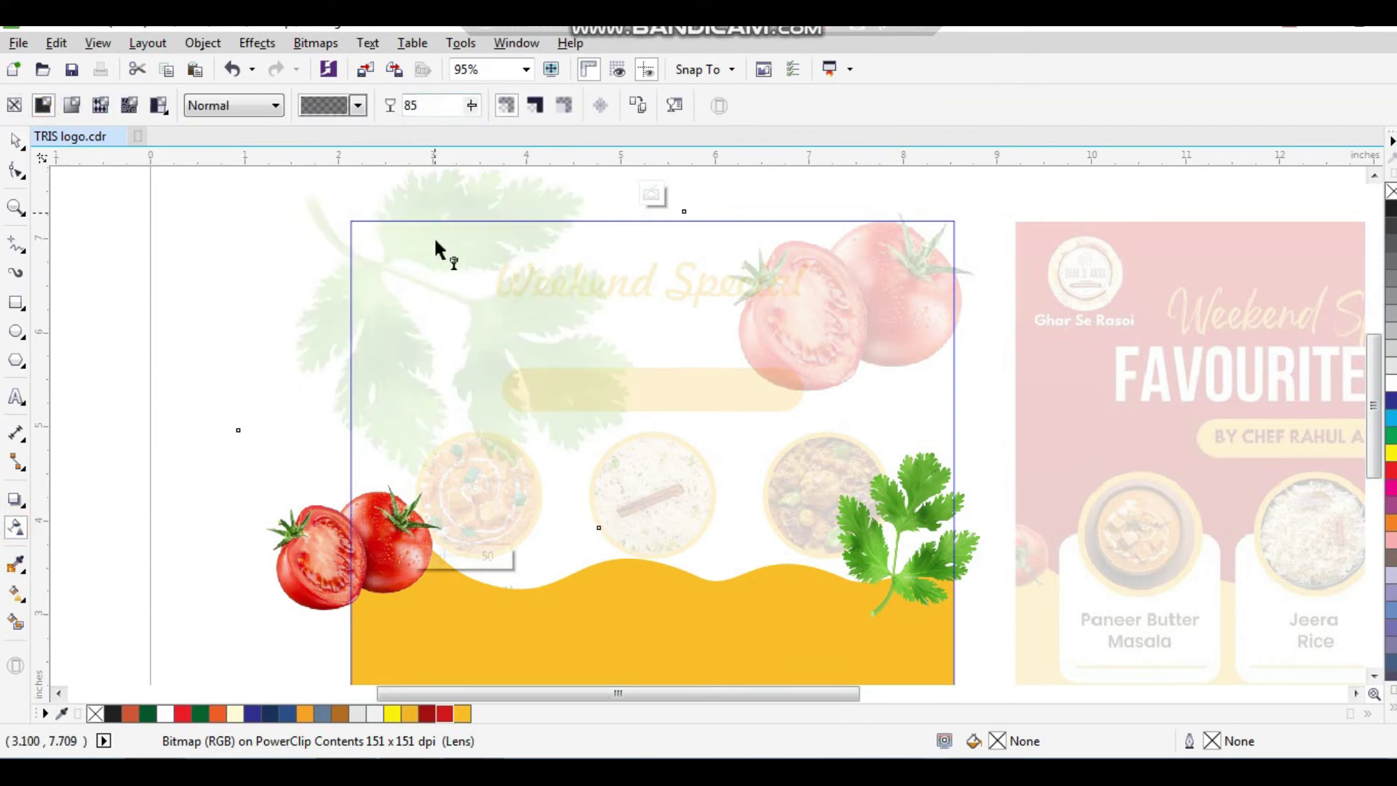
key(space)
Step: Finish editing the red background's PowerClip contents
click(458, 243)
right_click(459, 243)
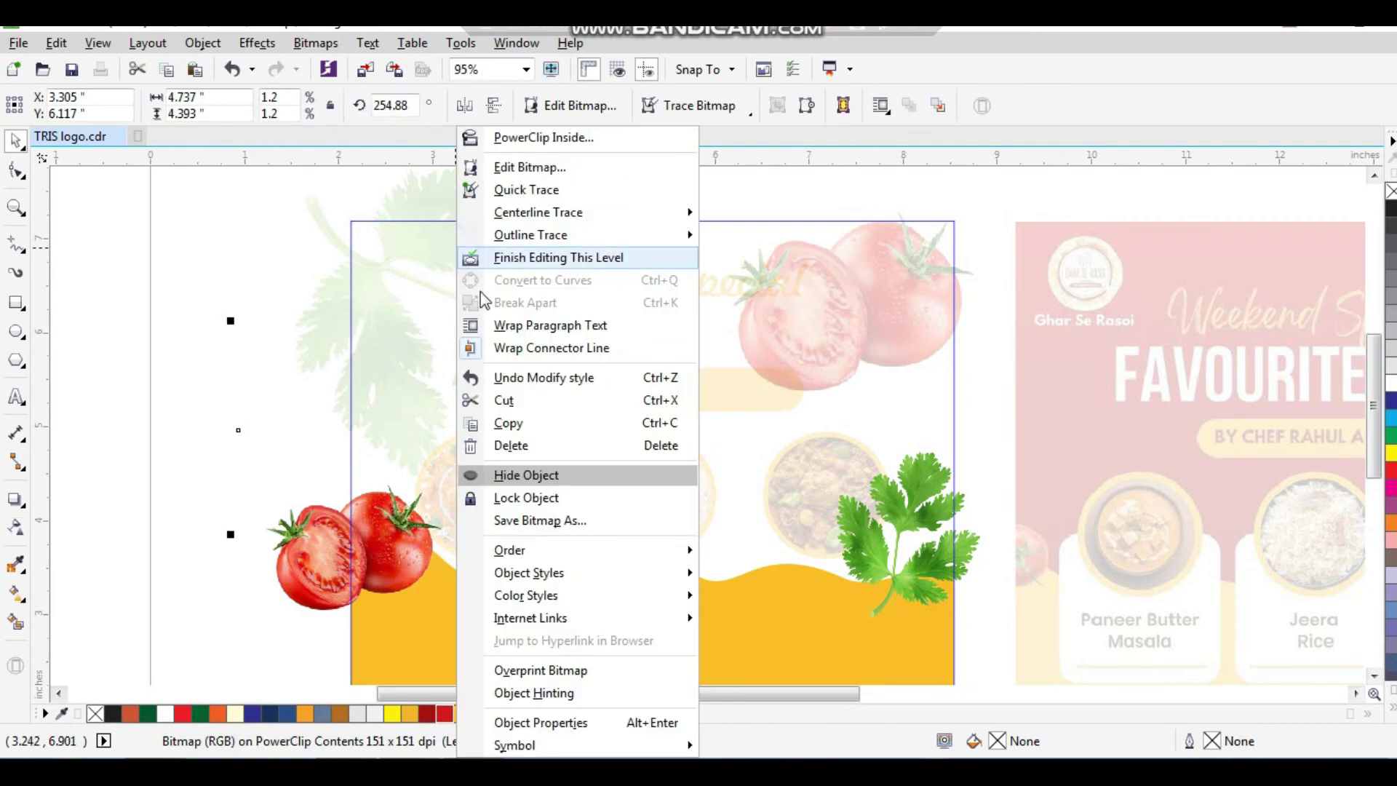
click(546, 259)
click(299, 315)
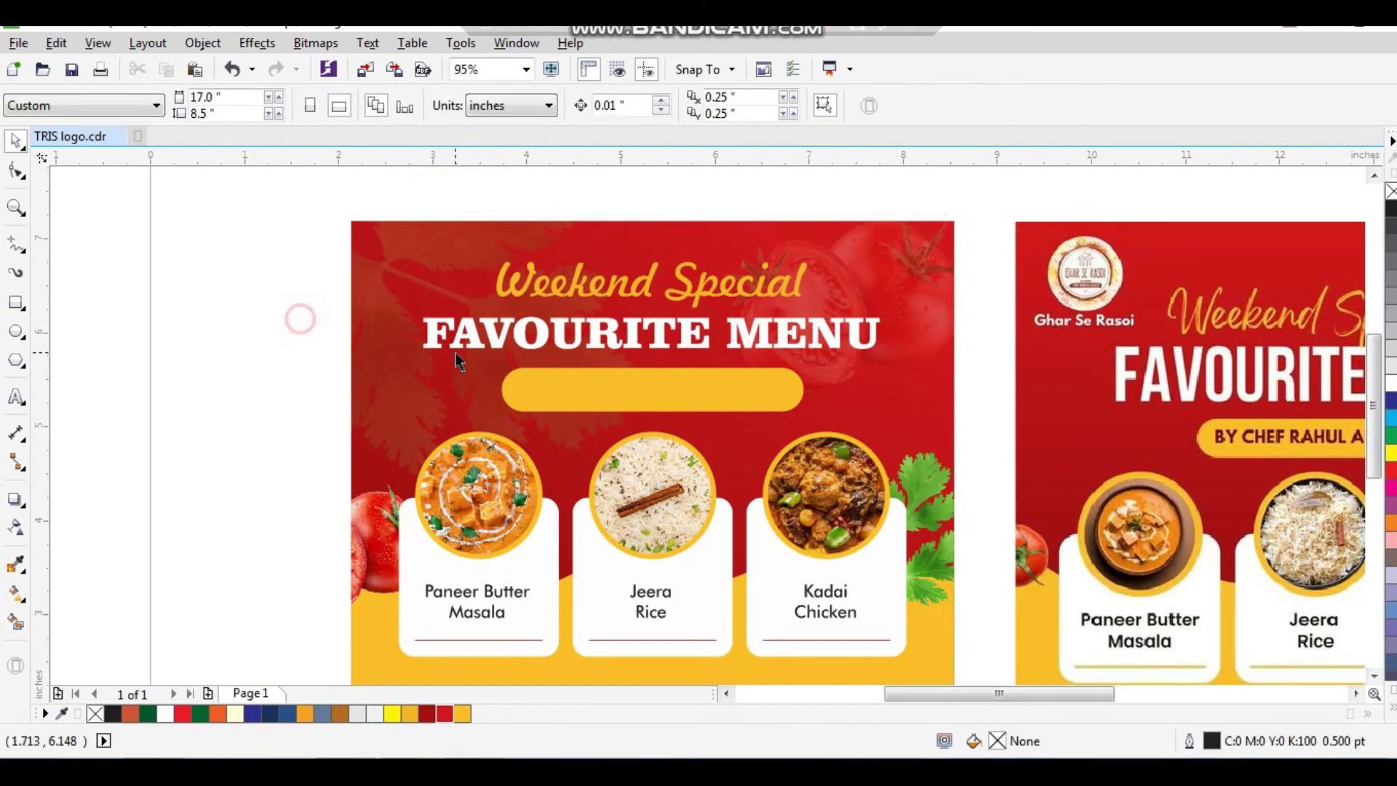
Step: Copy the "Free Delivery" text beside the red rounded square and change the copy to "ORDER NOW"
scroll(483, 315, down, 3)
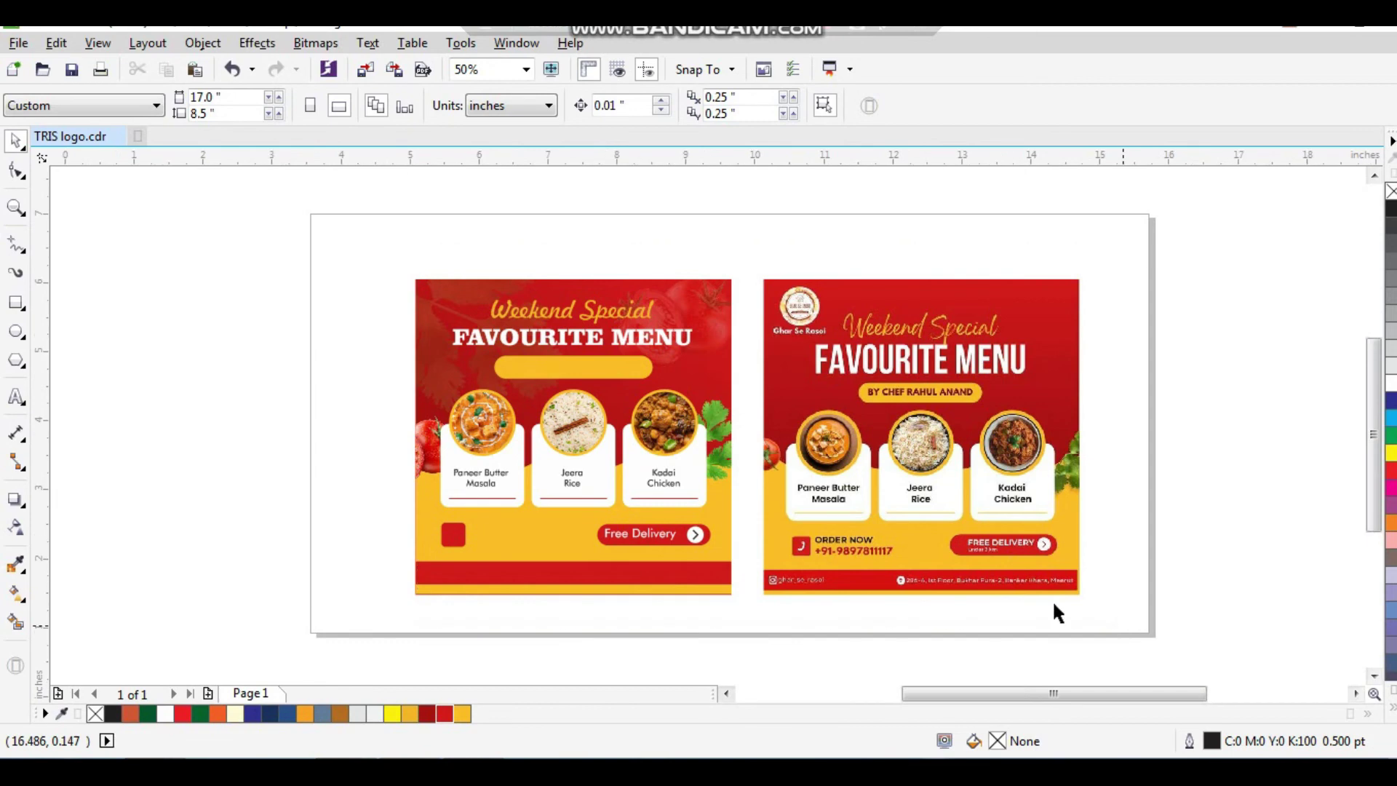
scroll(1121, 482, up, 2)
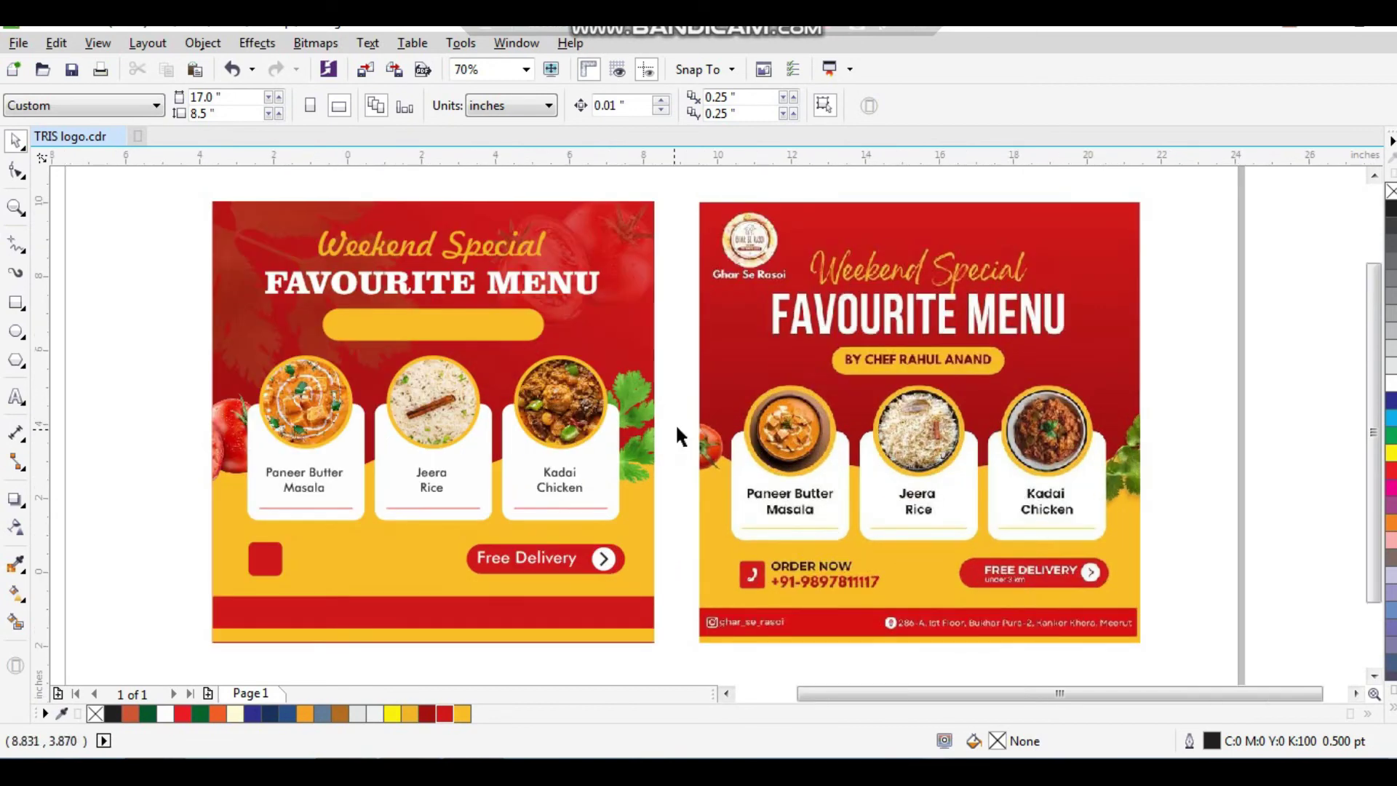
scroll(675, 422, down, 3)
drag(400, 272, 1018, 576)
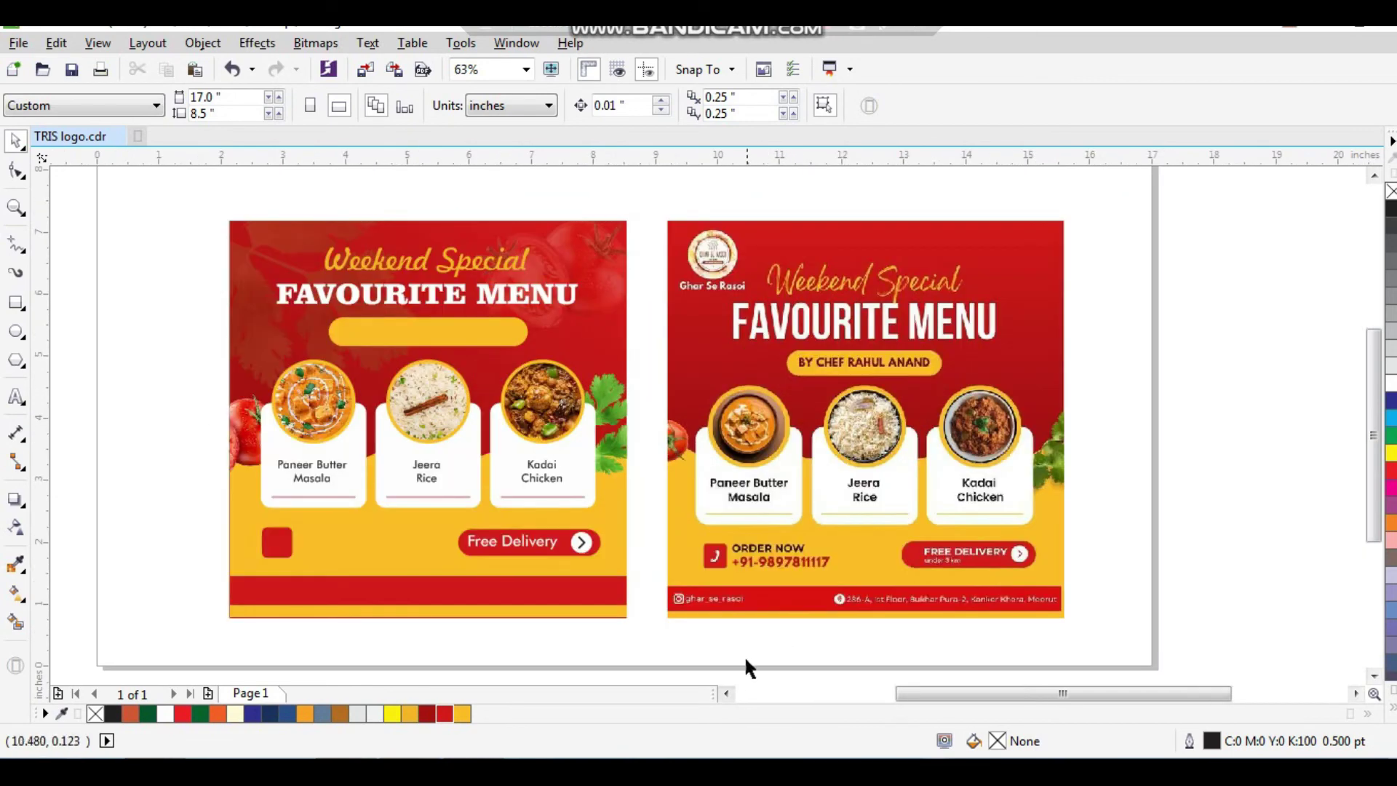
drag(412, 628, 221, 654)
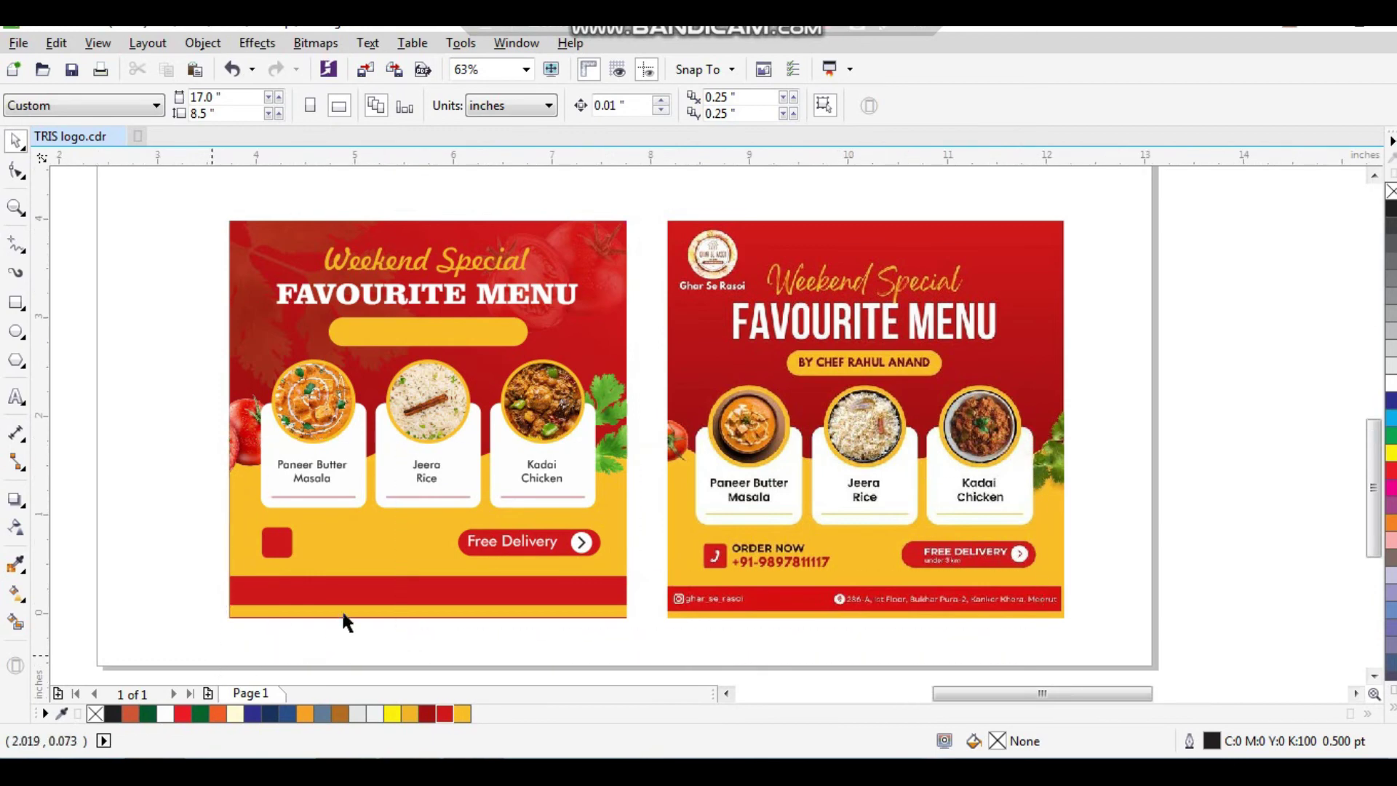
drag(567, 422, 322, 435)
right_click(322, 435)
key(F8)
key(ctrl+a)
key(BackSpace)
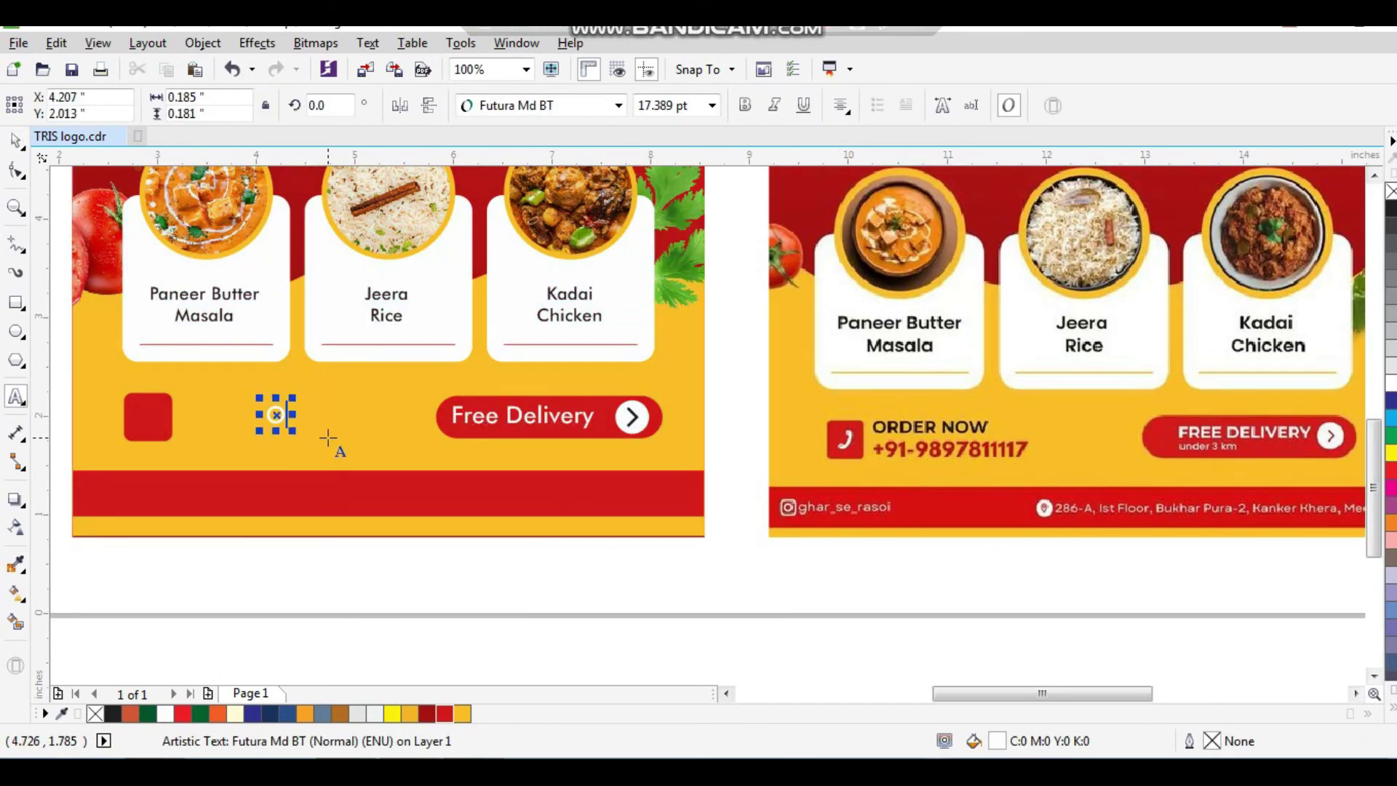
text(ORDER NOW)
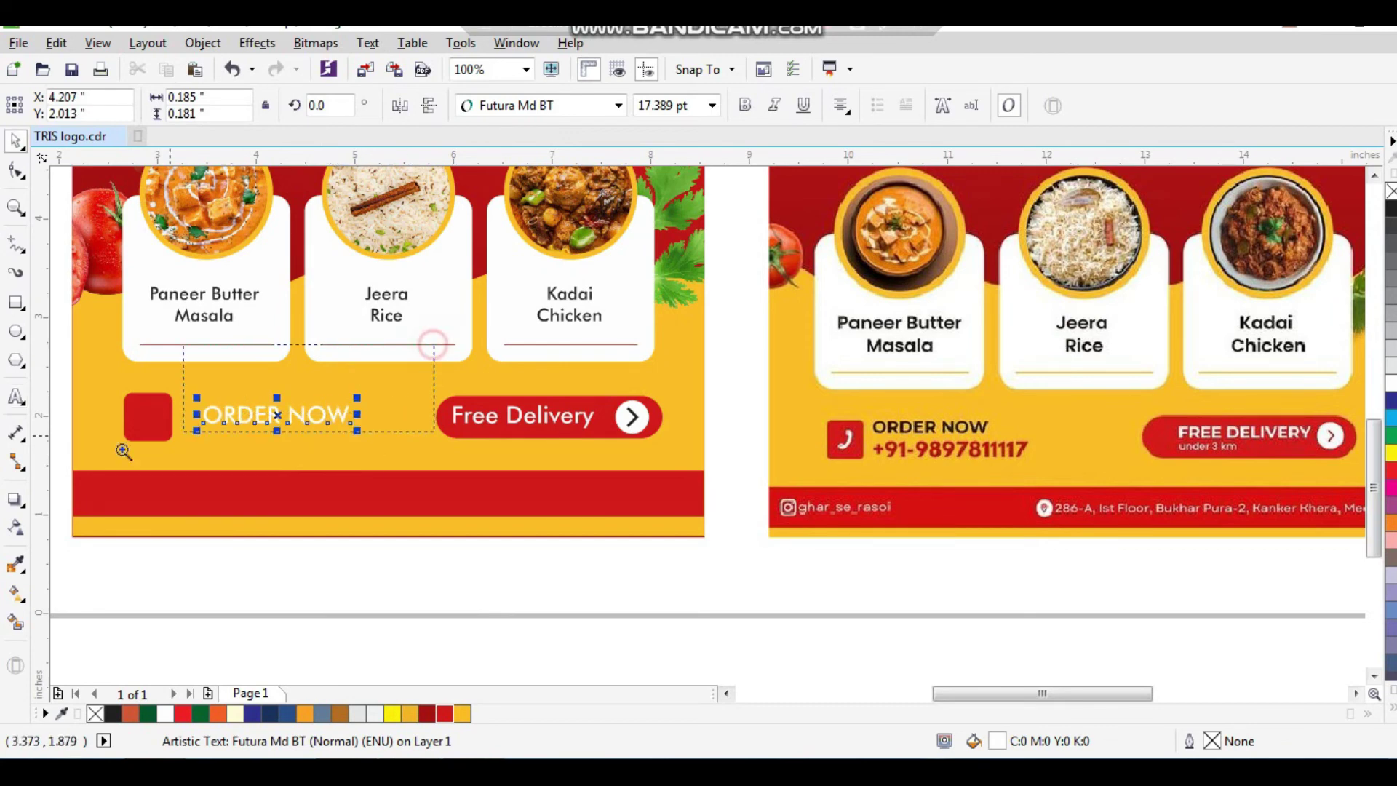
Step: Shift "ORDER NOW" closer to the red rounded square and fill it with black
drag(123, 449, 124, 452)
drag(799, 437, 730, 438)
click(1391, 212)
click(1117, 380)
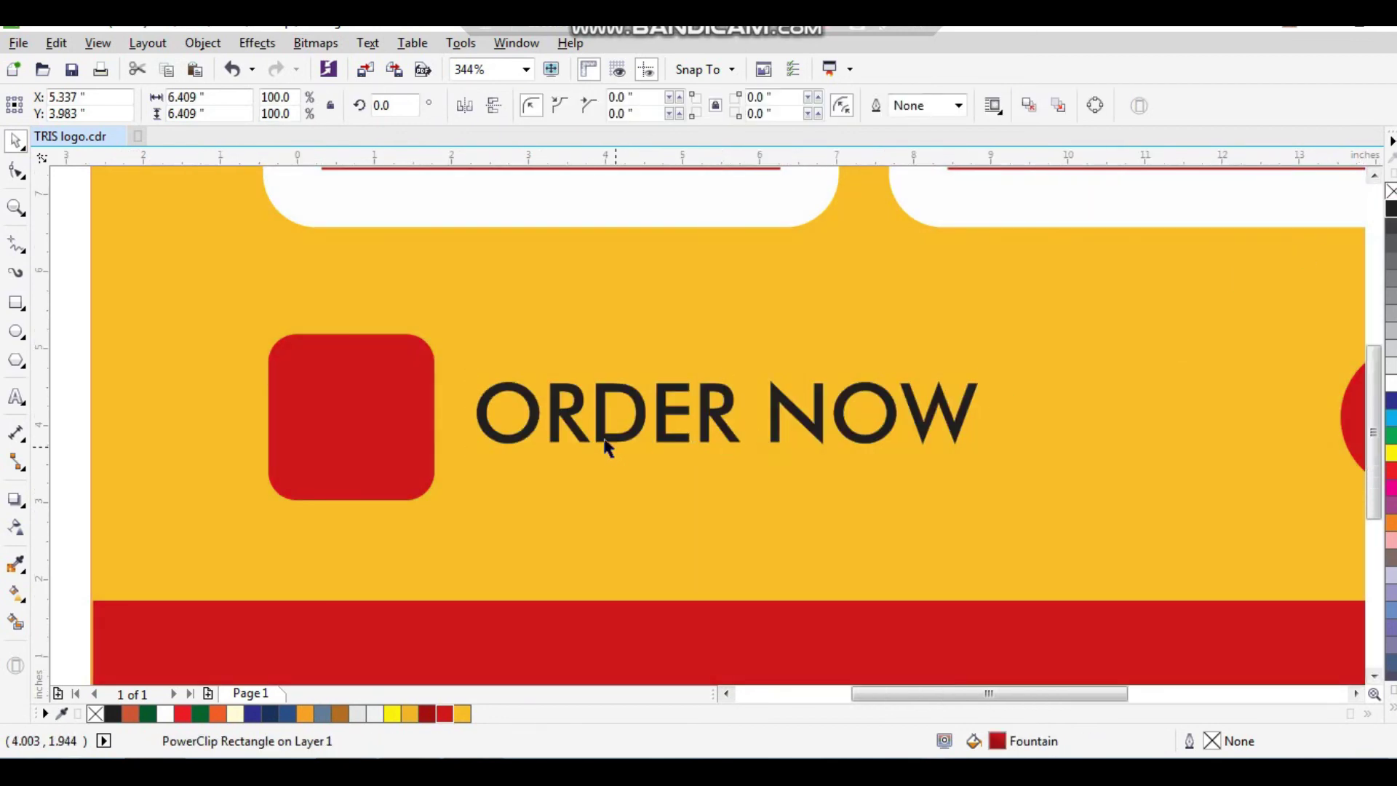
Step: Copy the "ORDER NOW" text onto the red footer band and change the copy to "your Address Here"
key(shift+F2)
click(397, 440)
key(F2)
drag(454, 471, 919, 663)
drag(691, 467, 832, 606)
double_click(832, 607)
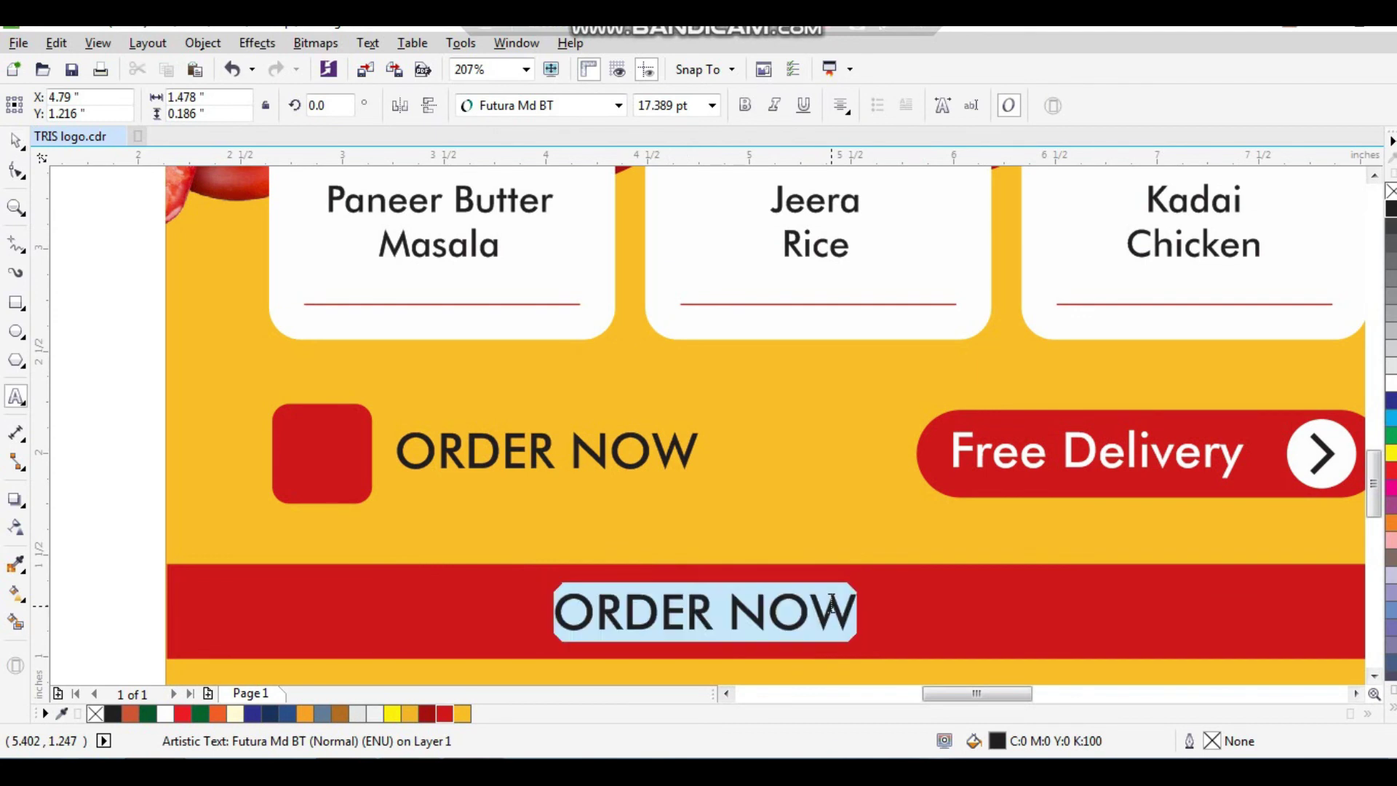
key(BackSpace)
text(your Address Here)
key(ctrl+space)
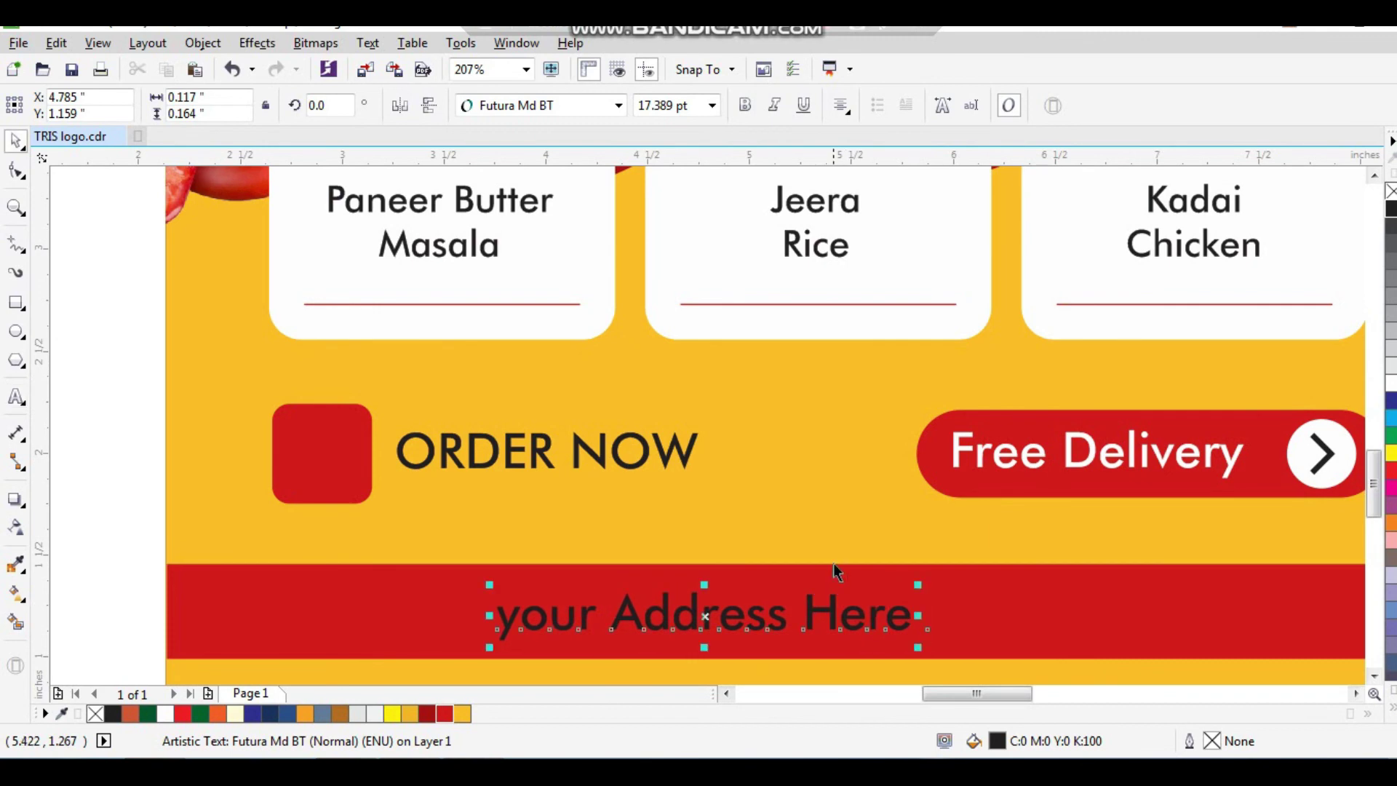
Step: Change the case of the footer text so every word is capitalised, reading "Your Address Here"
scroll(832, 564, down, 2)
click(367, 43)
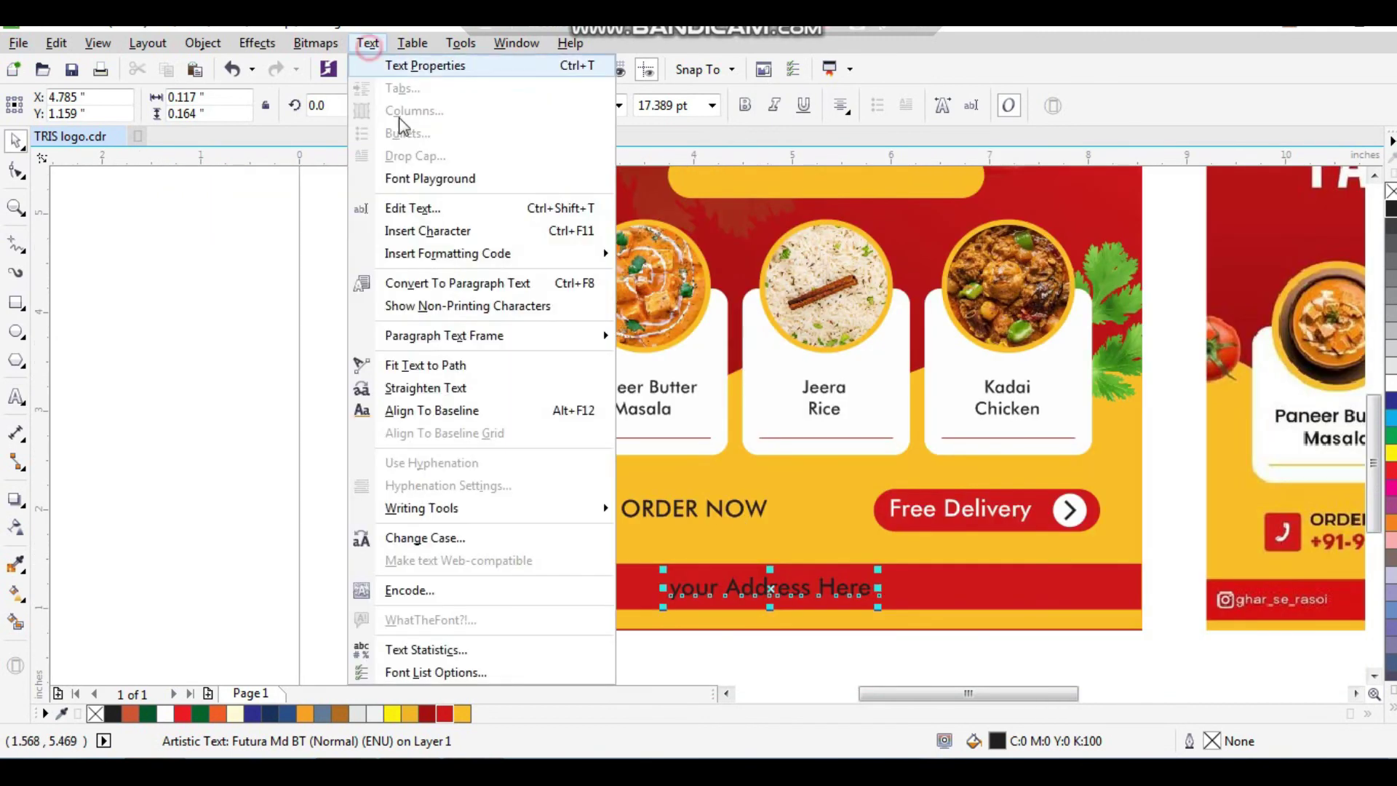
click(434, 534)
click(611, 461)
Step: Widen the letter spacing of "Your Address Here" and scale the text down to 62%, about 10.8 pt
key(F2)
drag(483, 456, 955, 656)
key(F10)
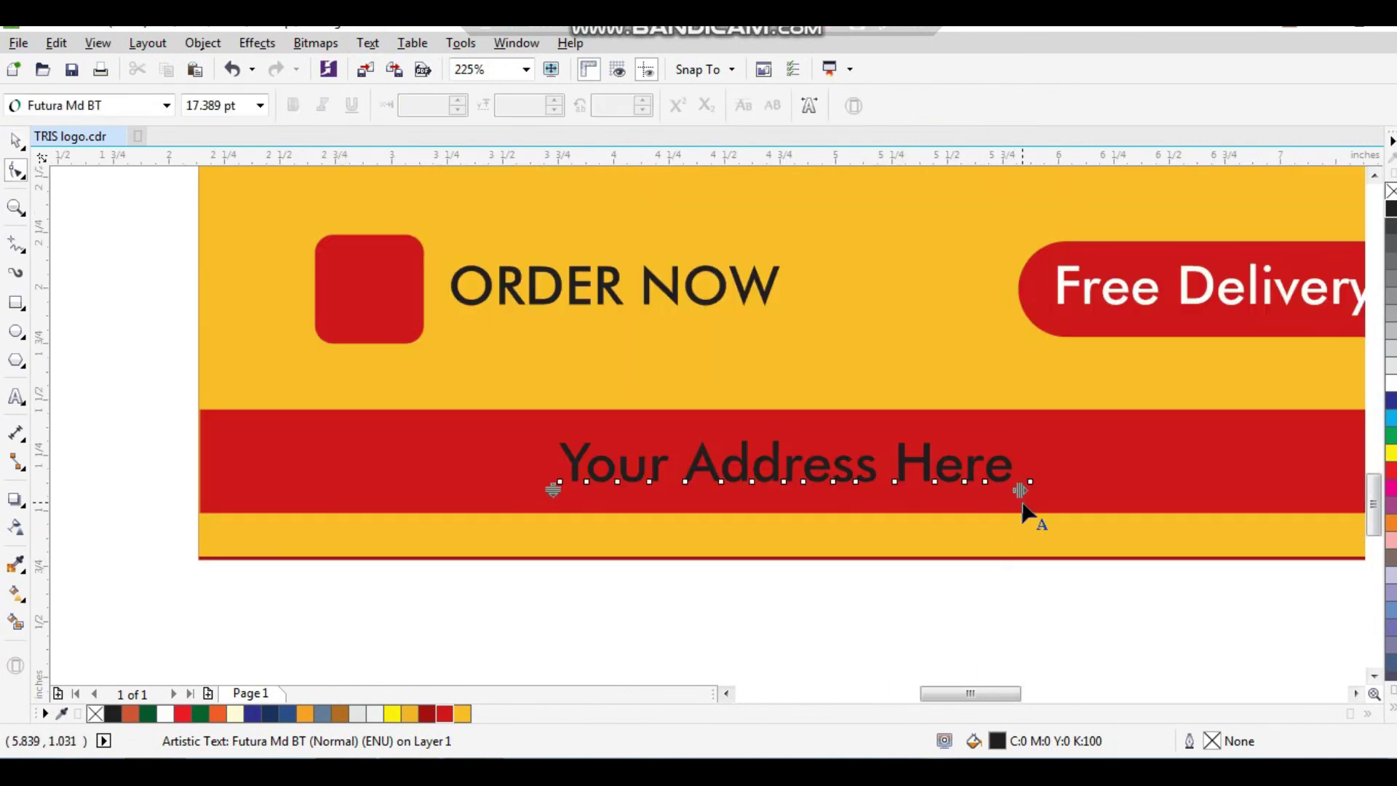
drag(1021, 490, 876, 513)
key(space)
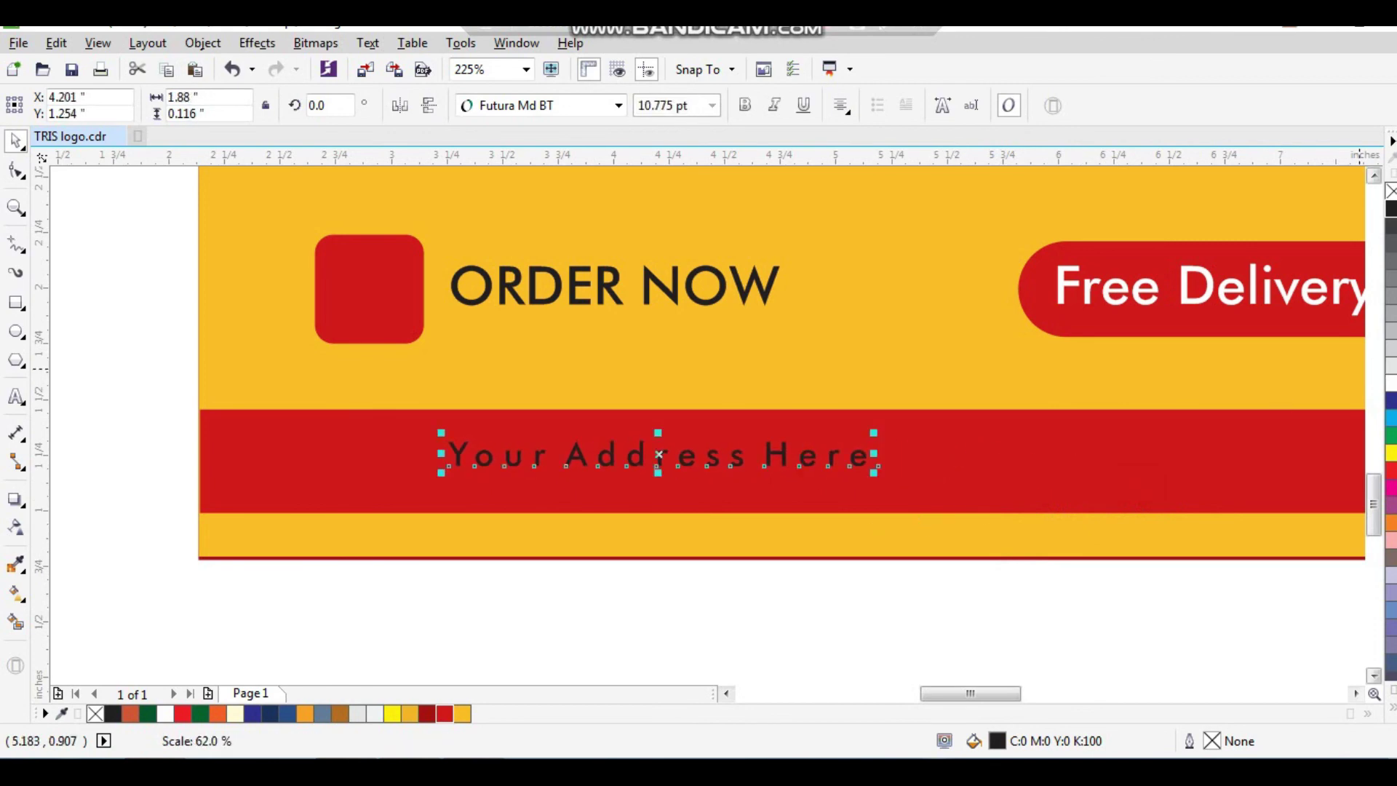
Step: Fill "Your Address Here" with white and centre it horizontally and vertically on the red footer band
click(1391, 383)
shift+click(1223, 466)
key(c)
key(e)
click(1067, 586)
Step: Compare the recreated poster with the reference poster beside it to check which elements are still missing
click(951, 365)
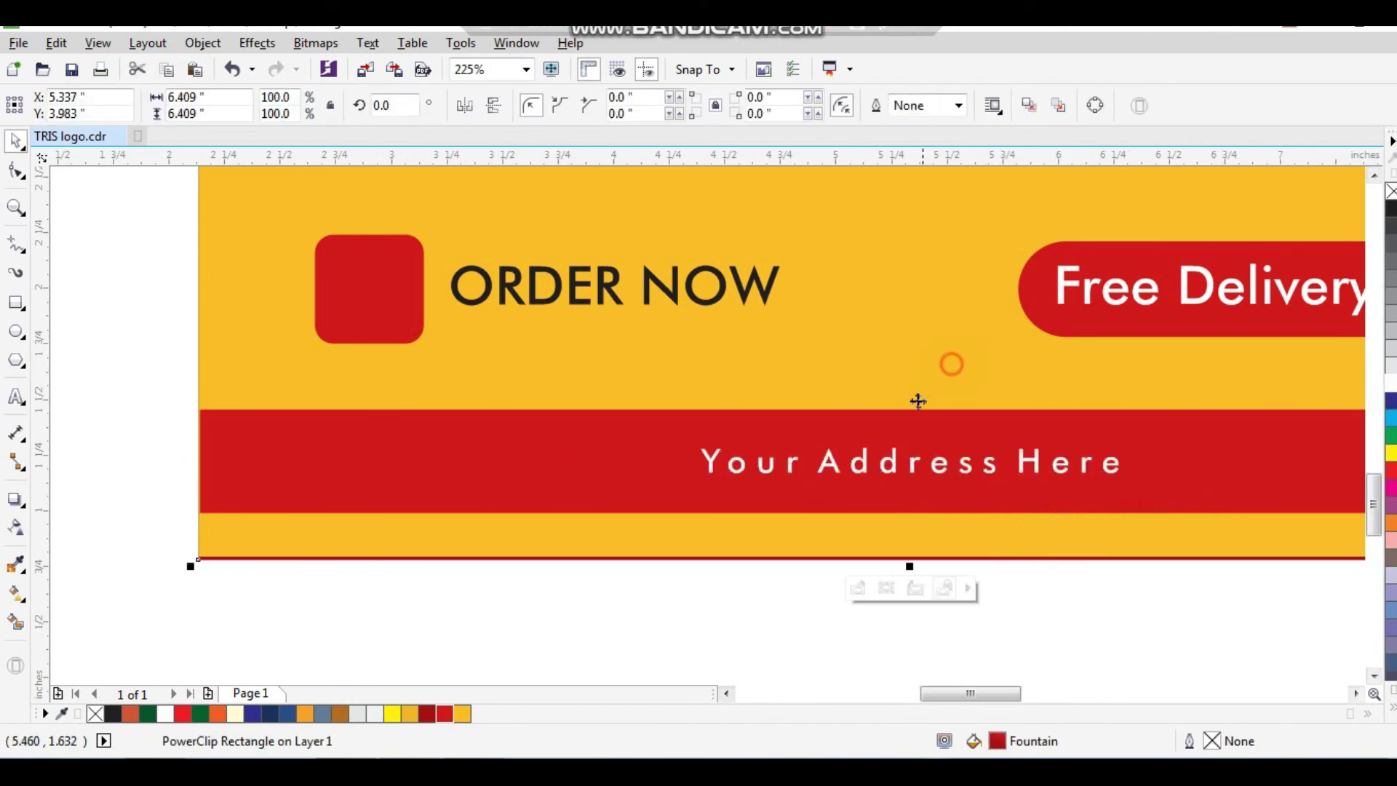
scroll(917, 400, down, 4)
key(shift+F2)
scroll(657, 406, down, 2)
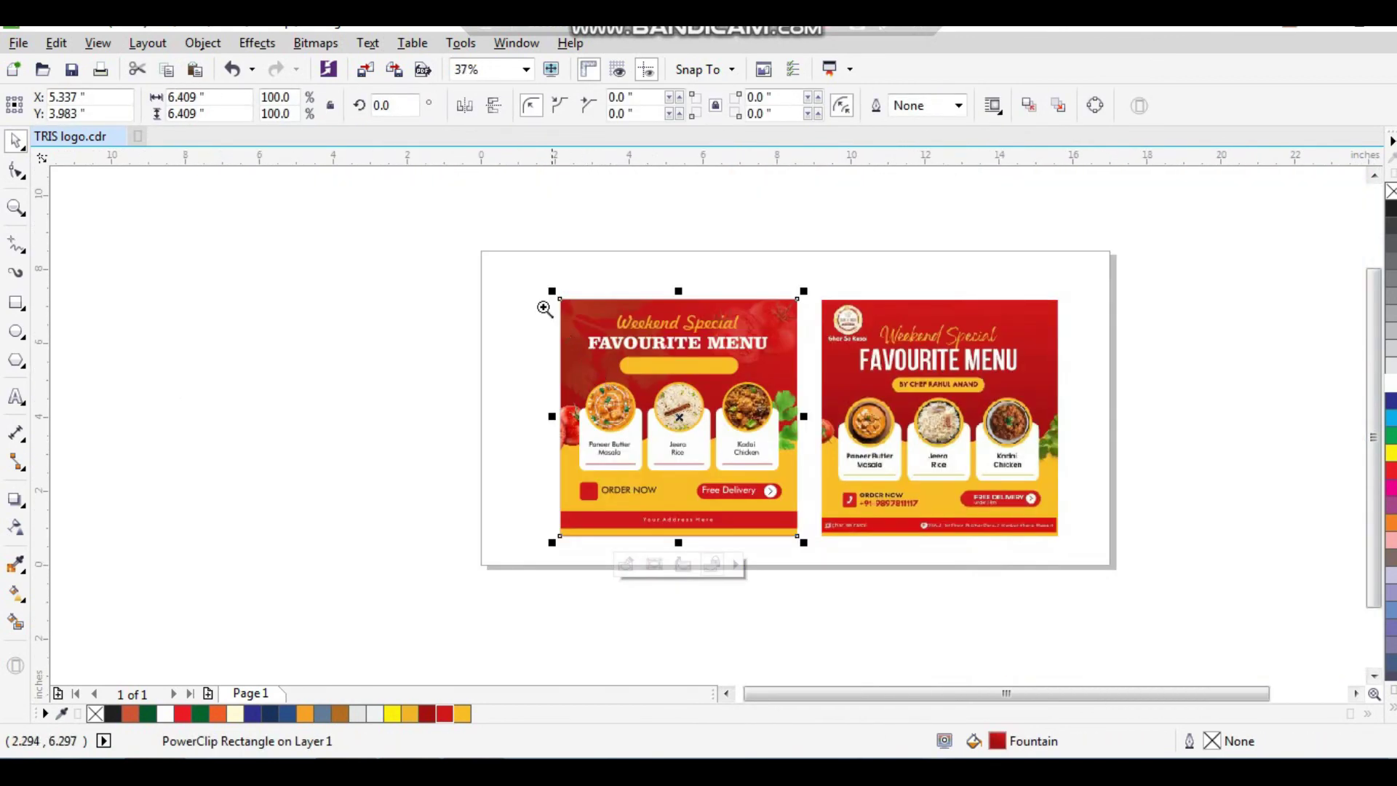
drag(986, 500, 1107, 575)
click(1204, 345)
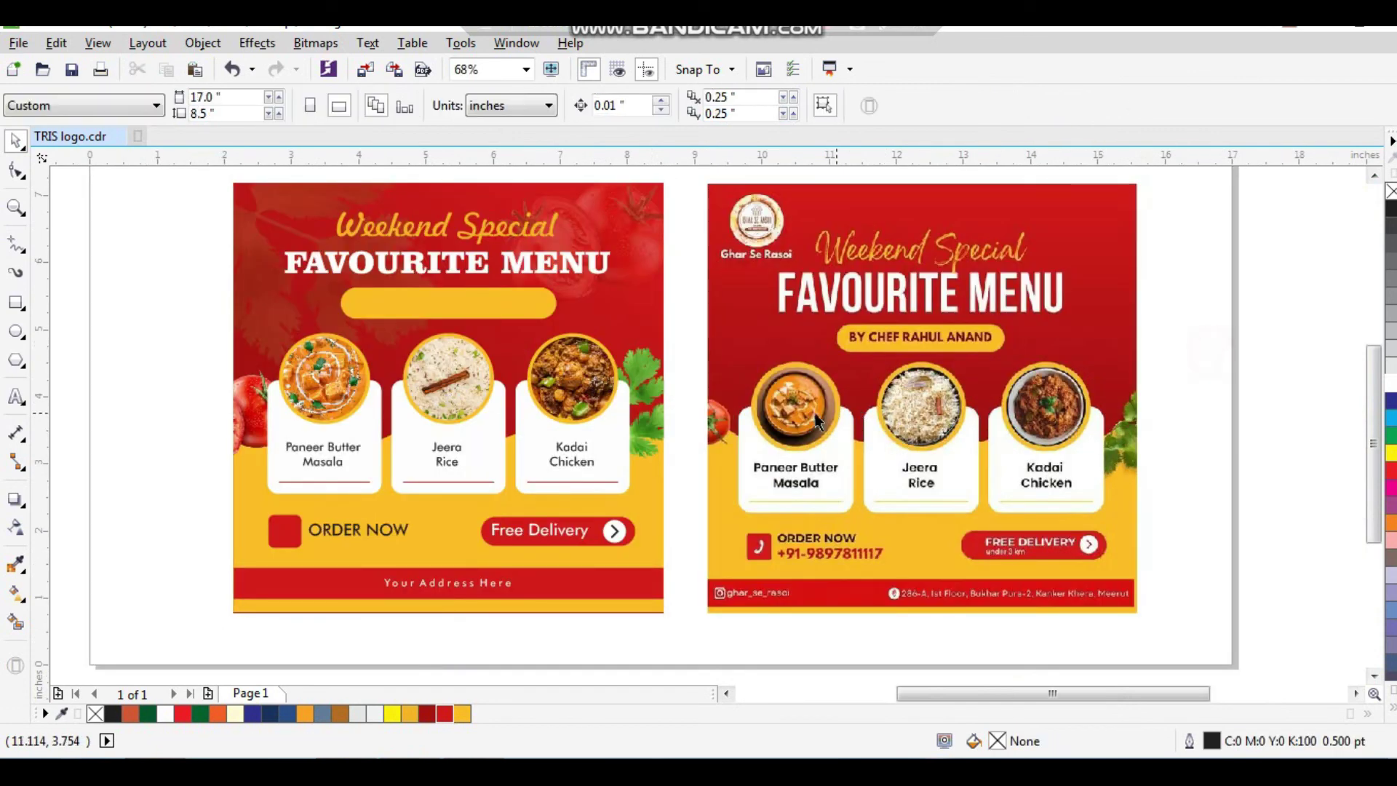
scroll(724, 430, down, 2)
key(F2)
drag(593, 369, 920, 521)
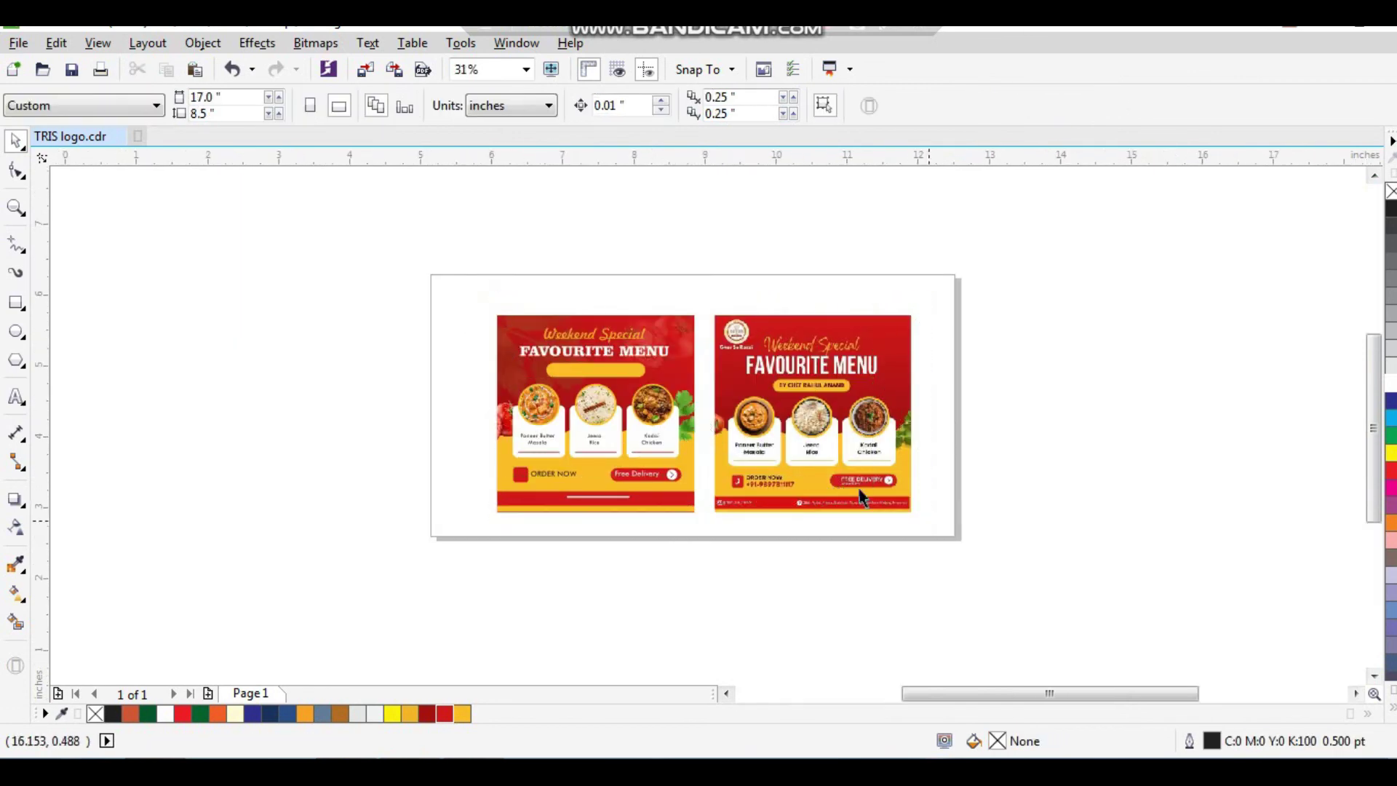